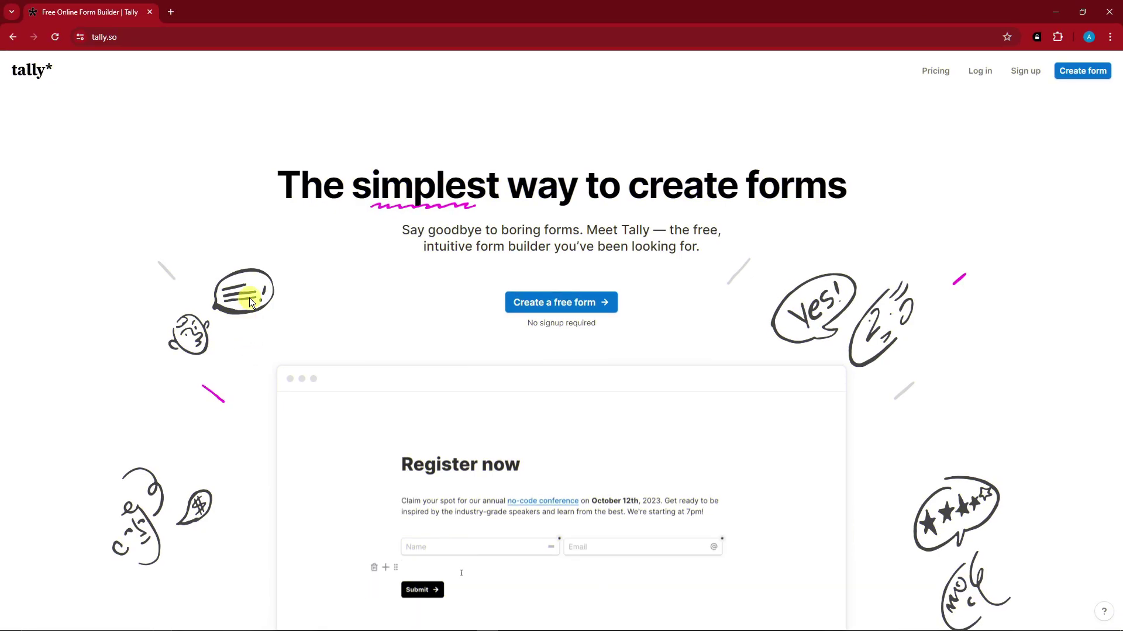
# Step: Look through the Tally homepage, covering its features, design options, sharing, integrations and template categories
pyautogui.scroll(-5, 245, 307)
pyautogui.scroll(5, 248, 308)
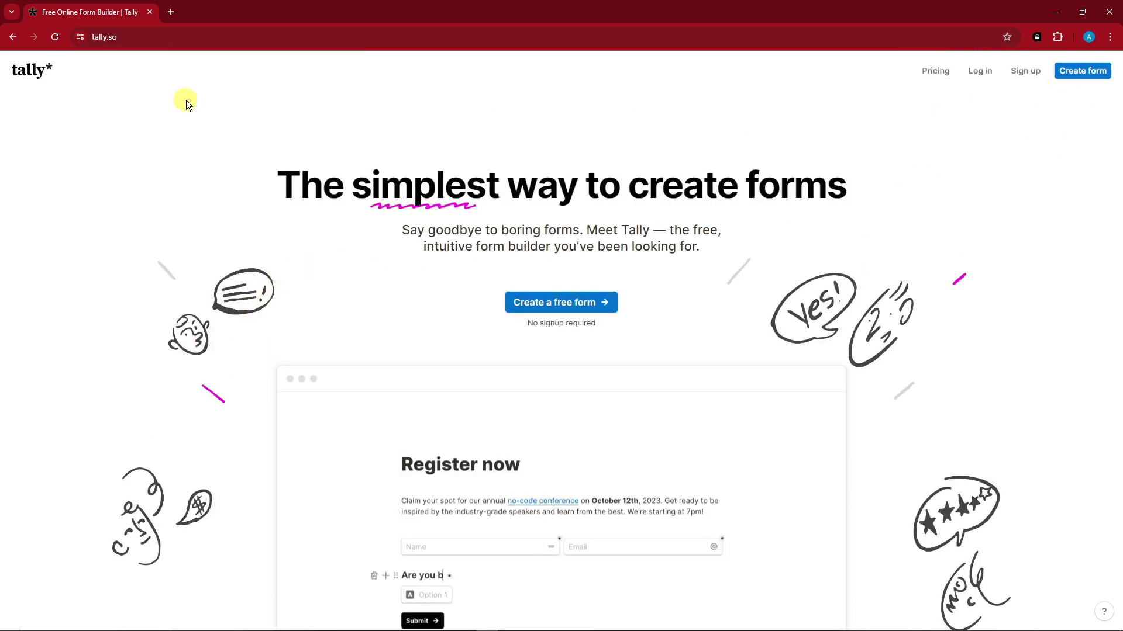
pyautogui.scroll(-5, 1033, 310)
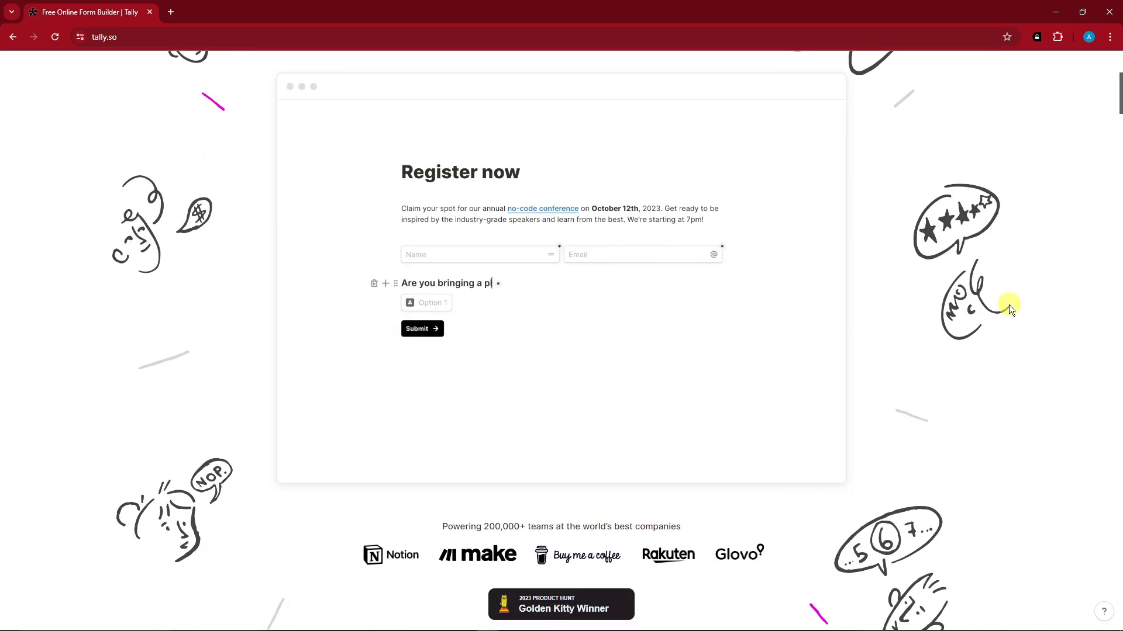
pyautogui.scroll(5, 1027, 306)
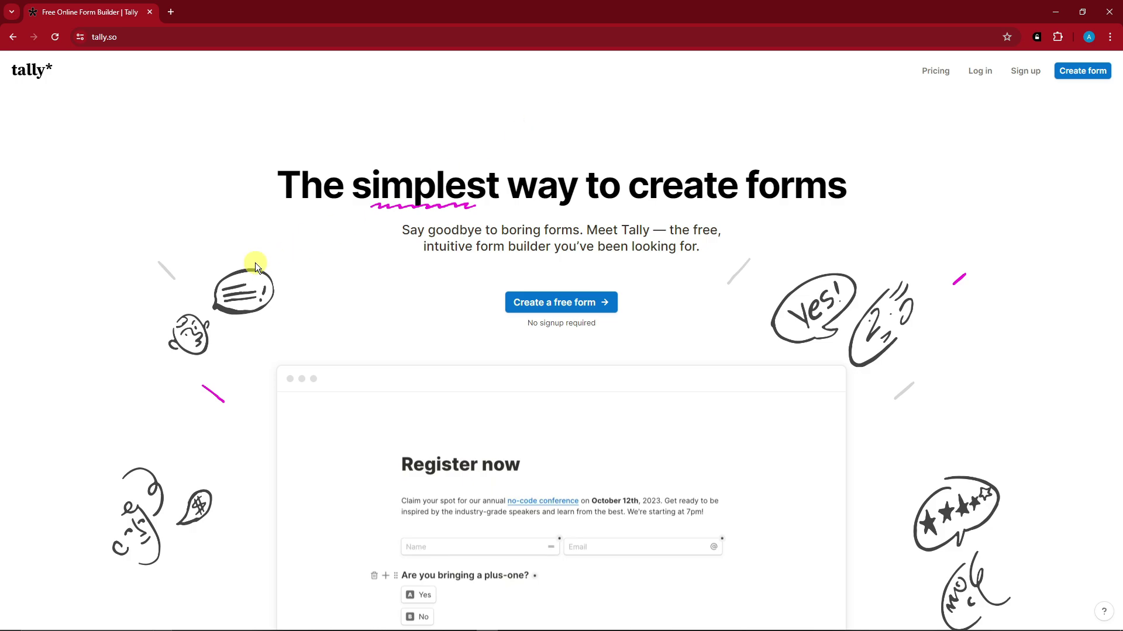
pyautogui.scroll(-15, 276, 274)
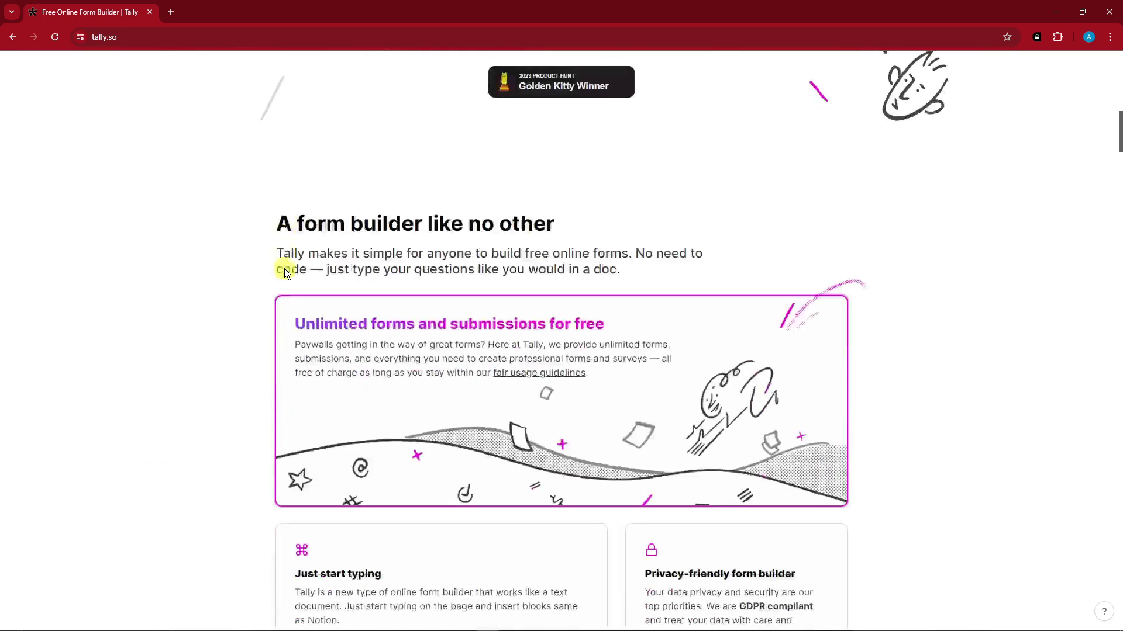
pyautogui.scroll(-16, 285, 274)
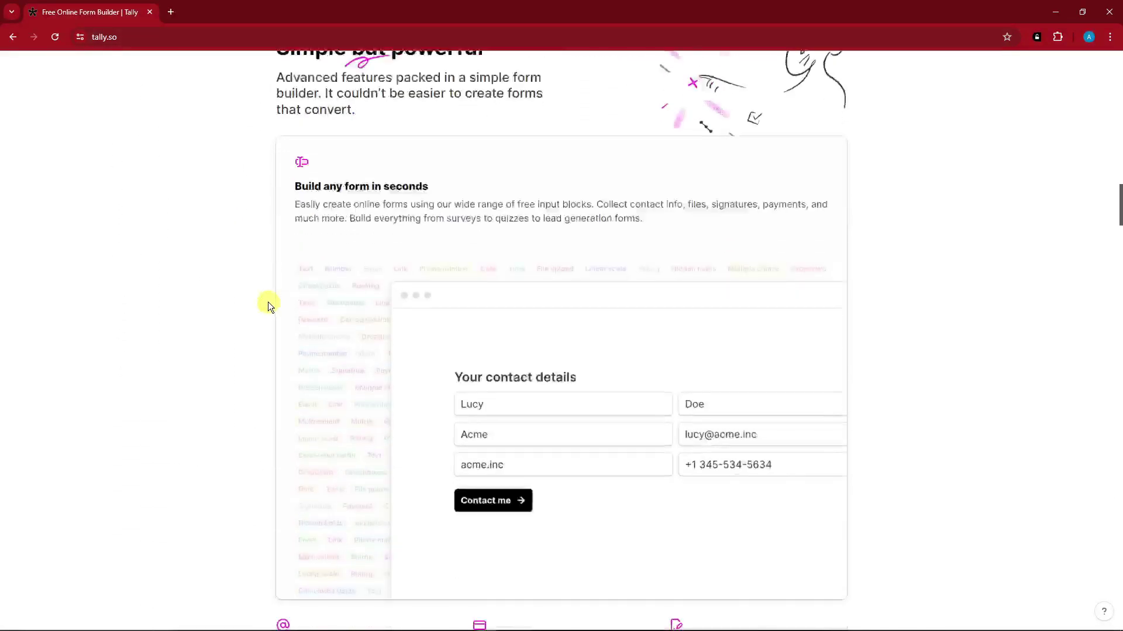
pyautogui.scroll(-16, 270, 300)
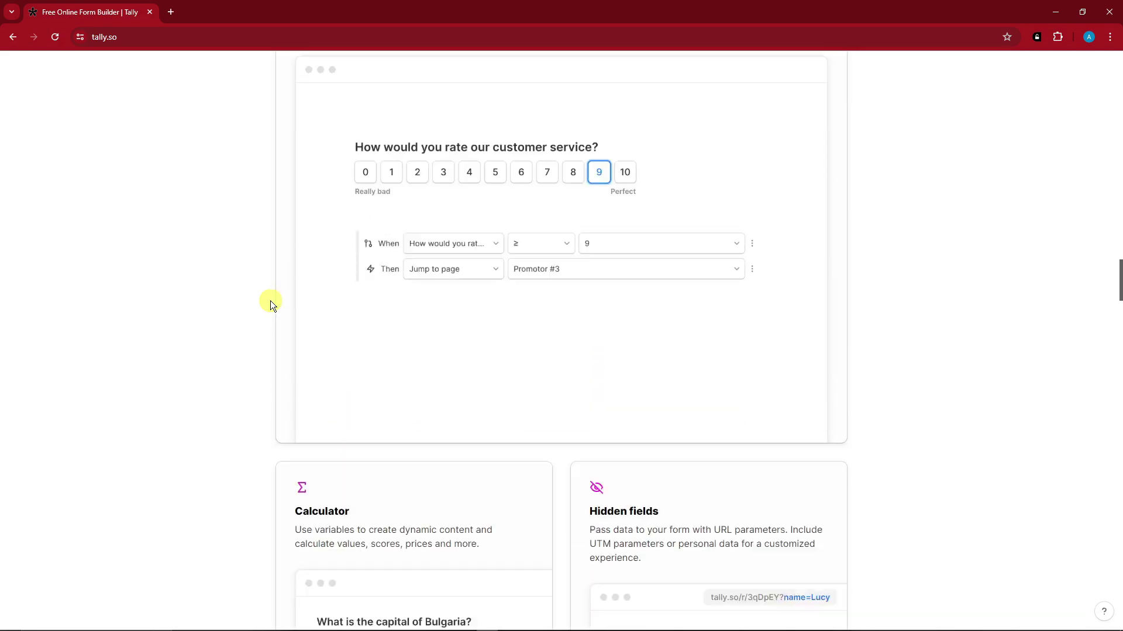
pyautogui.scroll(-12, 270, 301)
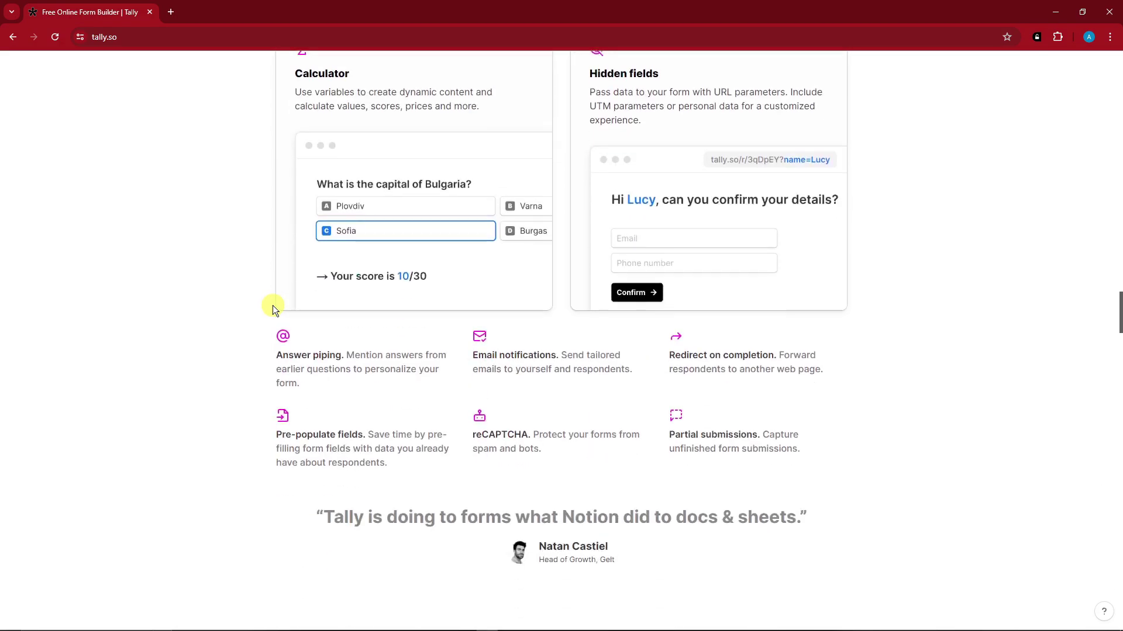
pyautogui.scroll(-15, 279, 312)
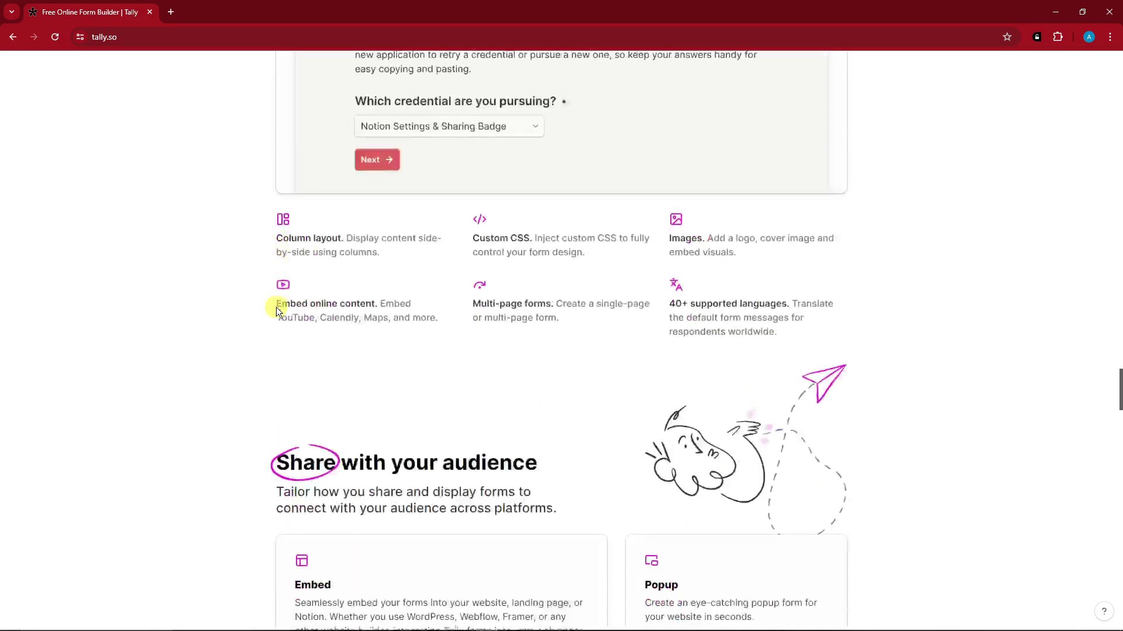
pyautogui.scroll(-15, 278, 311)
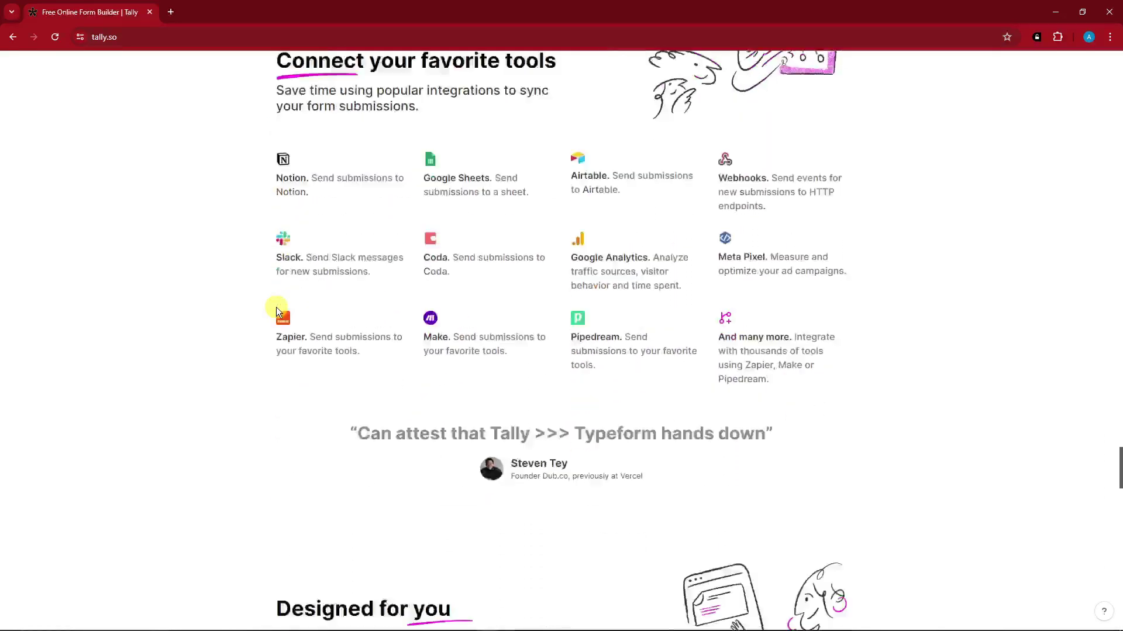
pyautogui.scroll(-2, 278, 308)
pyautogui.scroll(5, 282, 308)
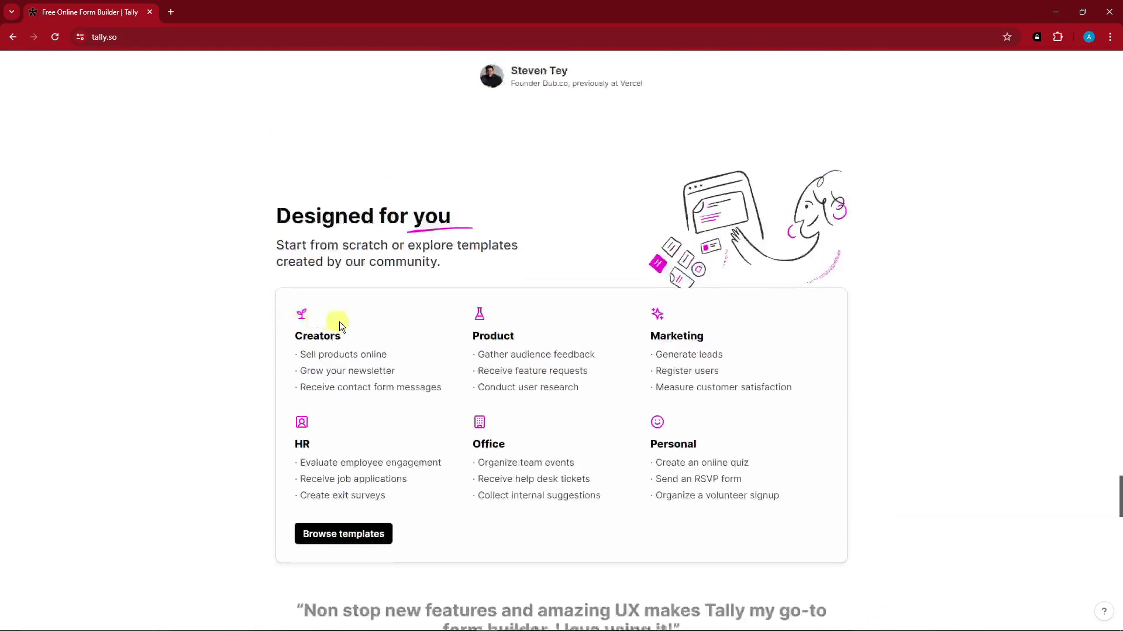
# Step: Open the template gallery and browse the Product, Marketing, HR, Office and Personal categories, then return to showing all templates
pyautogui.click(359, 534)
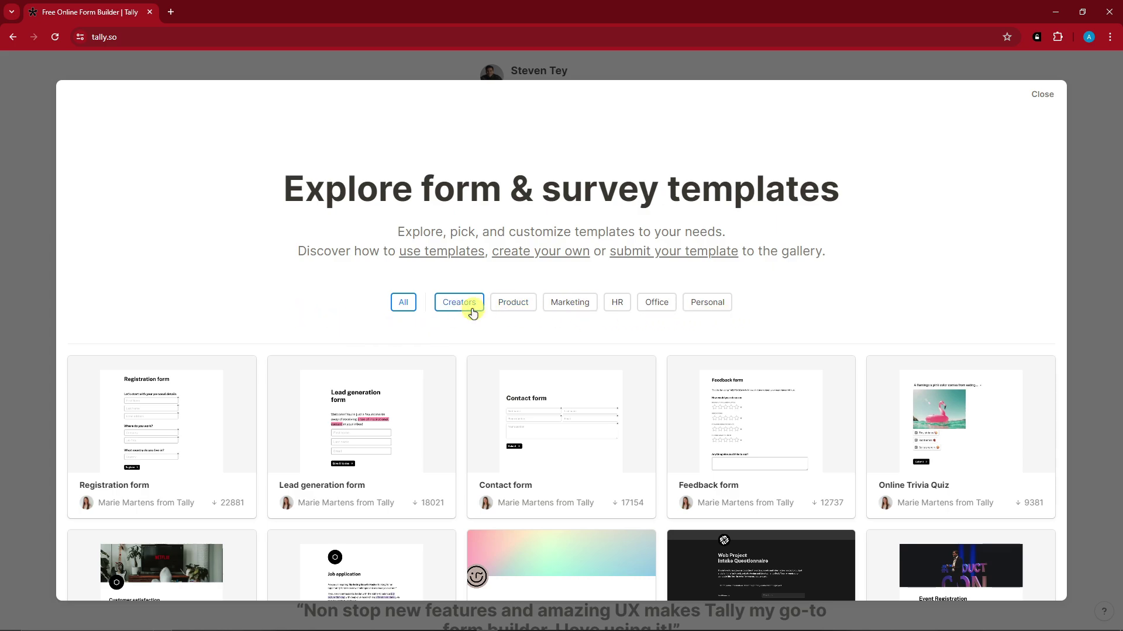
pyautogui.click(512, 310)
pyautogui.click(575, 310)
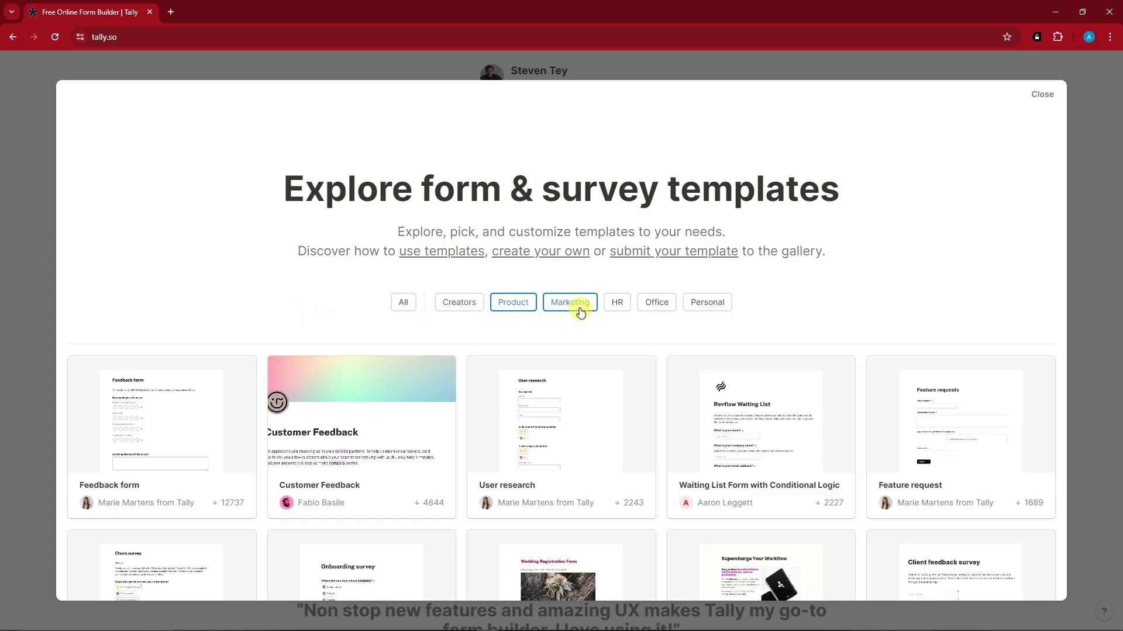
pyautogui.click(619, 310)
pyautogui.click(657, 308)
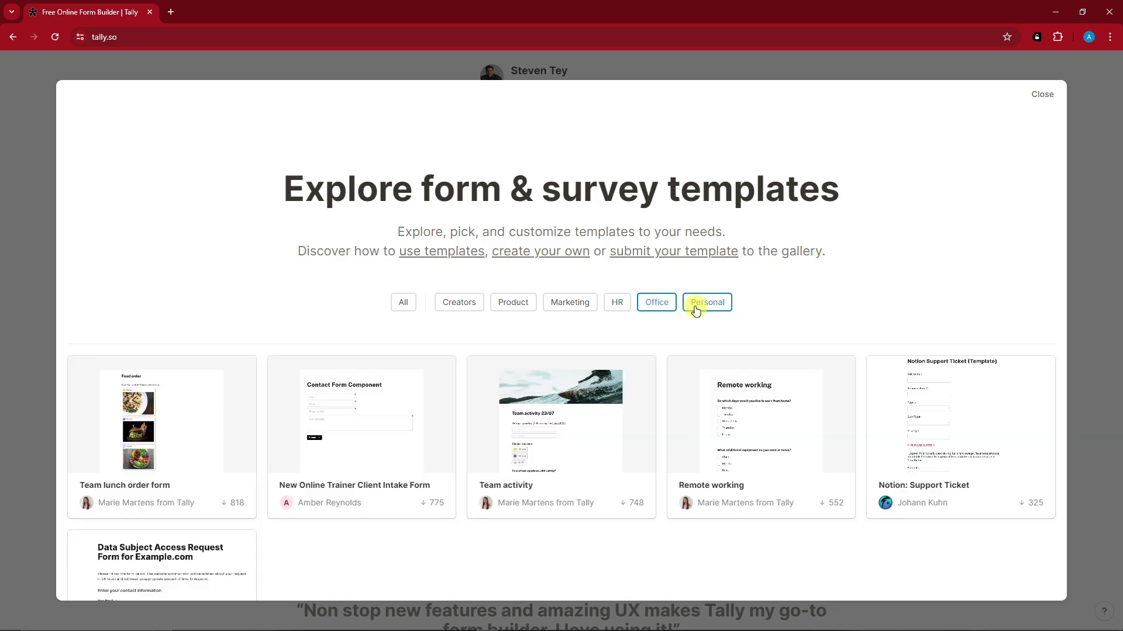
pyautogui.click(696, 309)
pyautogui.click(408, 304)
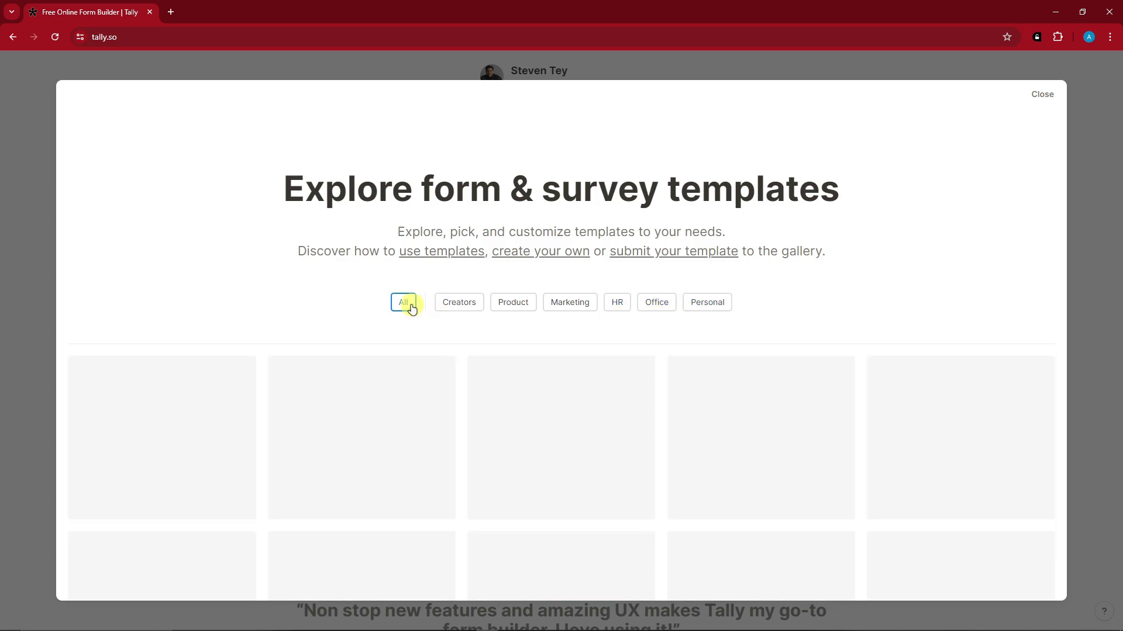
# Step: Start a new form from the Registration form template
pyautogui.scroll(-1, 177, 408)
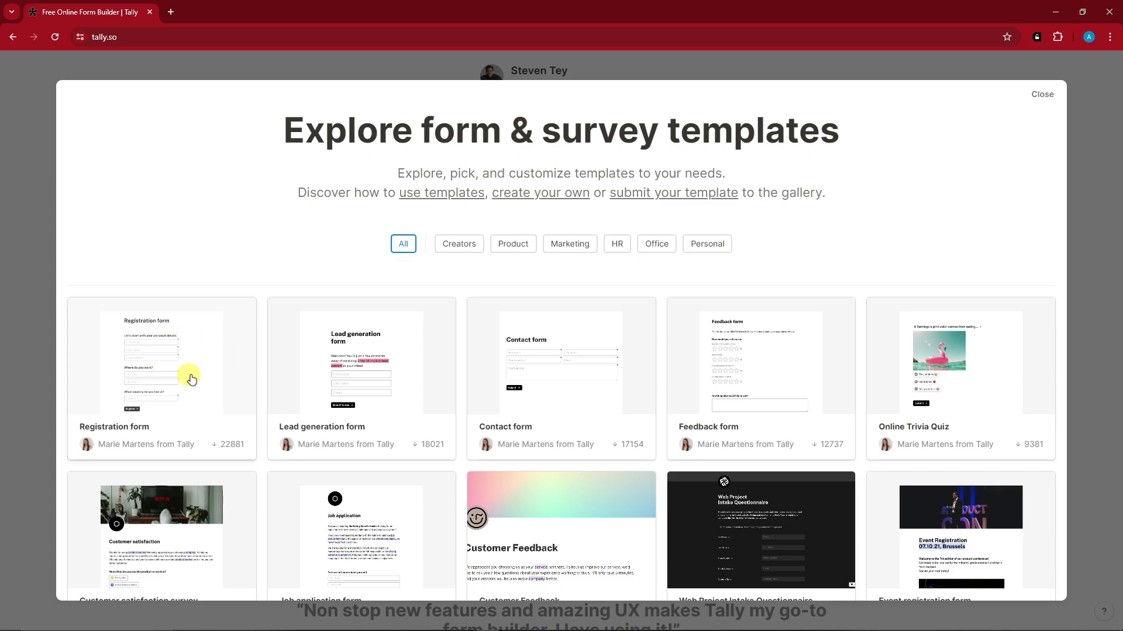
pyautogui.click(143, 359)
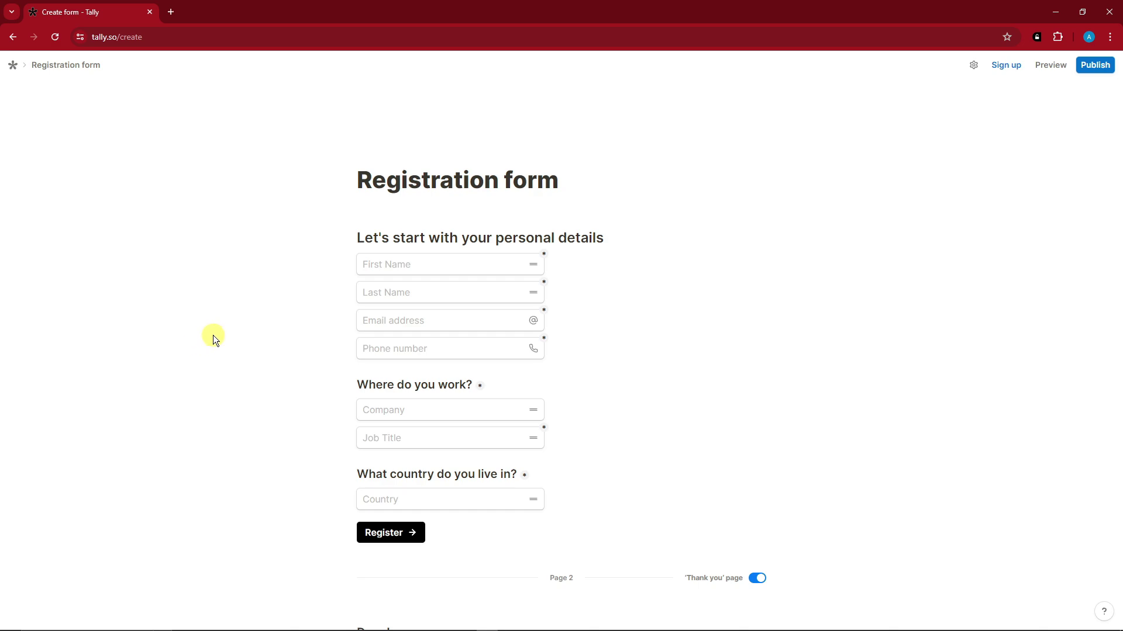
# Step: Place the Last Name field beside the First Name field so both share one row
pyautogui.scroll(-3, 496, 158)
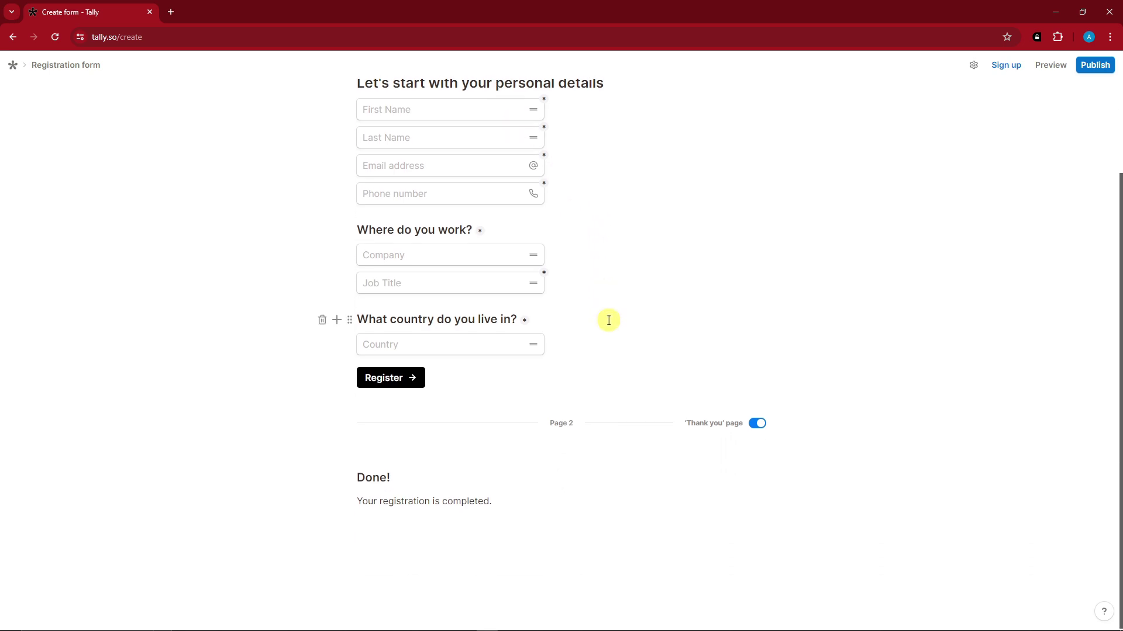
pyautogui.scroll(3, 604, 324)
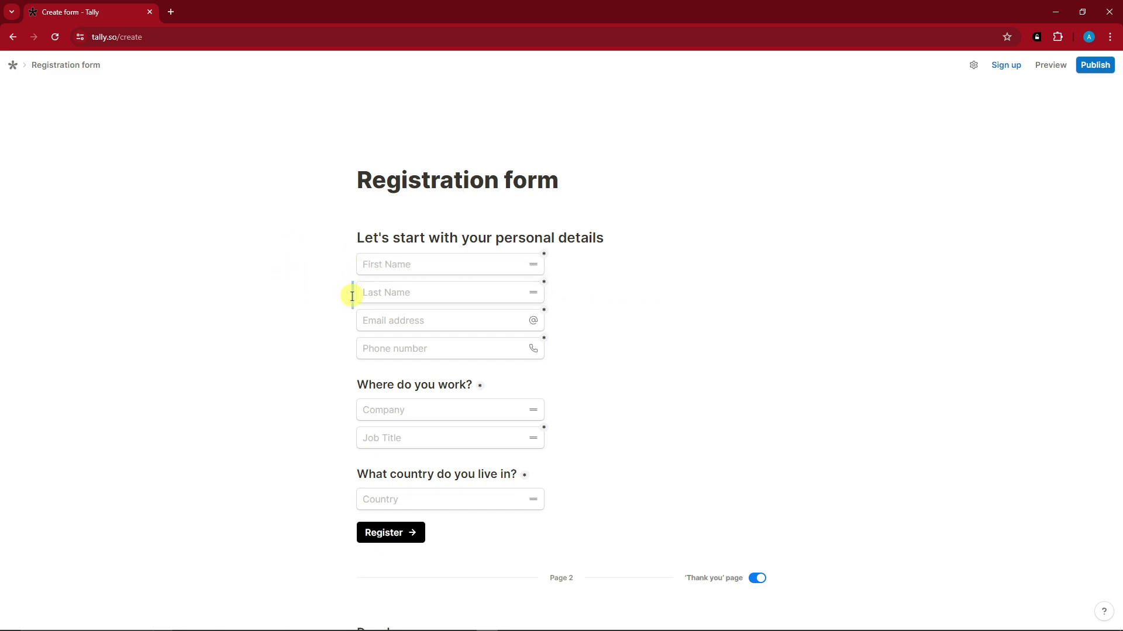
pyautogui.moveTo(352, 297); pyautogui.dragTo(569, 303)
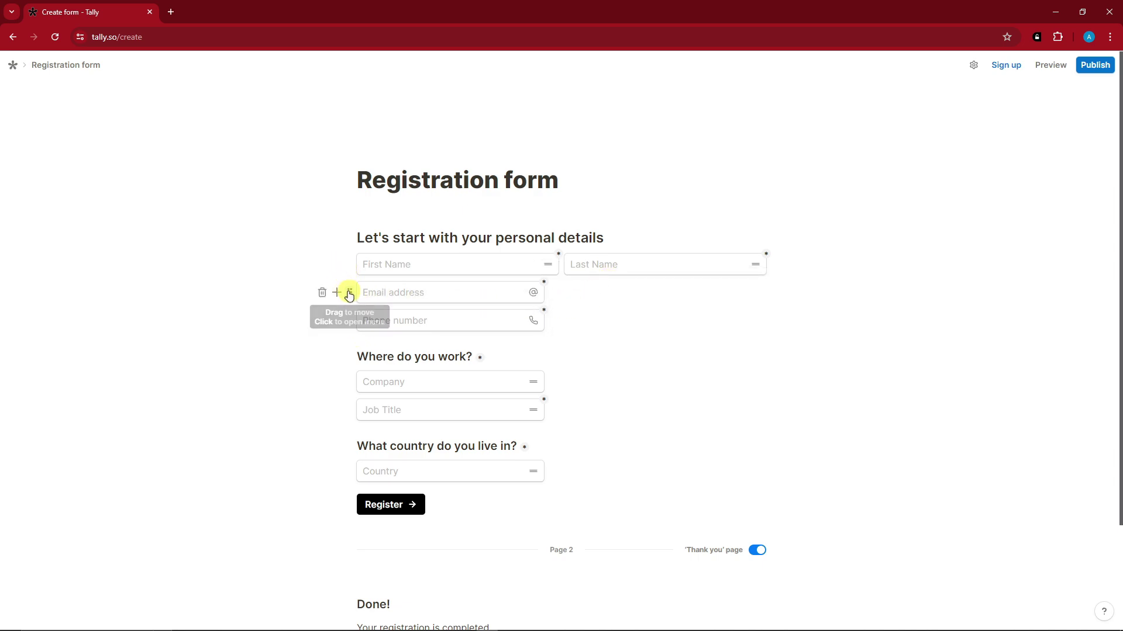
# Step: Rename the Email address block as SAMPLE EMAIL in its block options and save the name
pyautogui.click(350, 294)
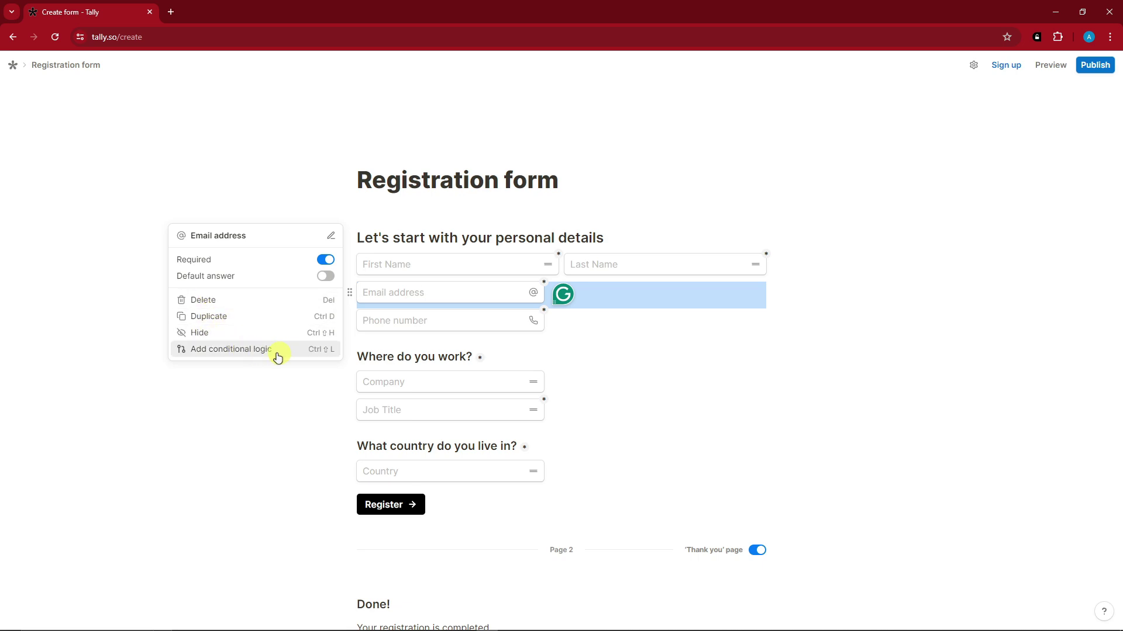
pyautogui.click(334, 237)
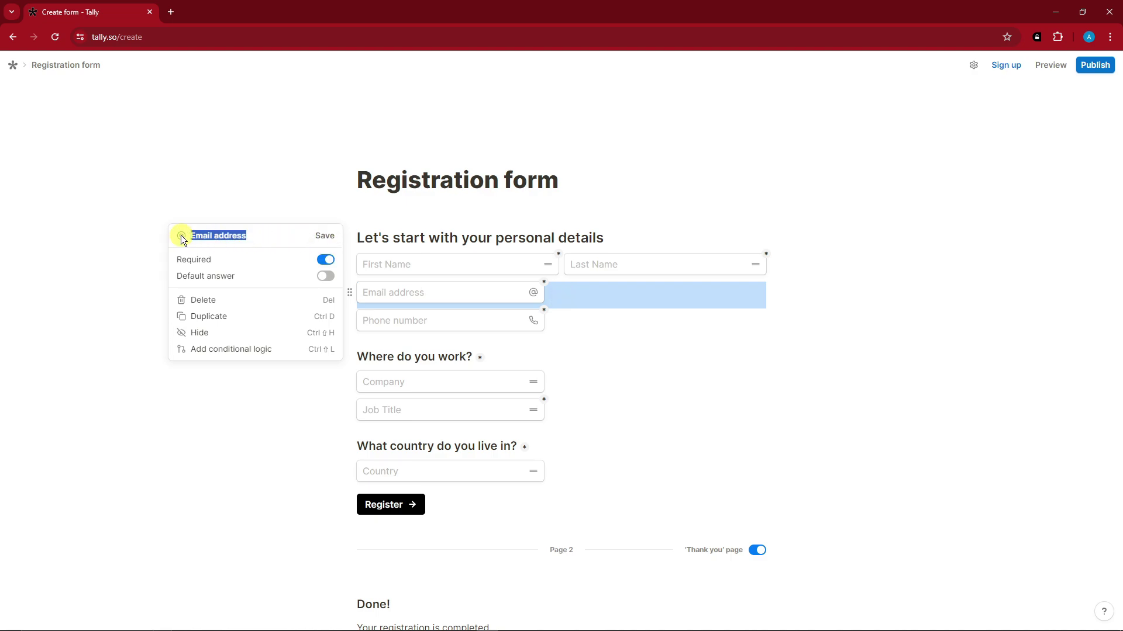
pyautogui.write('s')
pyautogui.click(327, 238)
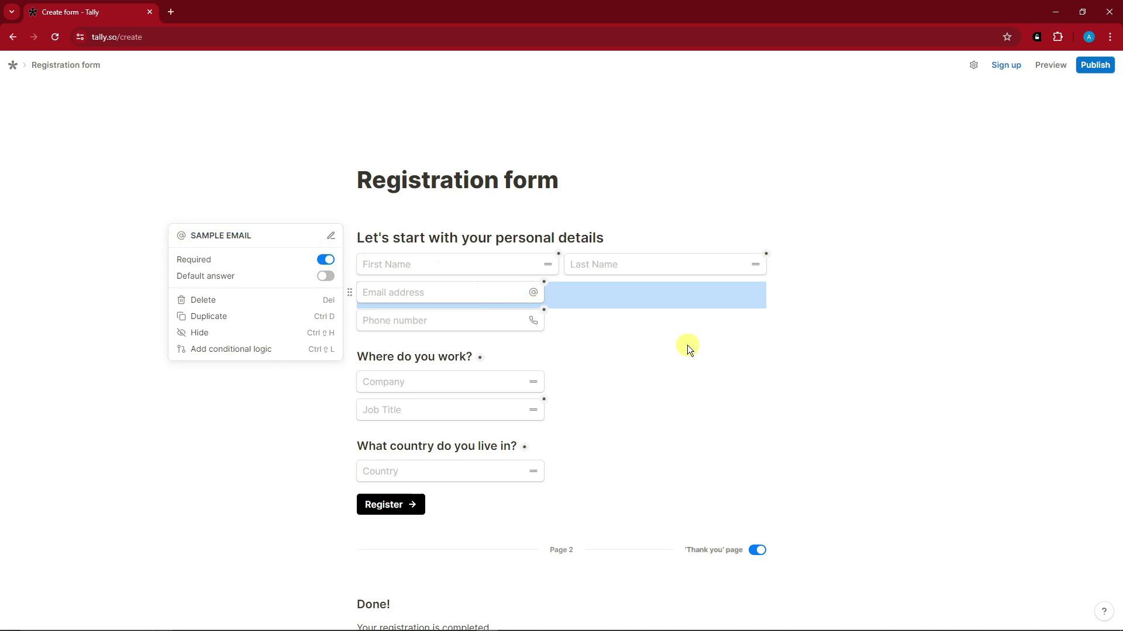
pyautogui.click(686, 348)
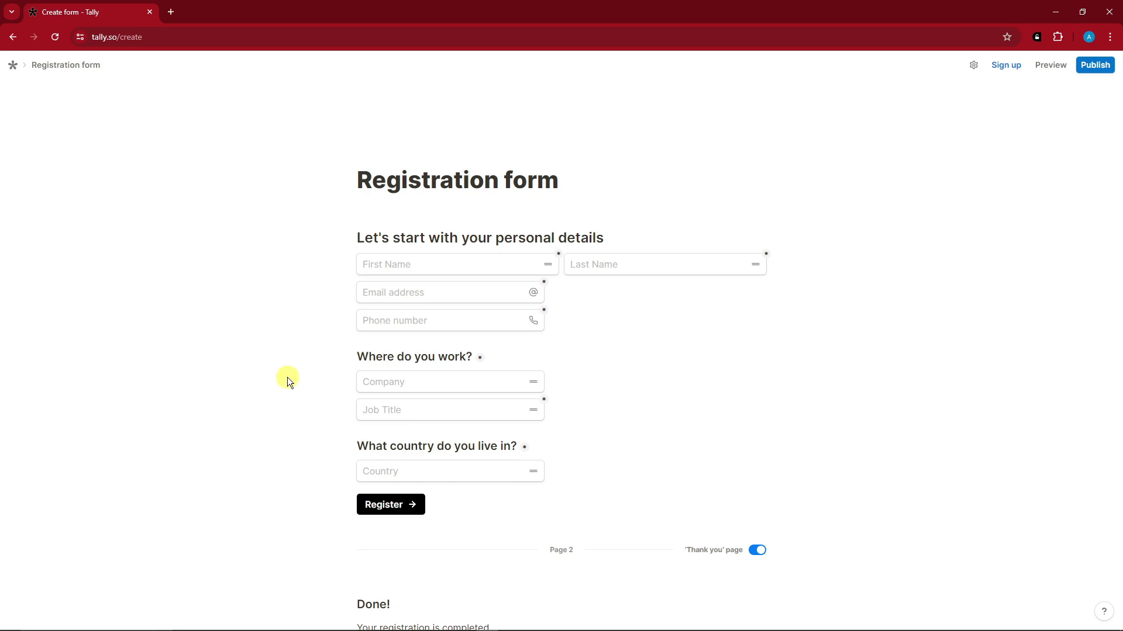
# Step: Open the block list for inserting below the Company field and look through the input, layout, embed and advanced blocks
pyautogui.moveTo(302, 369)
pyautogui.scroll(-2, 308, 363)
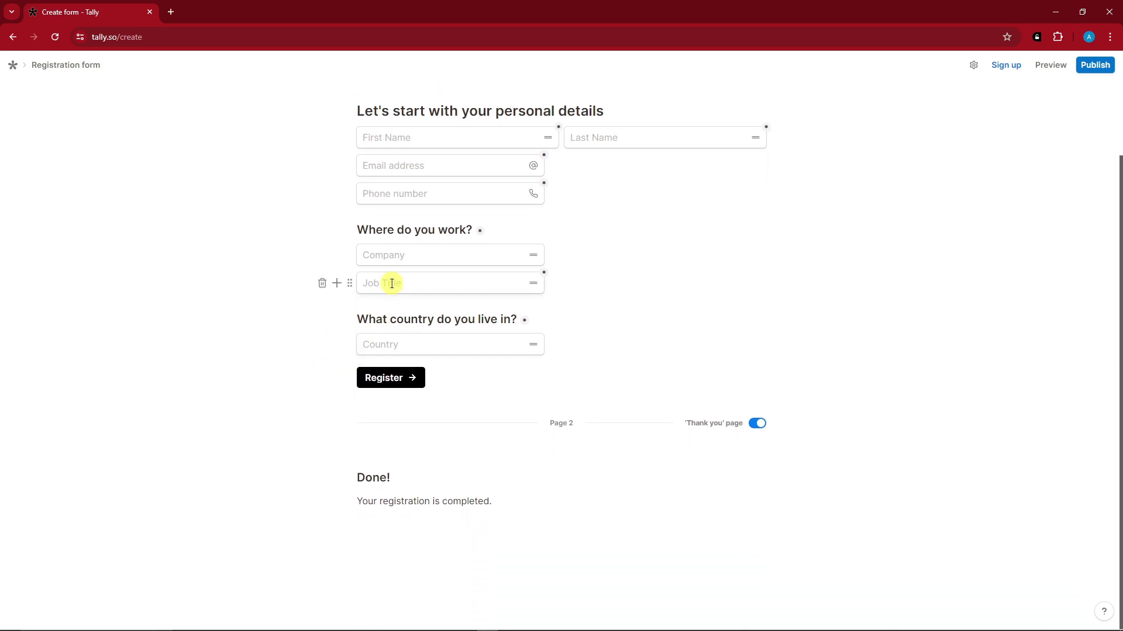
pyautogui.moveTo(353, 344)
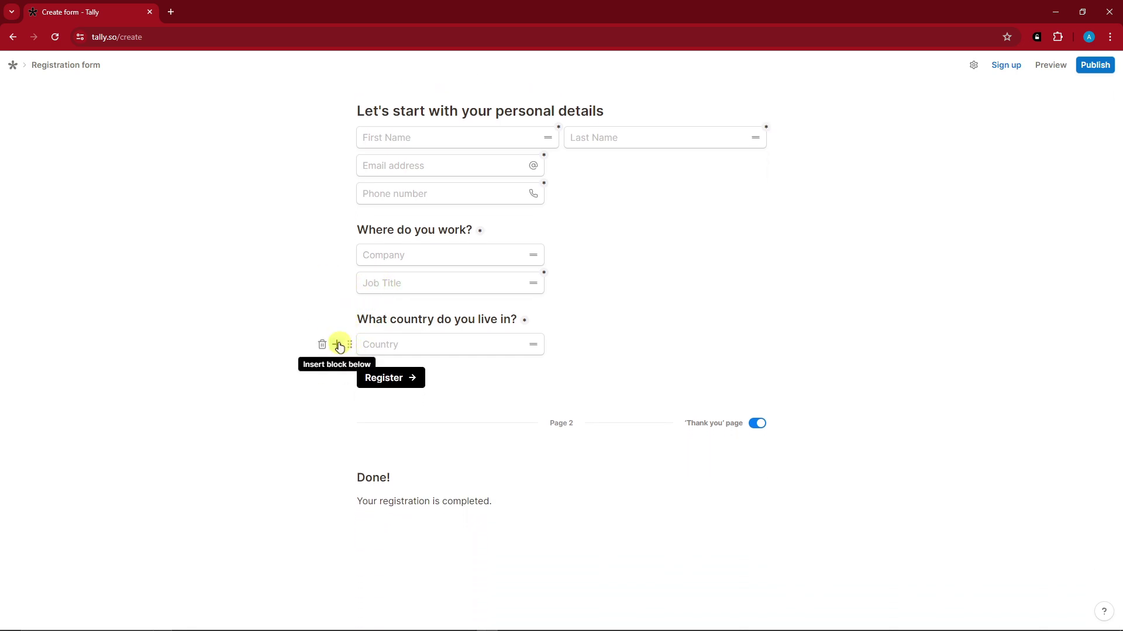
pyautogui.moveTo(393, 253)
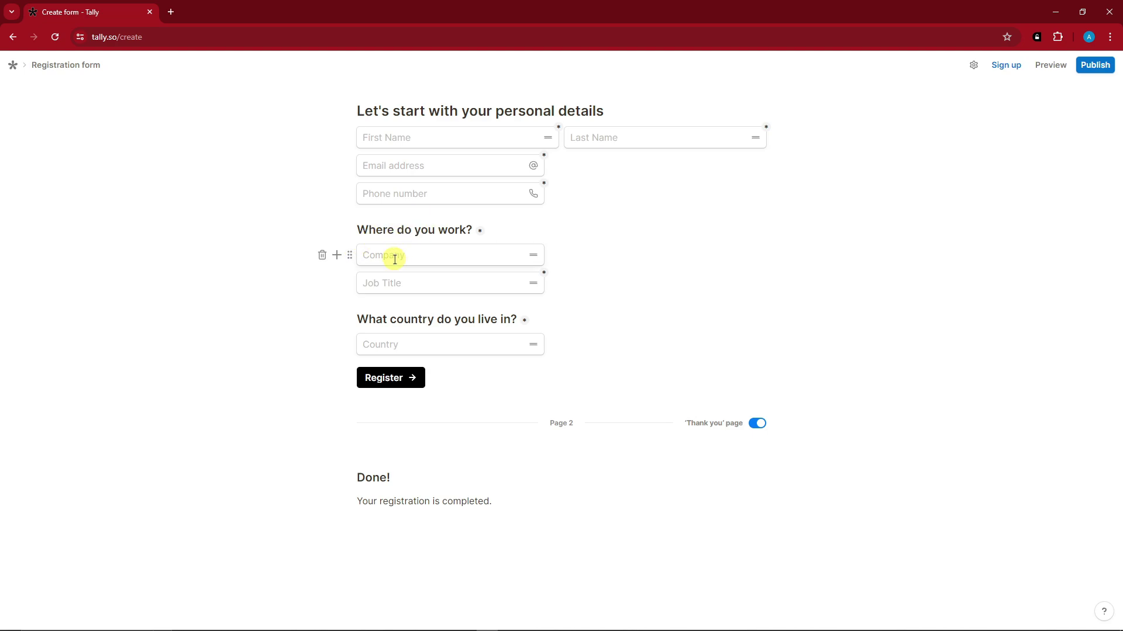
pyautogui.click(337, 256)
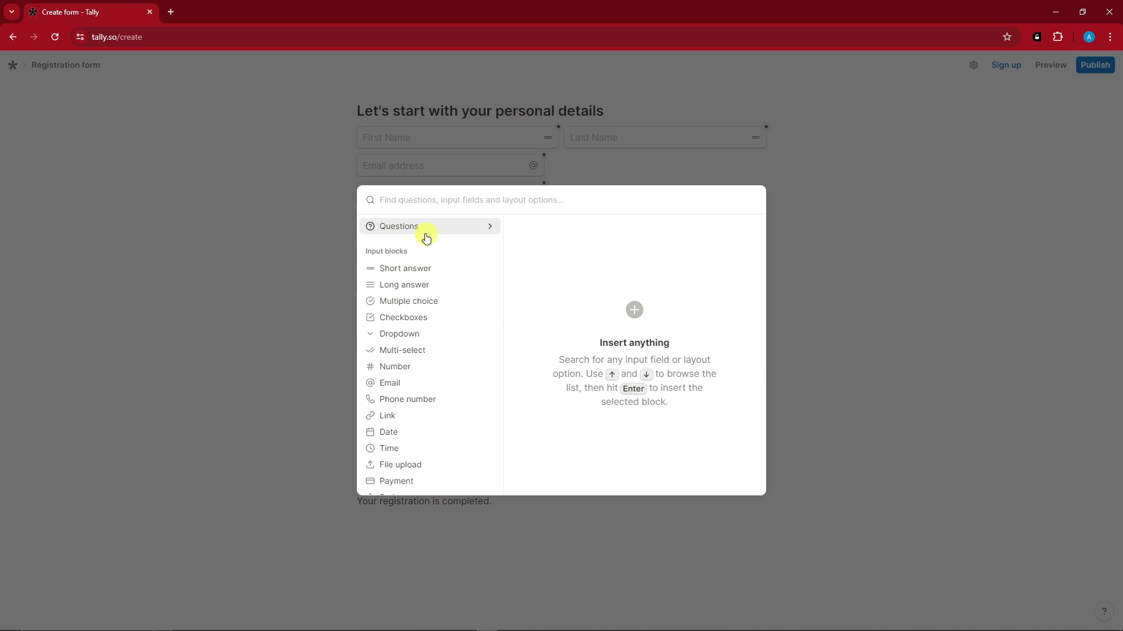
pyautogui.scroll(-6, 431, 301)
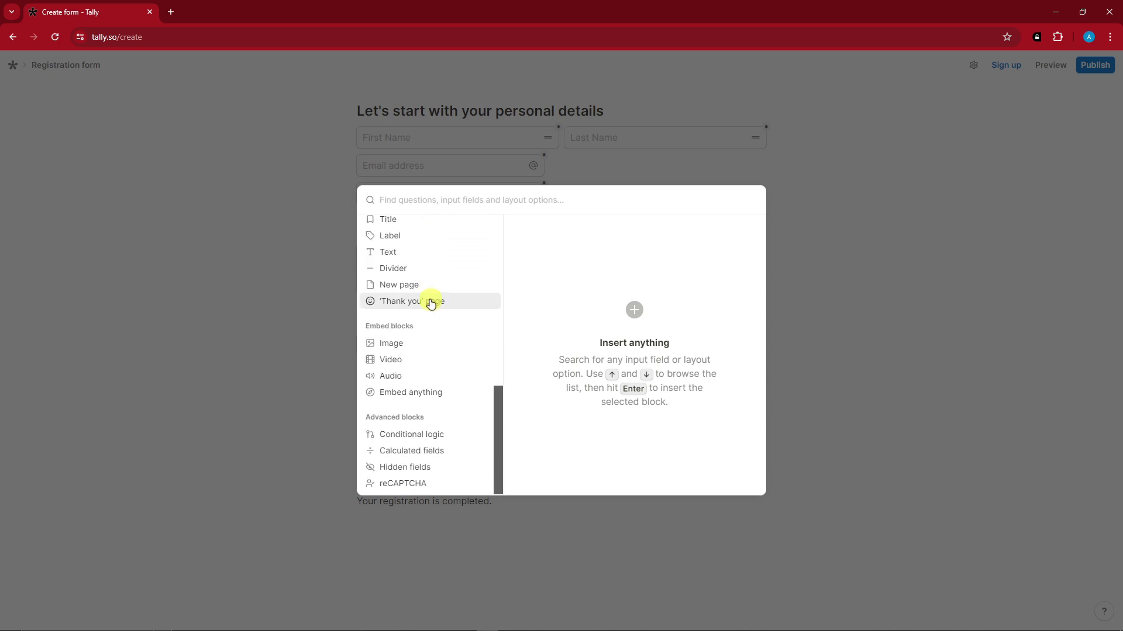
pyautogui.scroll(5, 431, 301)
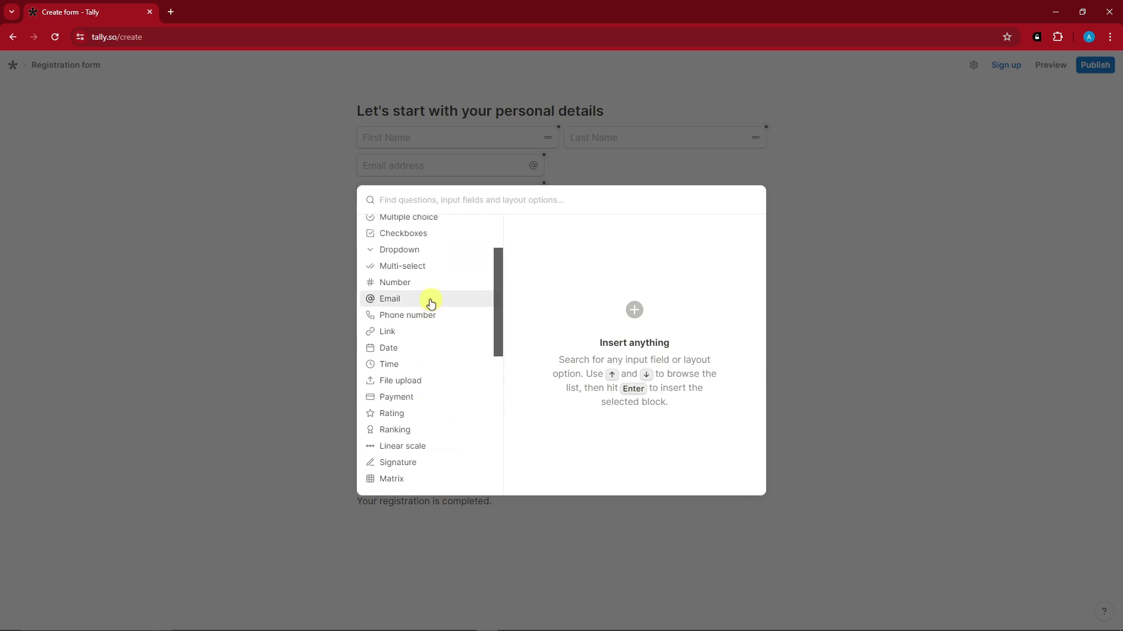
pyautogui.scroll(3, 433, 294)
pyautogui.scroll(-3, 428, 326)
pyautogui.scroll(3, 406, 261)
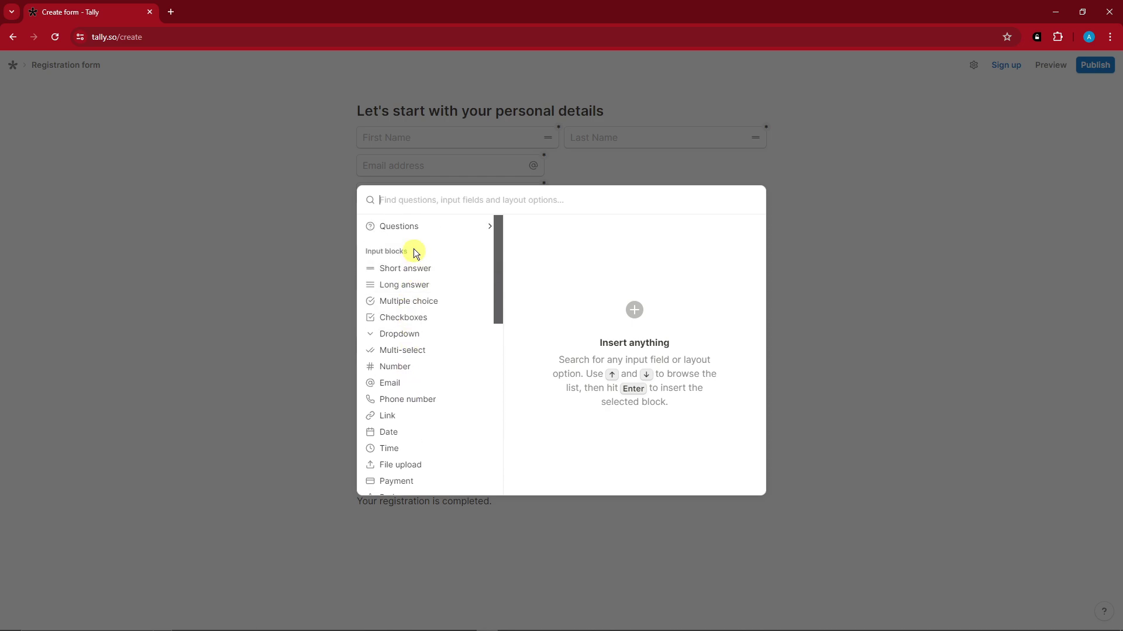
# Step: Insert a Question + Dropdown block below the Company field and title it "Do you need a Hotel Room?"
pyautogui.click(413, 231)
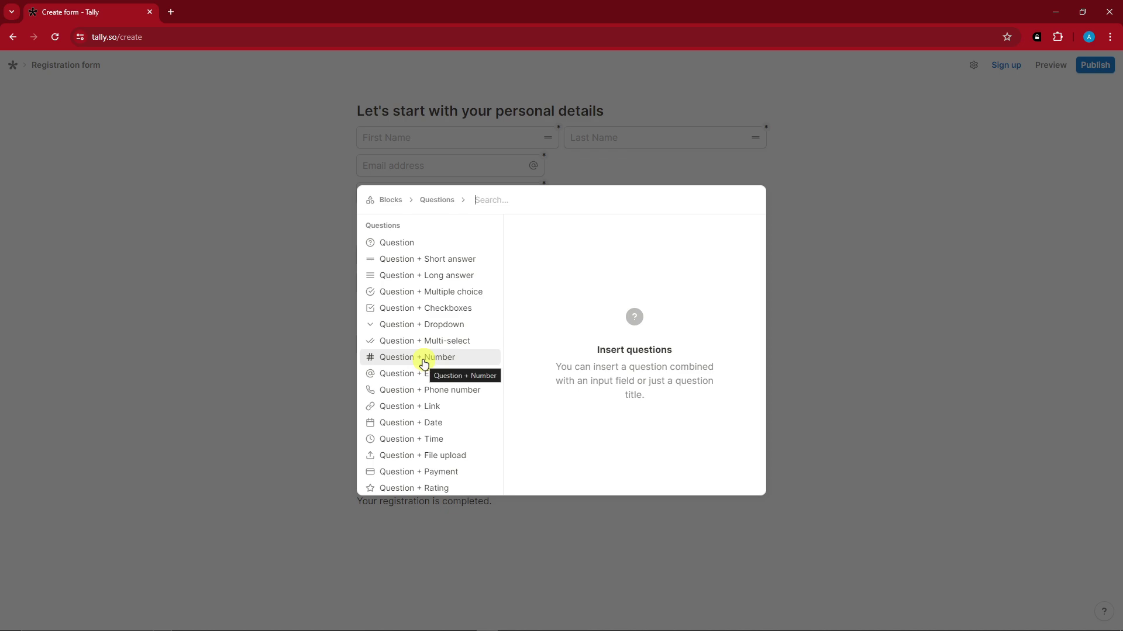
pyautogui.scroll(-2, 425, 374)
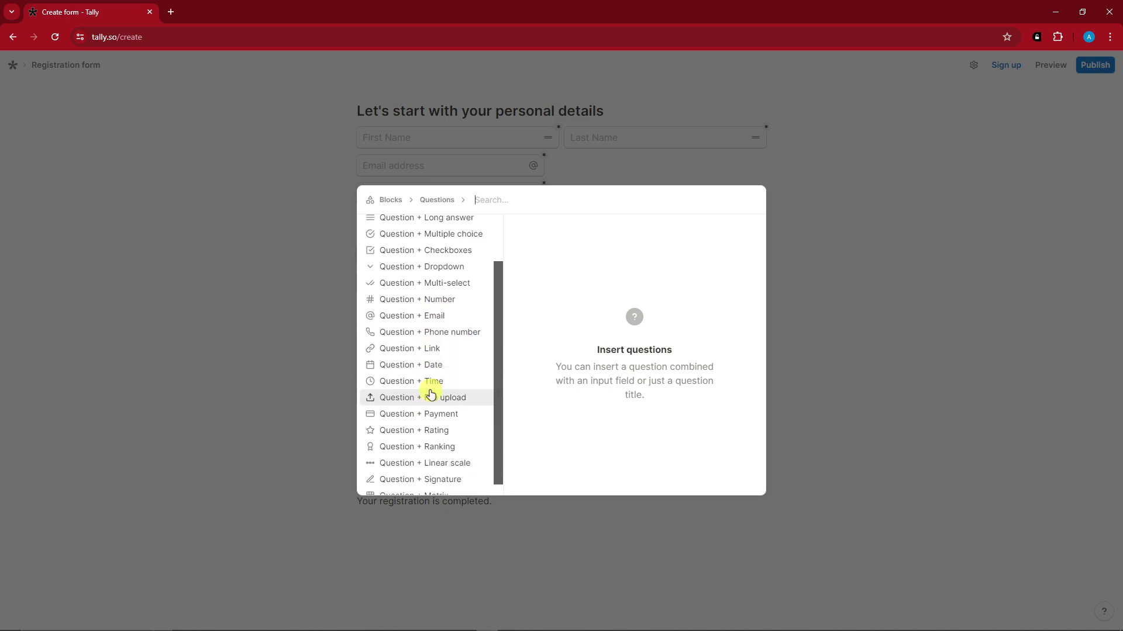
pyautogui.scroll(2, 431, 395)
pyautogui.moveTo(416, 324)
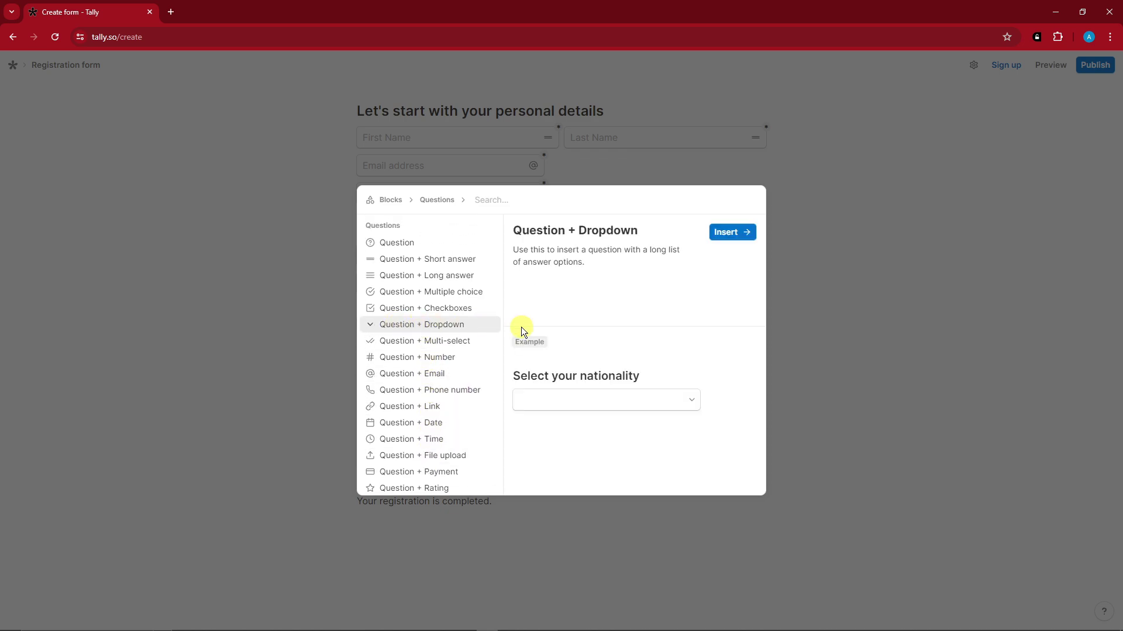
pyautogui.click(733, 232)
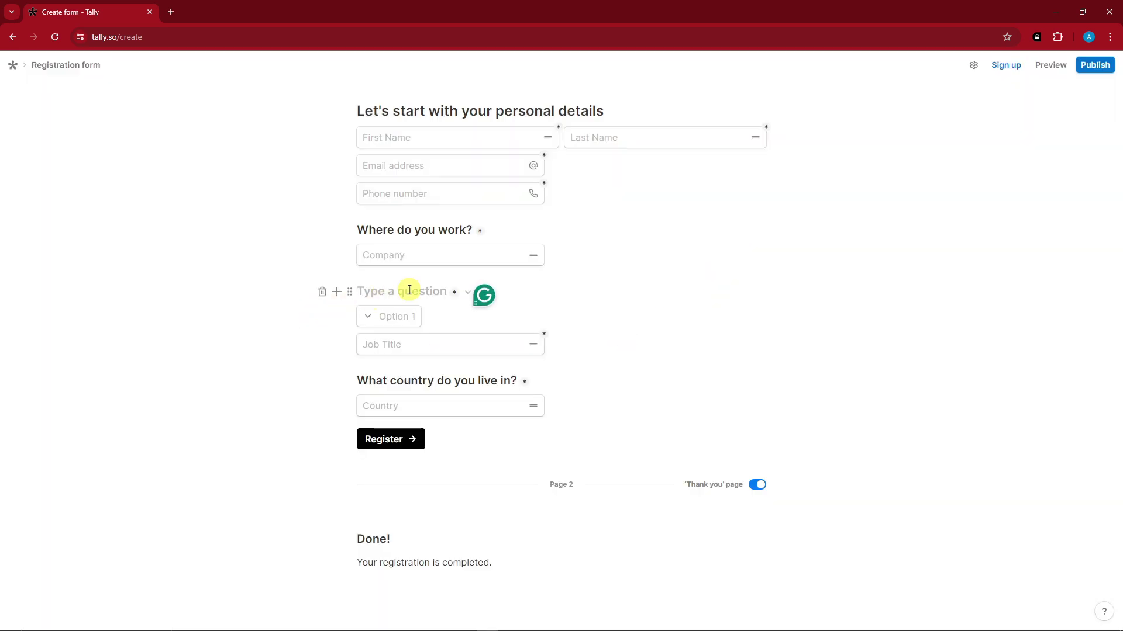
pyautogui.write('Do you ')
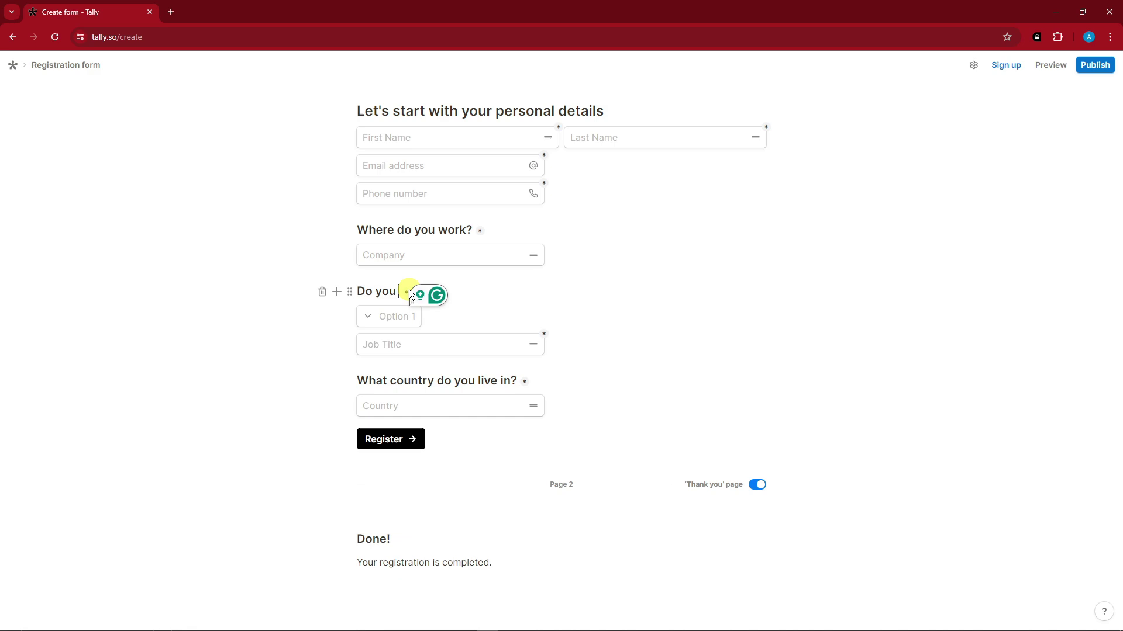
pyautogui.write('need a Hotel ')
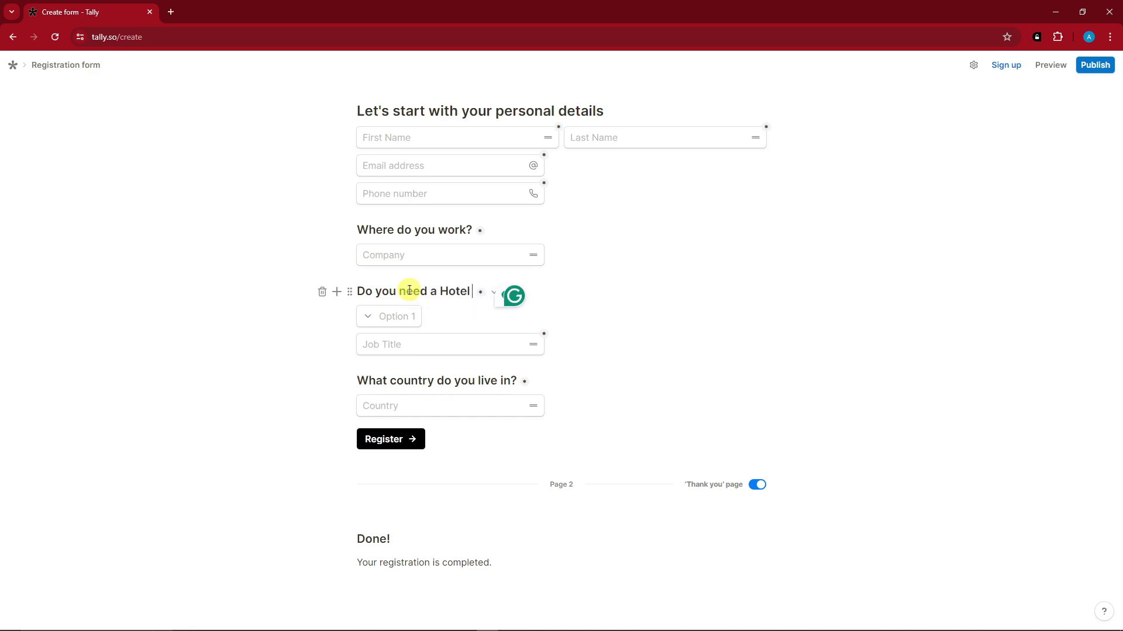
pyautogui.write('Room?')
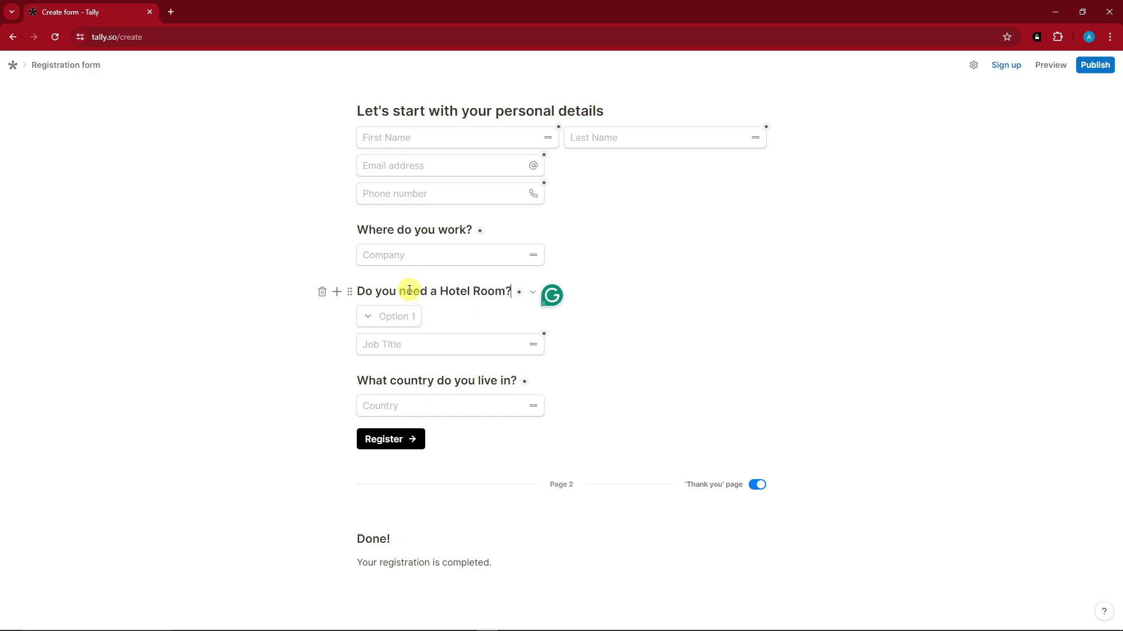
# Step: Give the hotel room dropdown two answer options, YES and NO
pyautogui.click(371, 317)
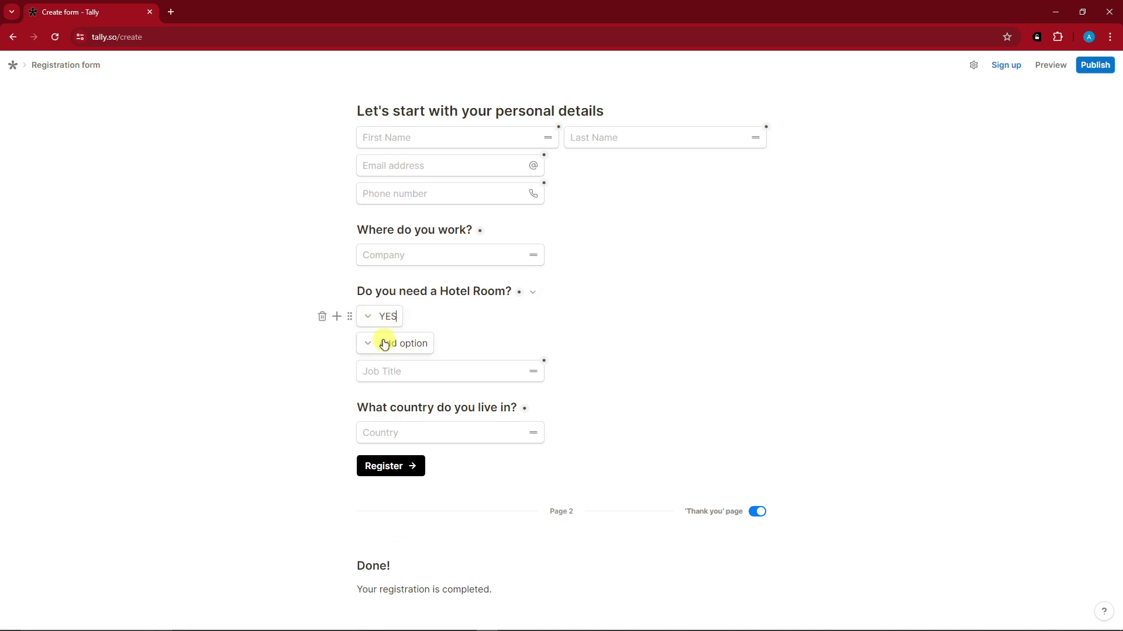
pyautogui.click(393, 344)
pyautogui.write('NO')
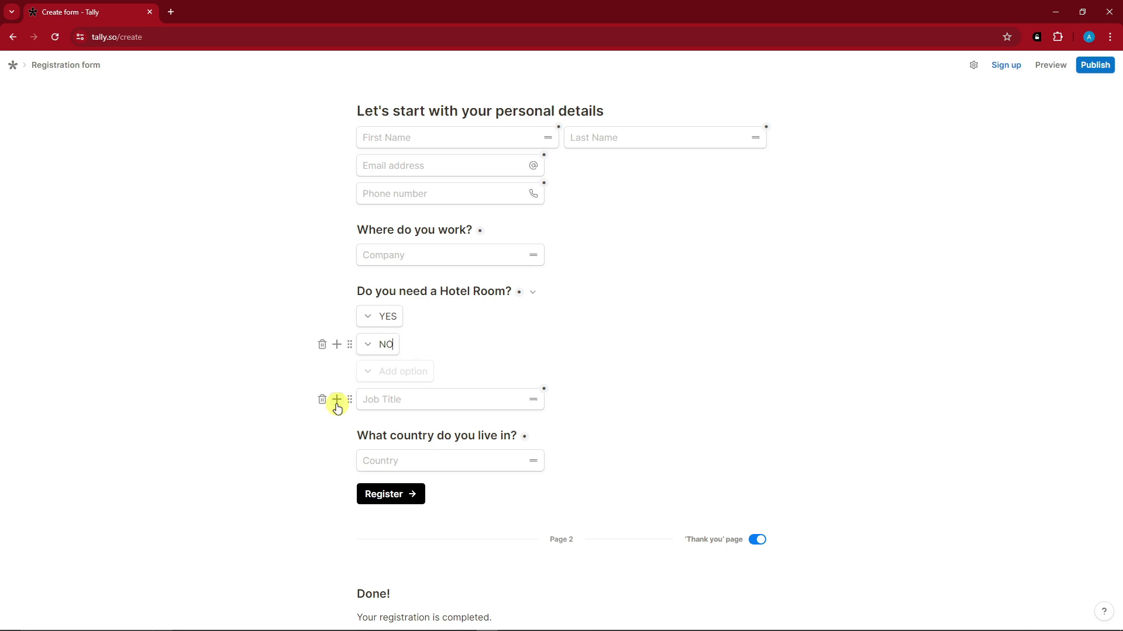
# Step: Insert a Question + Date block below the Job Title field and title it "When?"
pyautogui.click(338, 400)
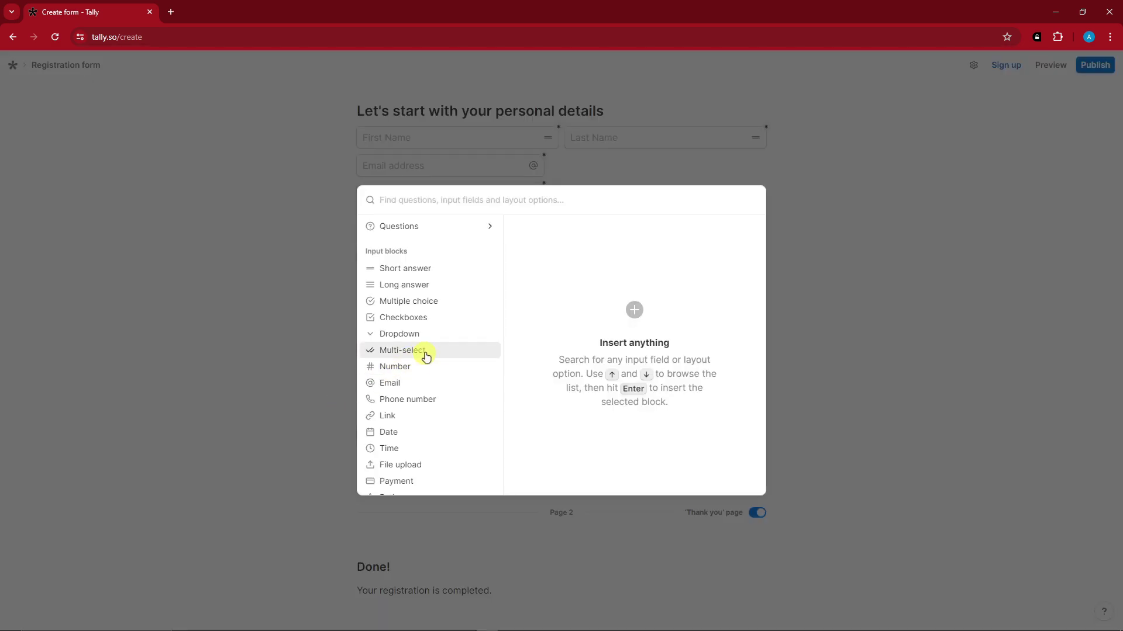
pyautogui.scroll(-5, 450, 351)
pyautogui.scroll(10, 451, 351)
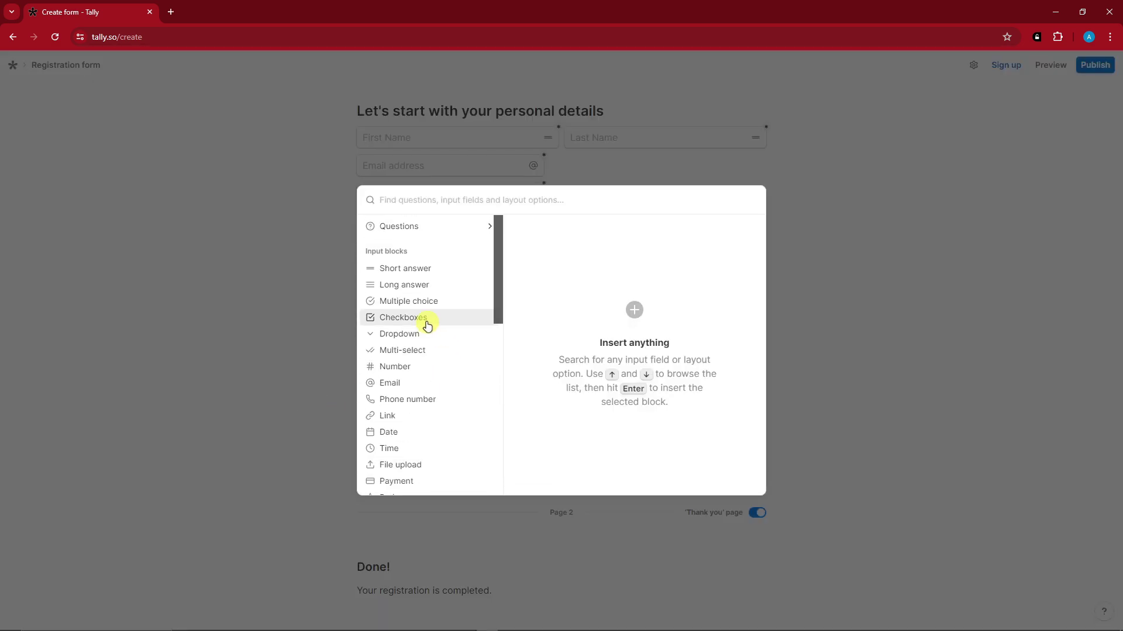
pyautogui.click(436, 231)
pyautogui.scroll(-3, 438, 302)
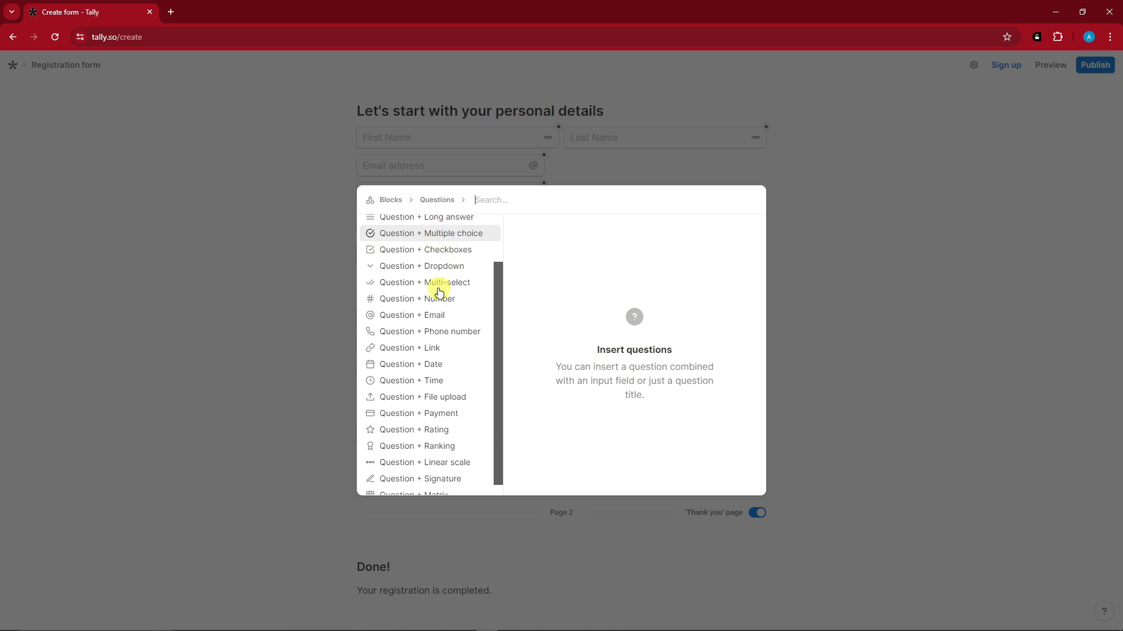
pyautogui.moveTo(425, 360)
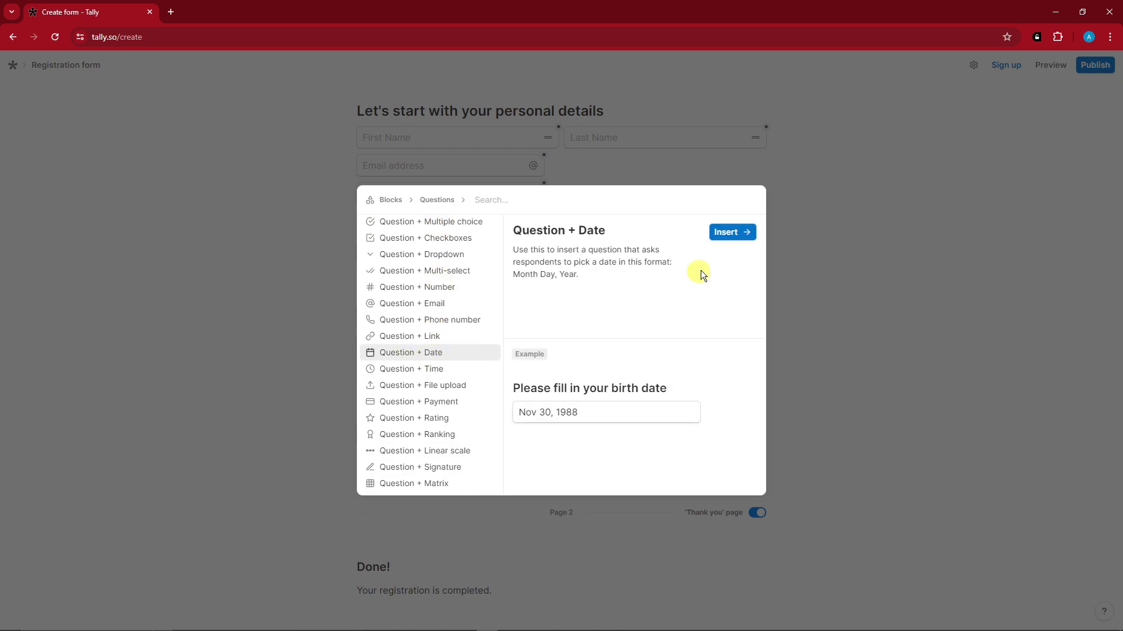
pyautogui.click(740, 235)
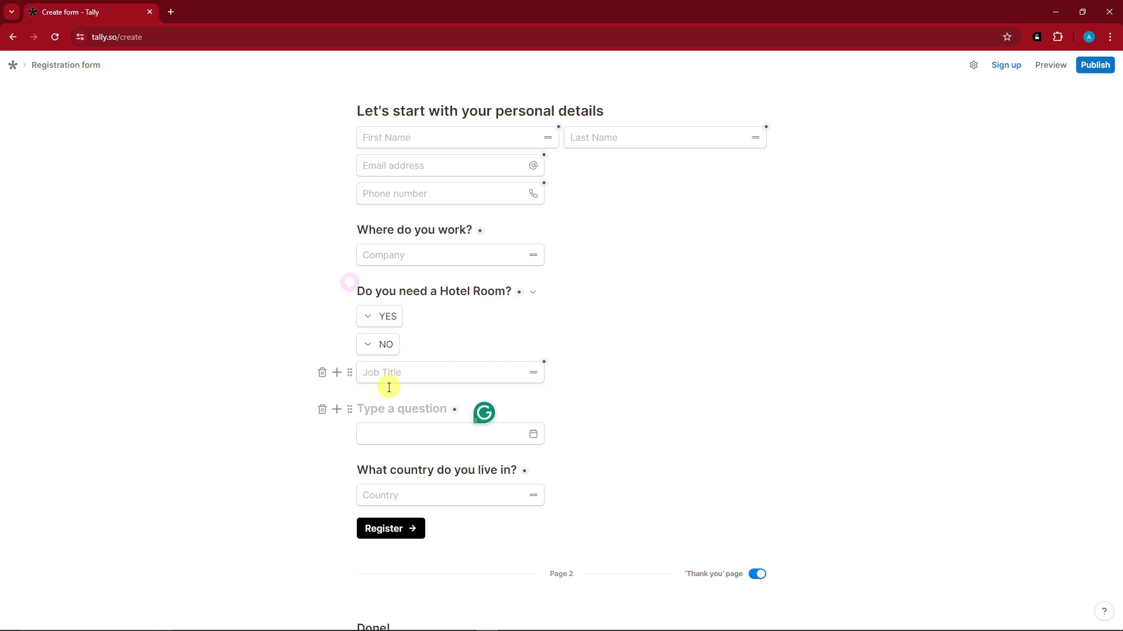
pyautogui.write('When?')
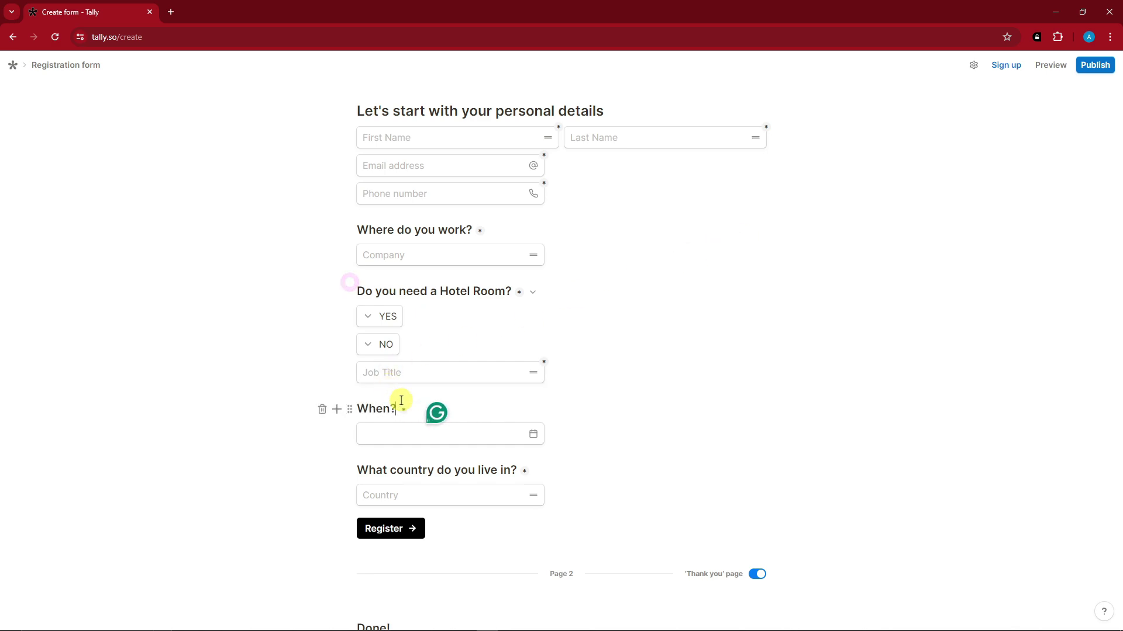
pyautogui.click(533, 434)
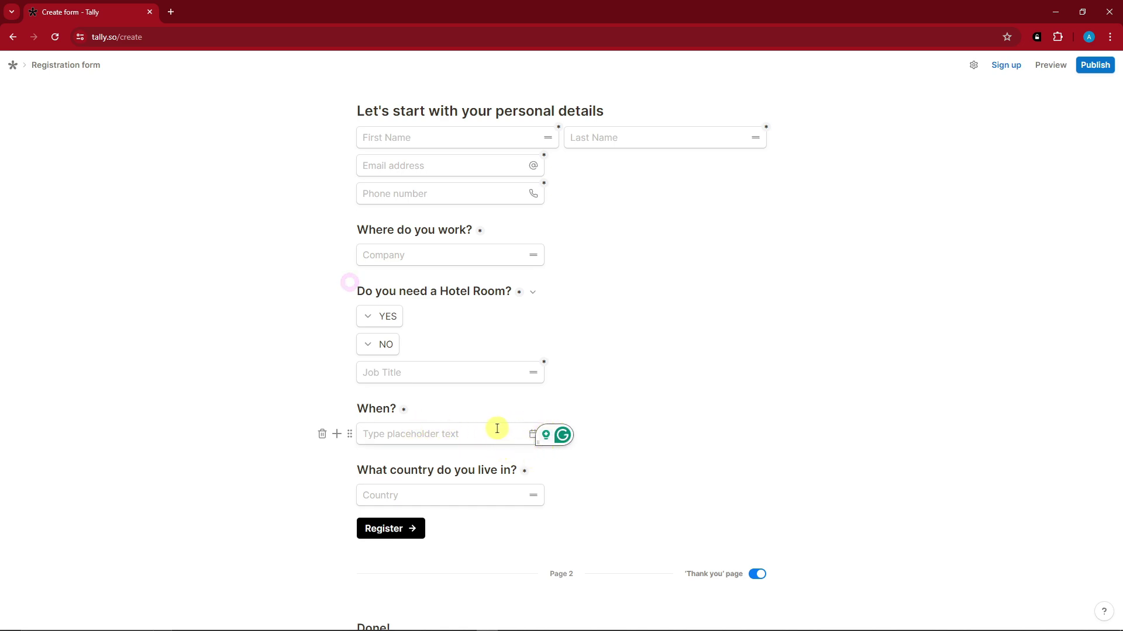
pyautogui.moveTo(552, 445); pyautogui.dragTo(878, 447)
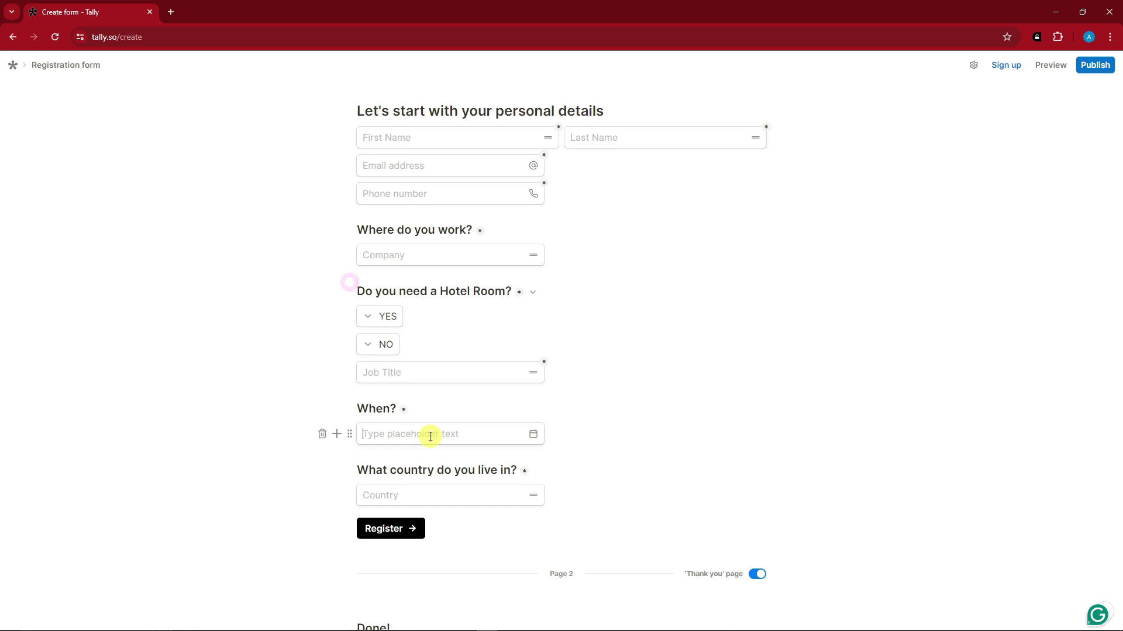
pyautogui.write('6/')
pyautogui.press('BackSpace')
pyautogui.press('BackSpace')
# Step: Change the title of the date question to "What is the date range?"
pyautogui.doubleClick(381, 409)
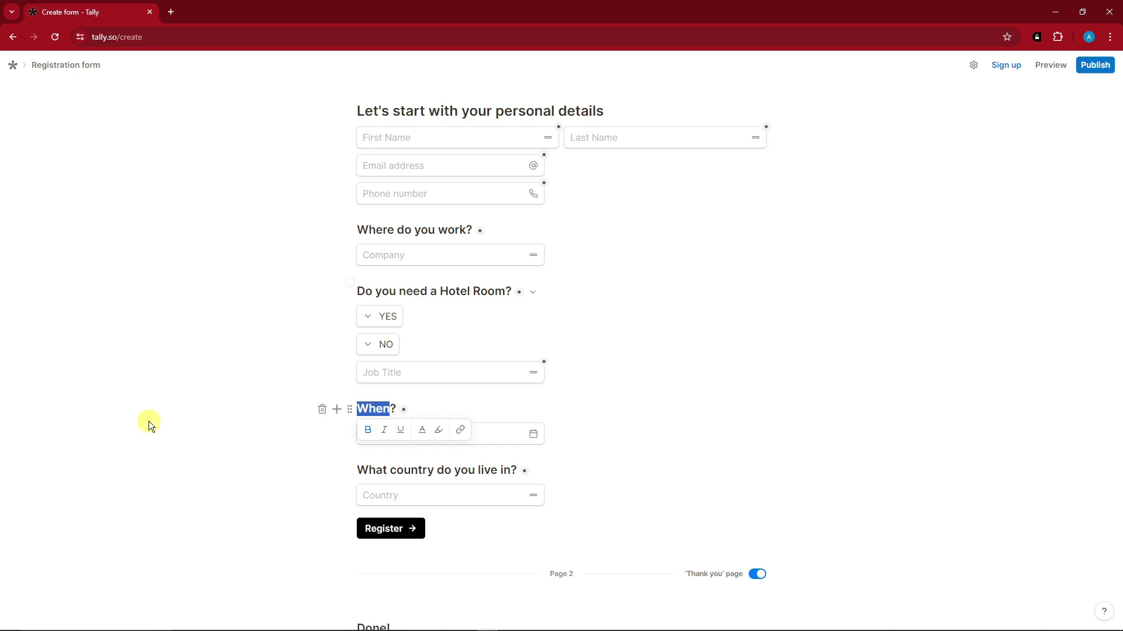
pyautogui.write('What are')
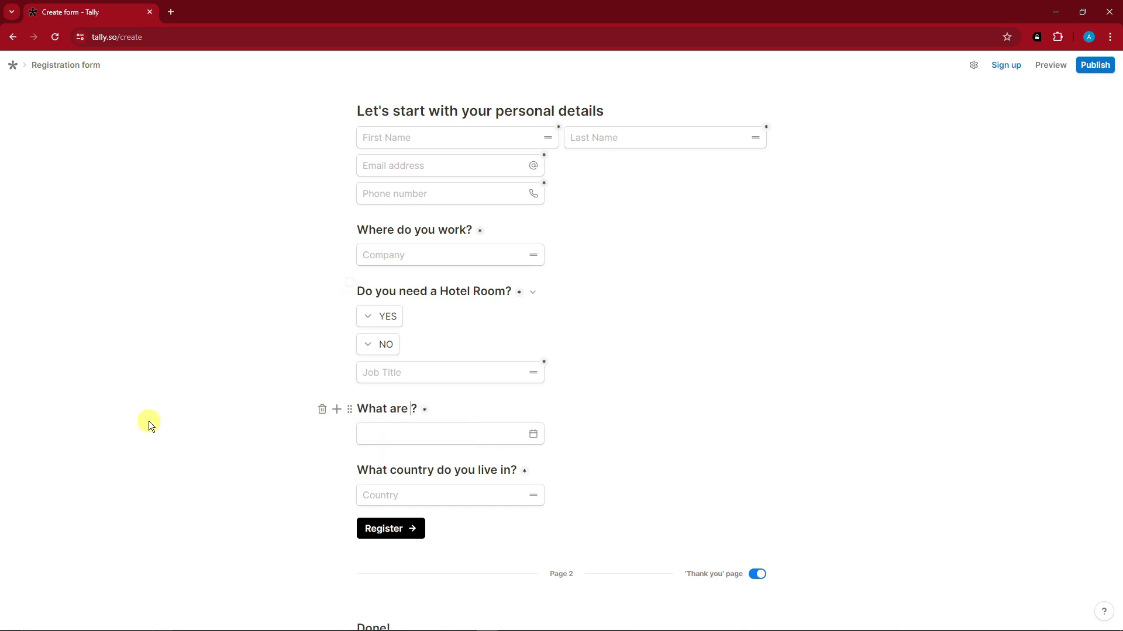
pyautogui.write(' the date range')
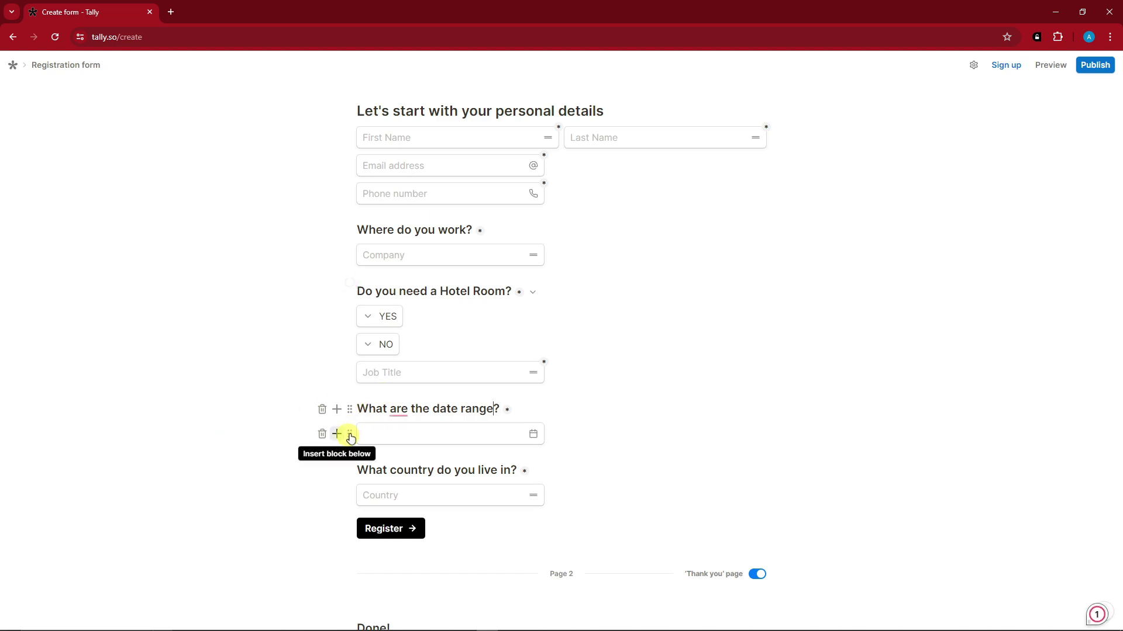
pyautogui.moveTo(399, 409)
pyautogui.click(410, 440)
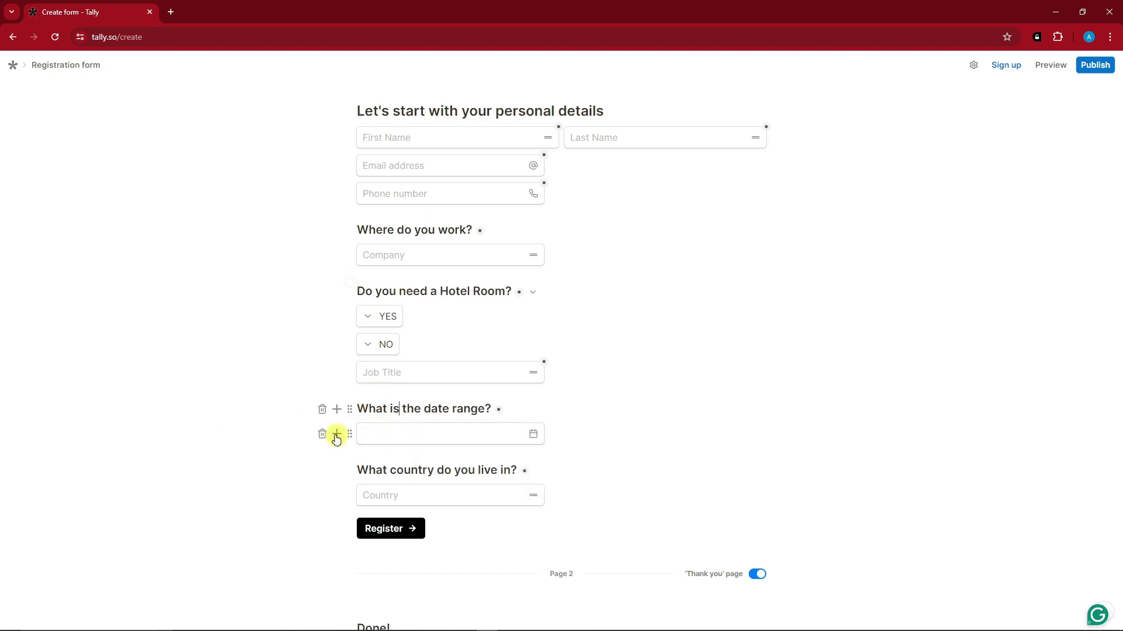
# Step: Insert a second Date block under the date range question and place it beside the first date field in one row
pyautogui.click(337, 435)
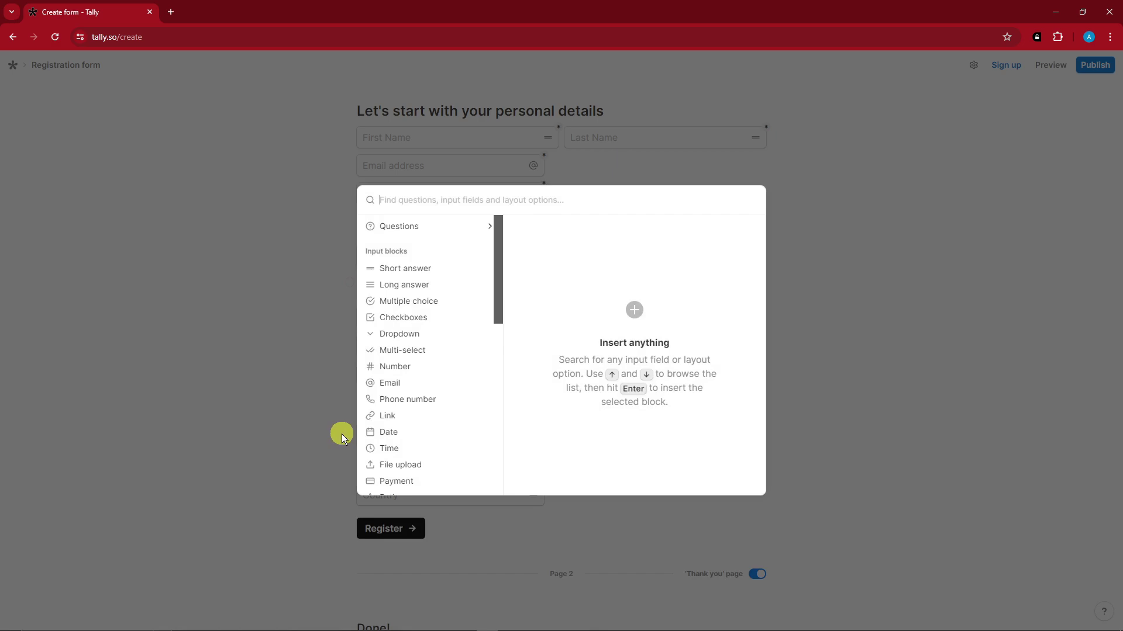
pyautogui.scroll(-4, 429, 385)
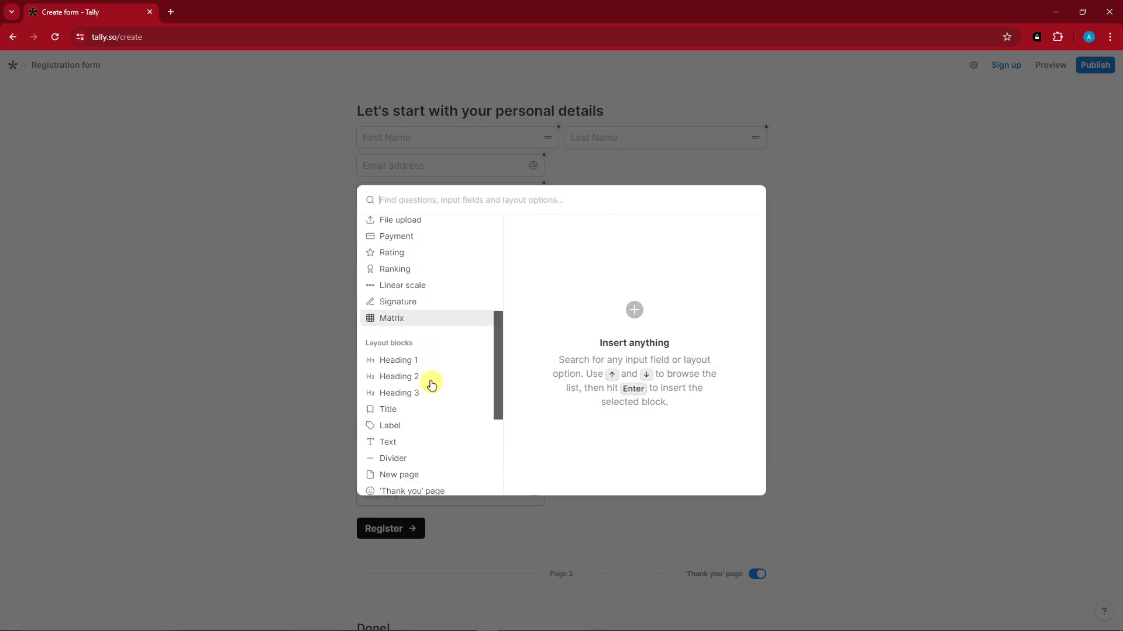
pyautogui.scroll(1, 412, 375)
pyautogui.moveTo(388, 255)
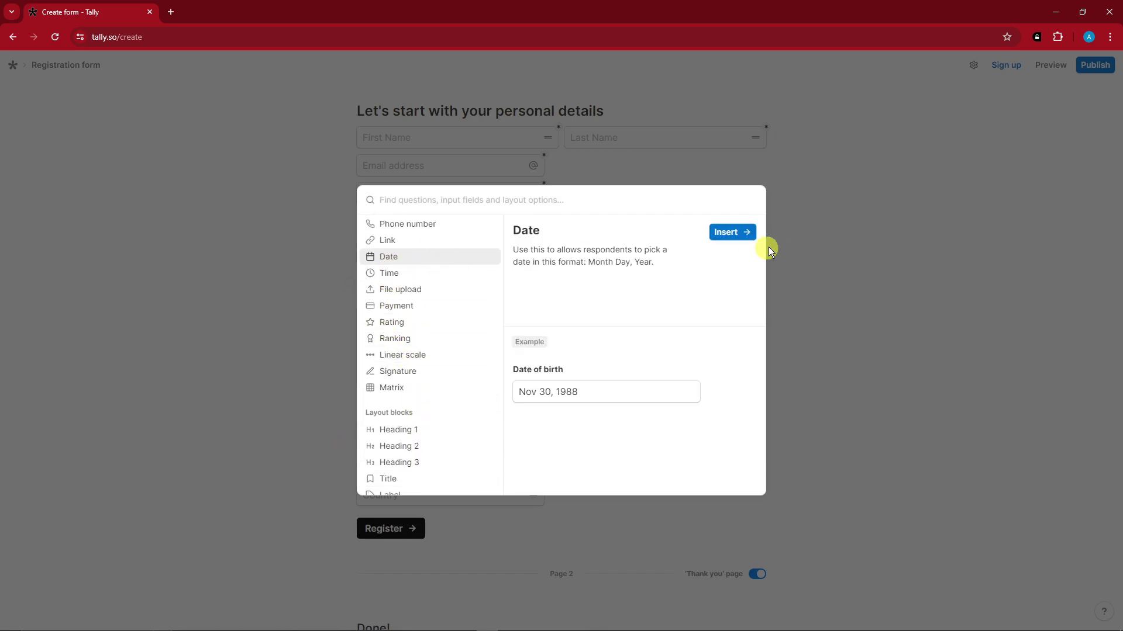
pyautogui.click(741, 236)
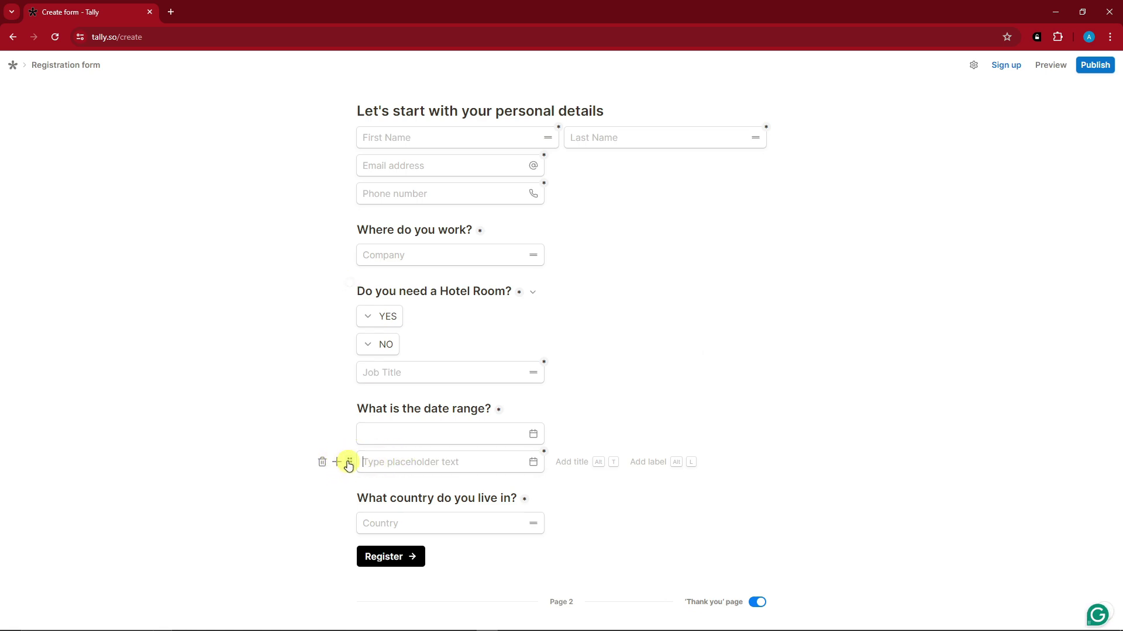
pyautogui.moveTo(349, 462); pyautogui.dragTo(596, 437)
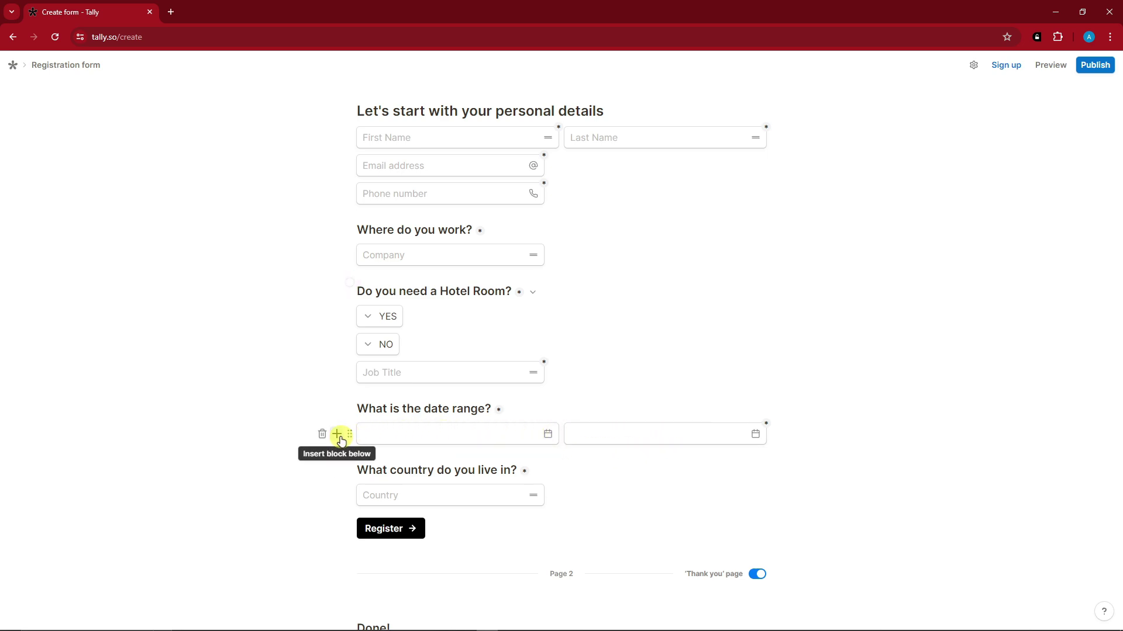
# Step: Rename the first date field of the date range question as ARRIVAL in its block options and save the name
pyautogui.click(350, 435)
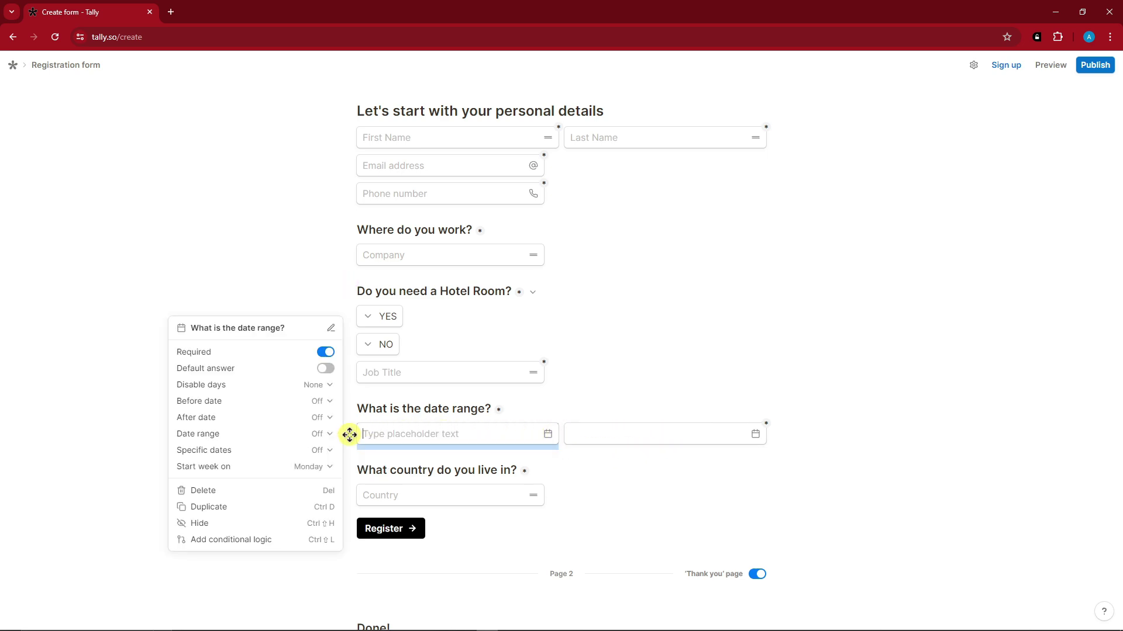
pyautogui.click(331, 327)
pyautogui.tripleClick(294, 331)
pyautogui.write('AR')
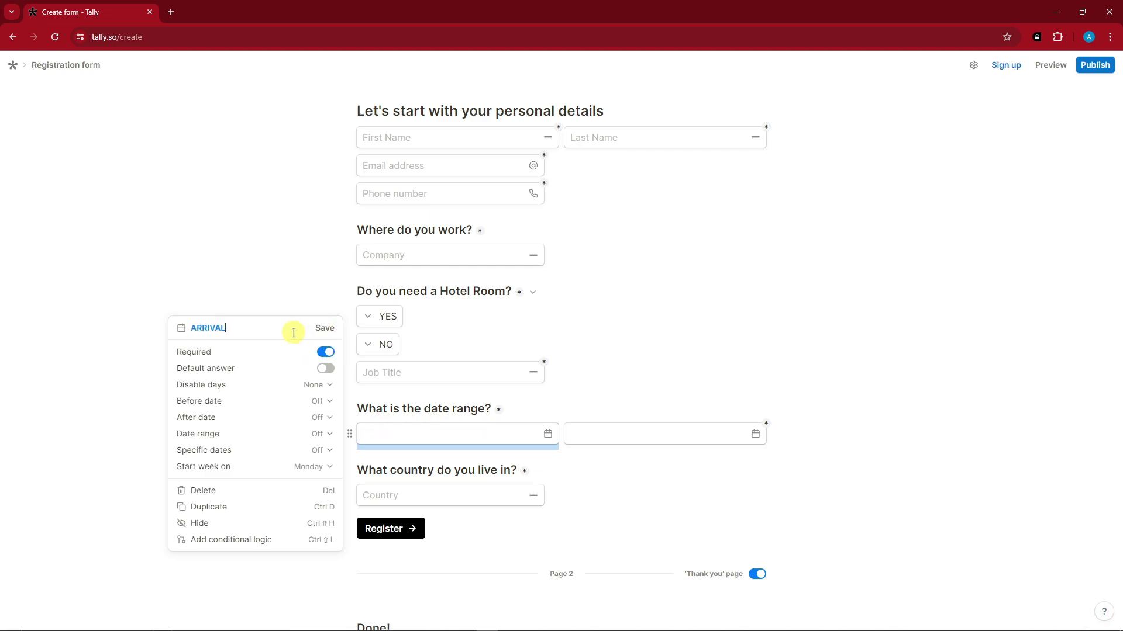
pyautogui.write('RIVAL')
pyautogui.click(324, 328)
pyautogui.click(247, 268)
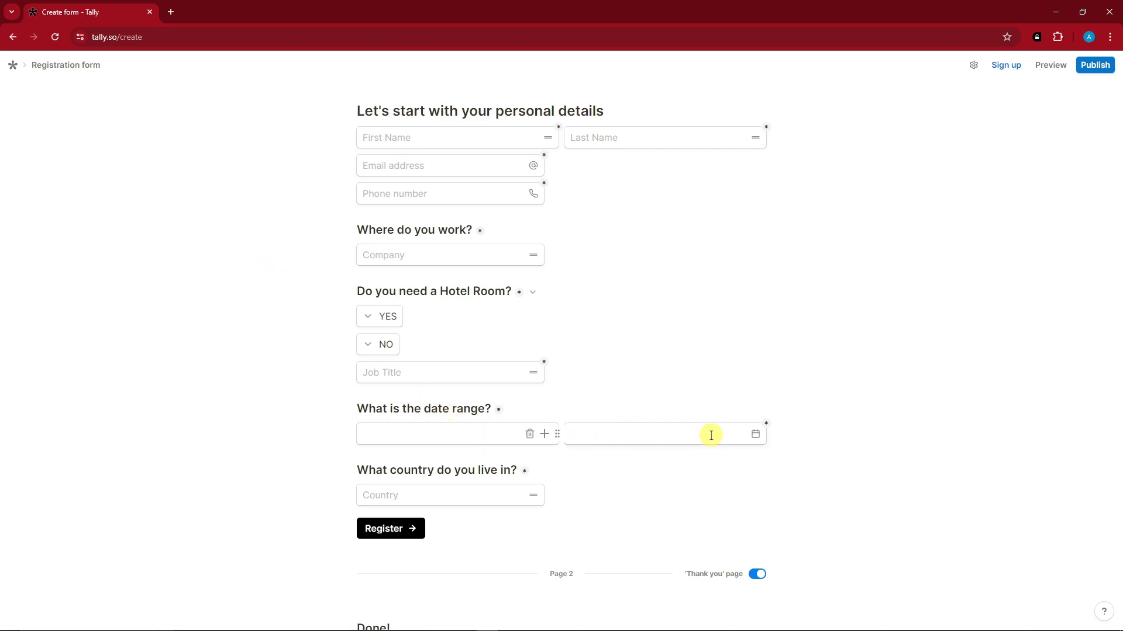
# Step: Rename the second date field of the date range question as DEPARTURE in its block options and save the name
pyautogui.click(554, 434)
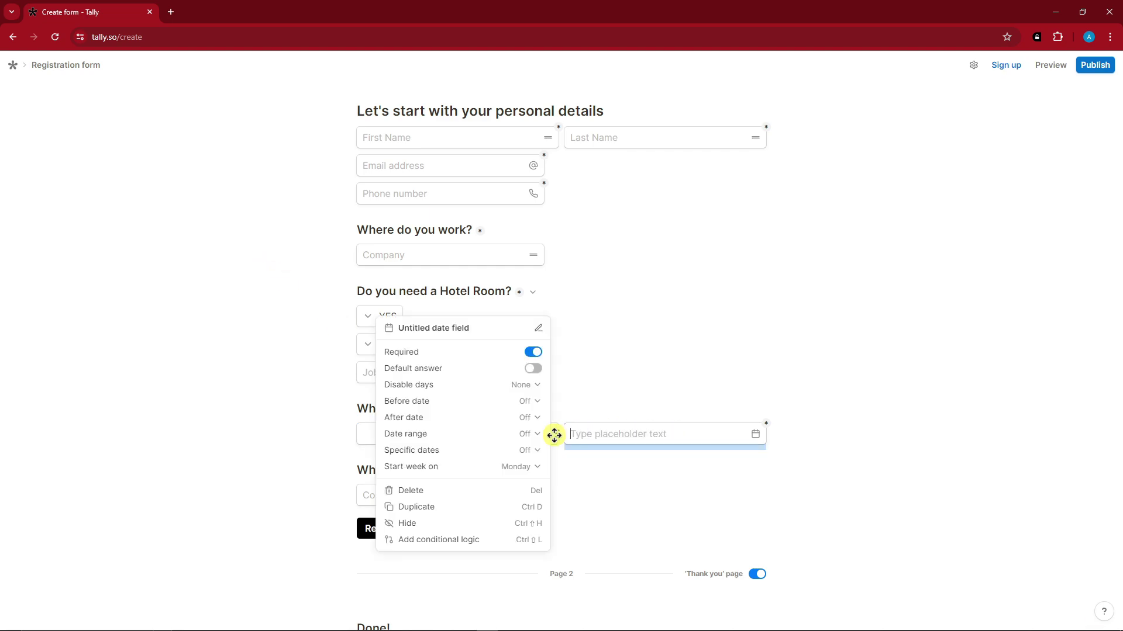
pyautogui.click(538, 328)
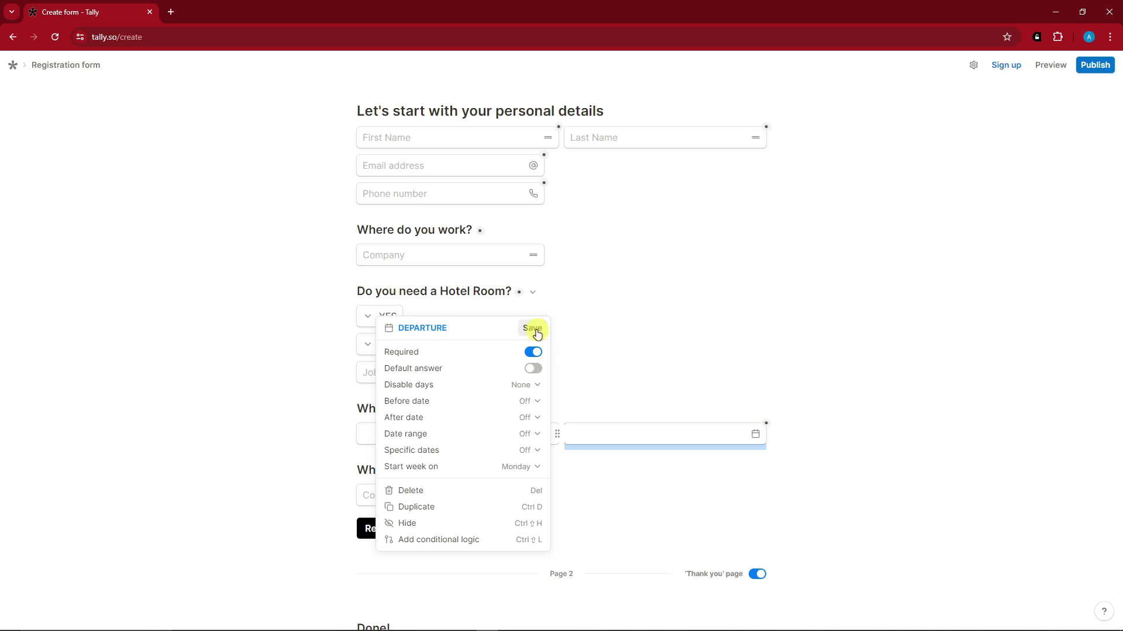
pyautogui.click(535, 329)
pyautogui.click(594, 335)
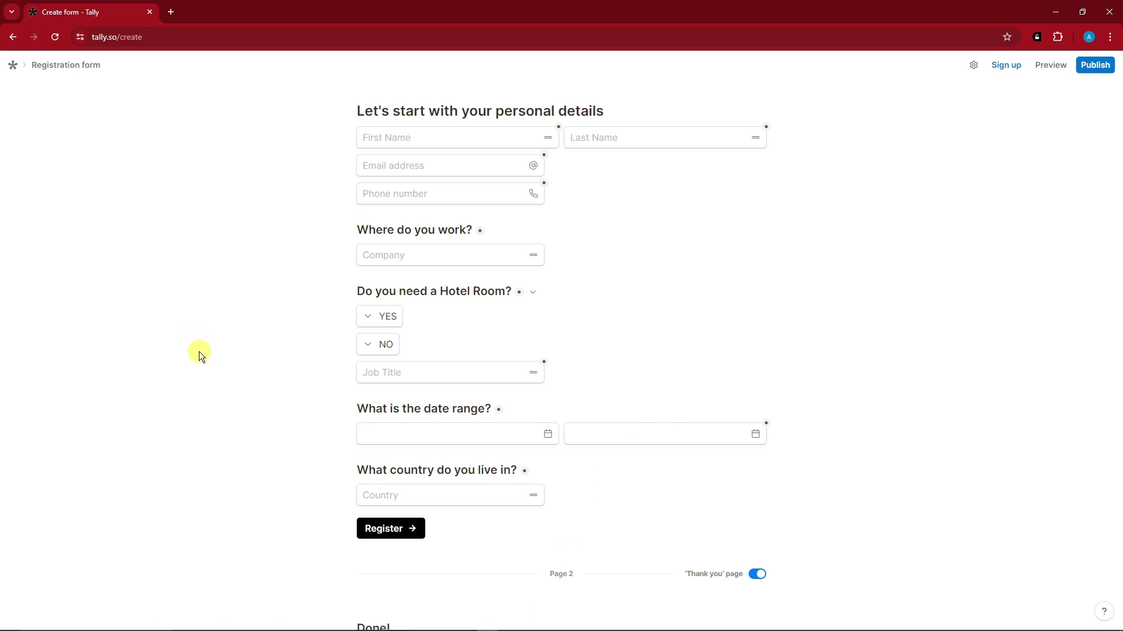
# Step: Set the placeholder texts of the two date fields to ARRIVAL and DEPARTURE, leaving no extra block below
pyautogui.click(397, 436)
pyautogui.write('ARRIVAL')
pyautogui.click(652, 437)
pyautogui.write('DE')
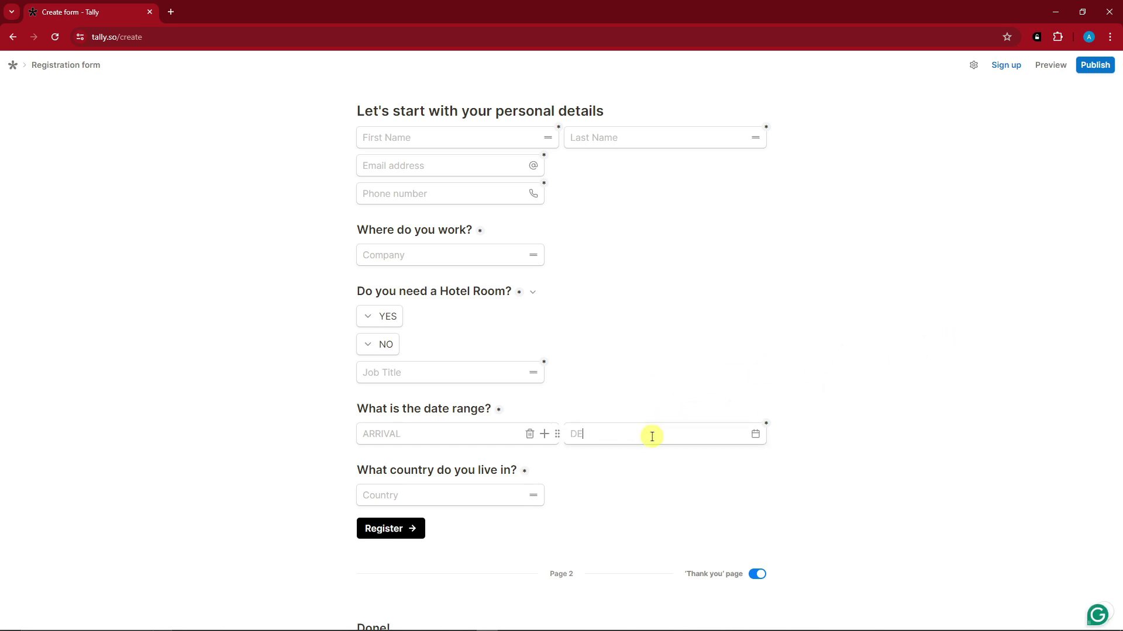
pyautogui.write('PARTURE')
pyautogui.press('Return')
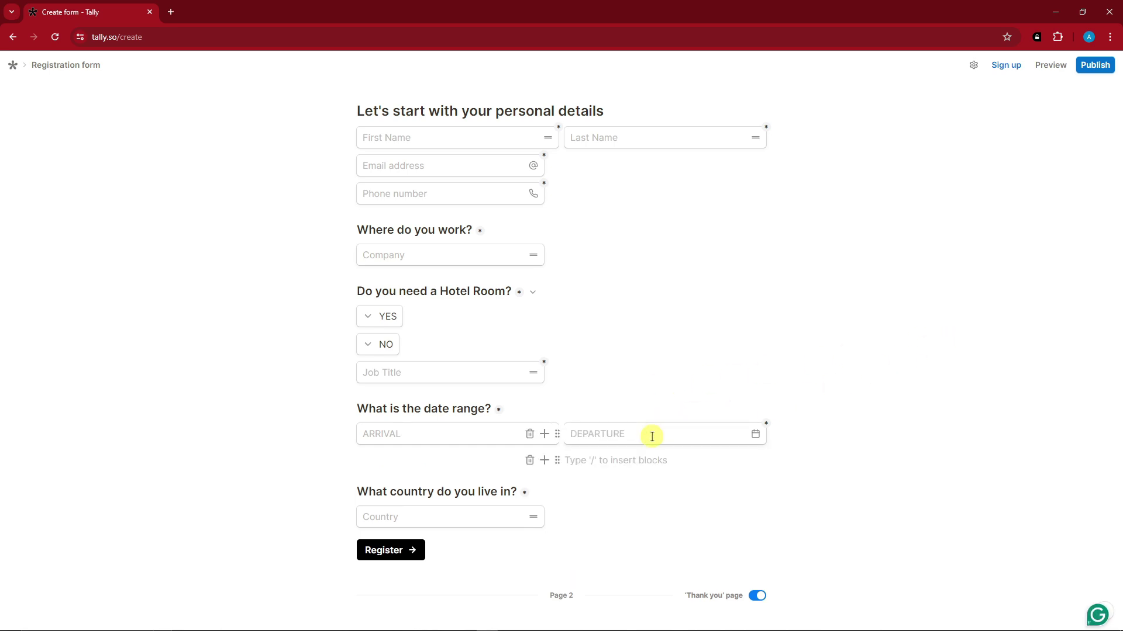
pyautogui.press('BackSpace')
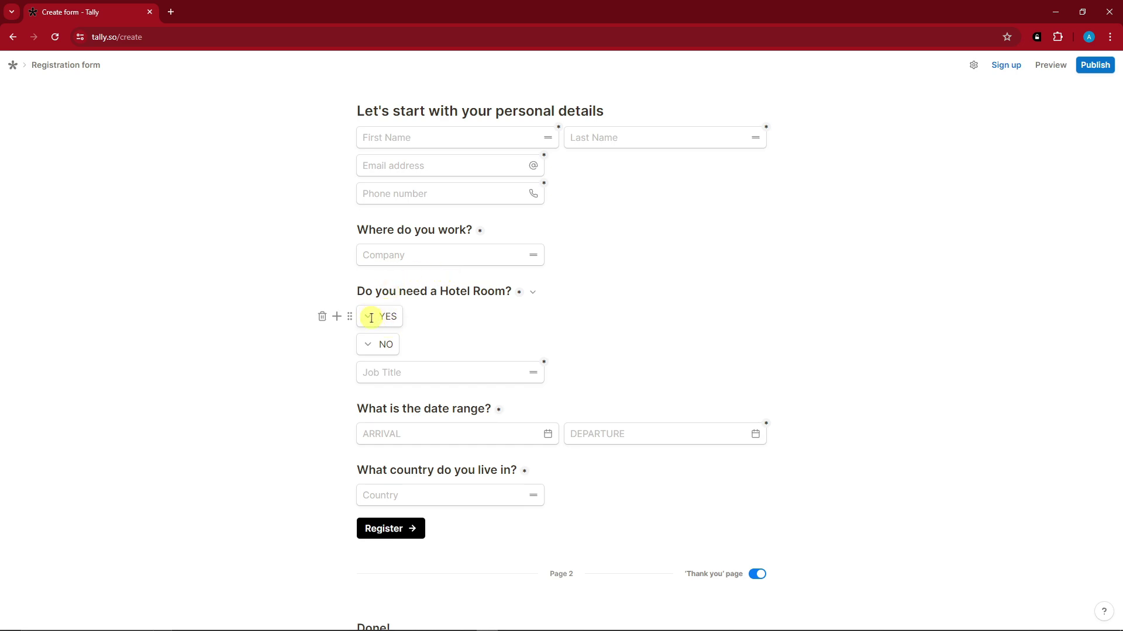
# Step: Arrange the two hotel room dropdown options in one row, with YES first and wider than NO
pyautogui.moveTo(349, 344); pyautogui.dragTo(429, 319)
pyautogui.moveTo(350, 344); pyautogui.dragTo(342, 317)
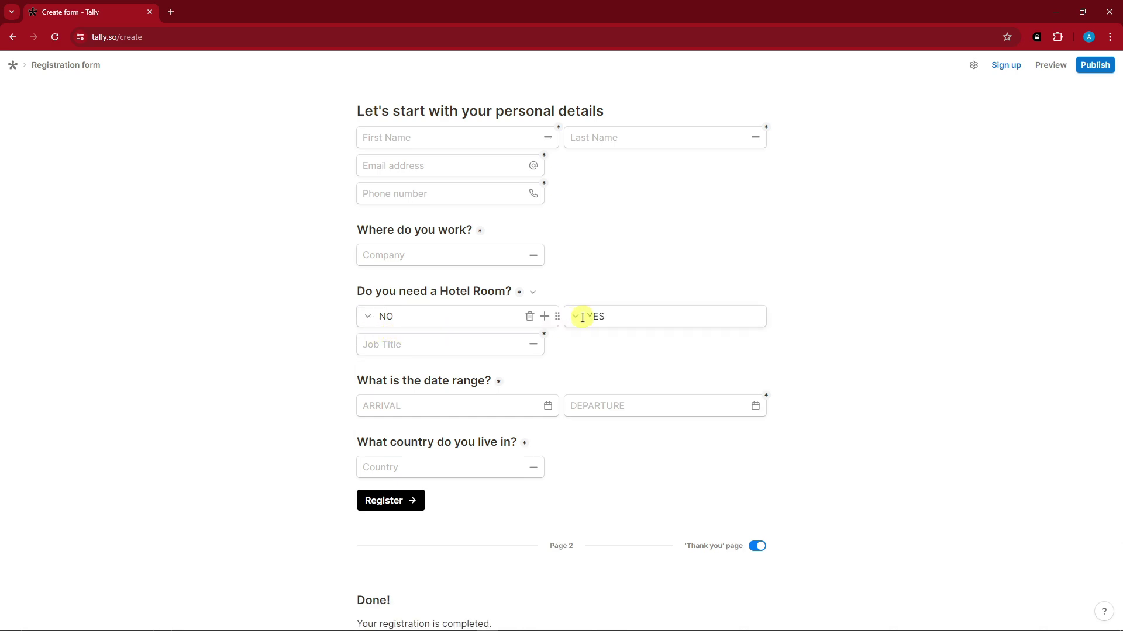
pyautogui.moveTo(556, 317); pyautogui.dragTo(346, 316)
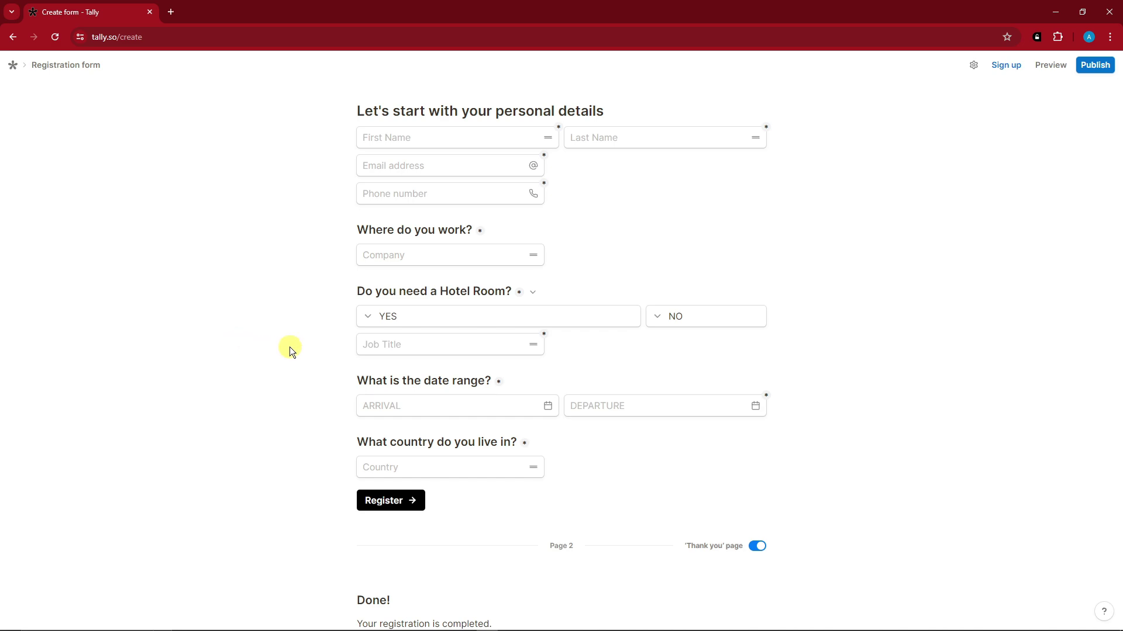
# Step: Add conditional logic to the hotel room dropdown with the condition that its answer is NO
pyautogui.scroll(2, 290, 346)
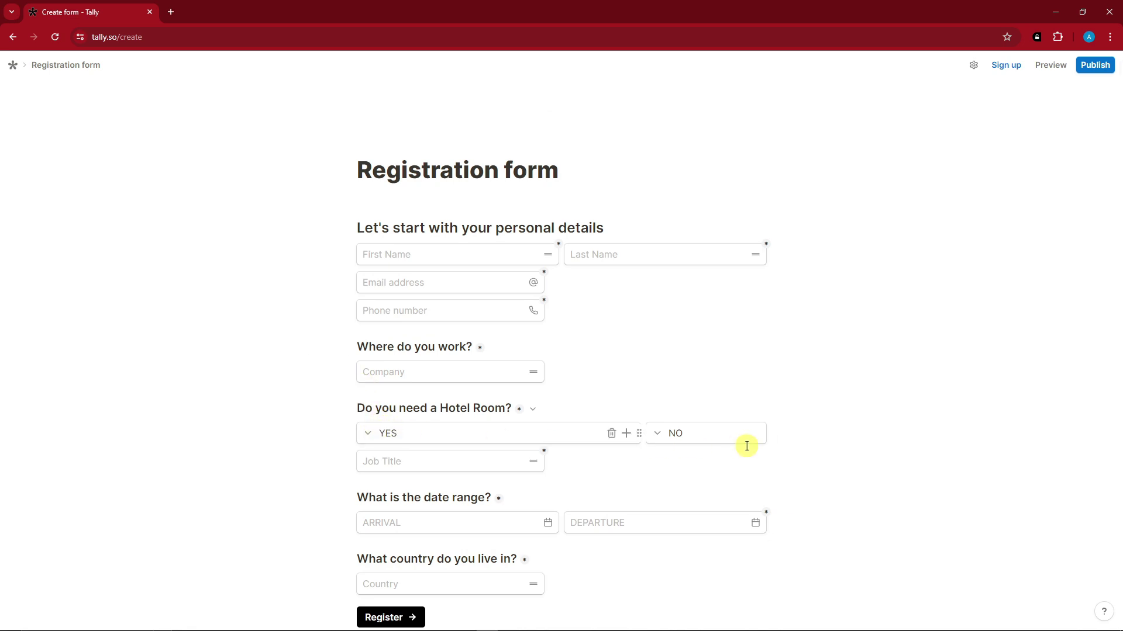
pyautogui.scroll(-1, 707, 459)
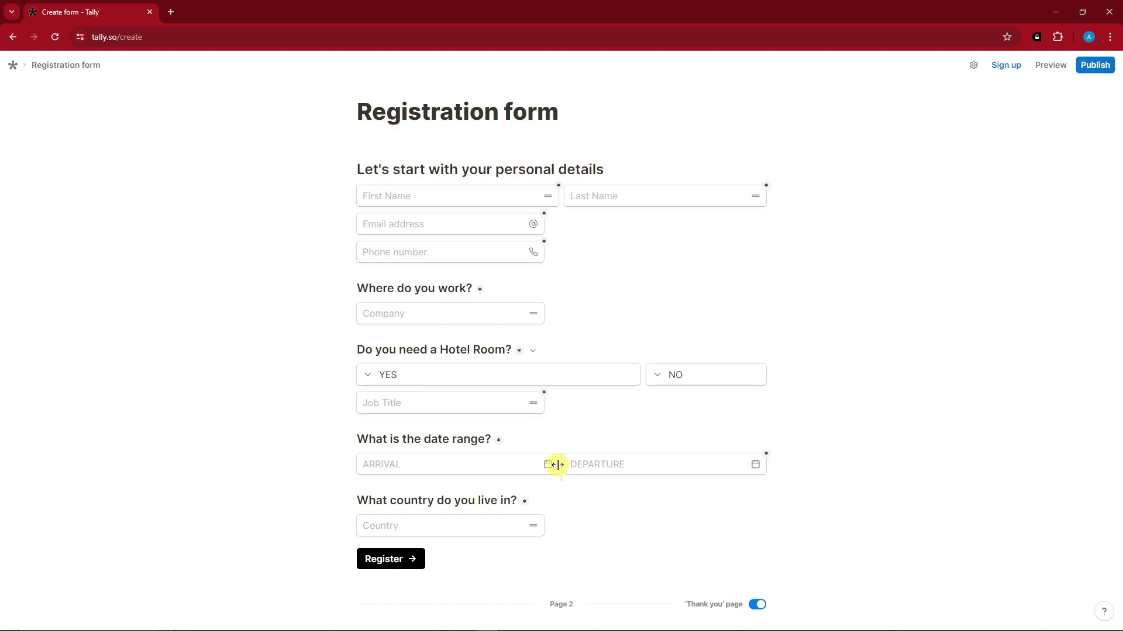
pyautogui.moveTo(358, 368)
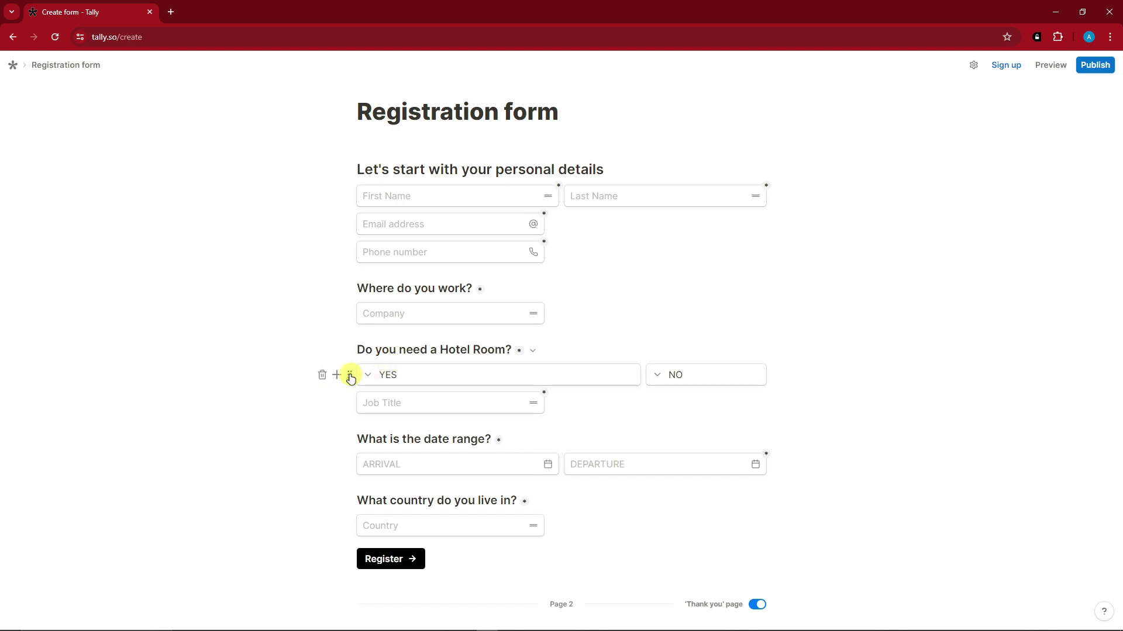
pyautogui.click(350, 375)
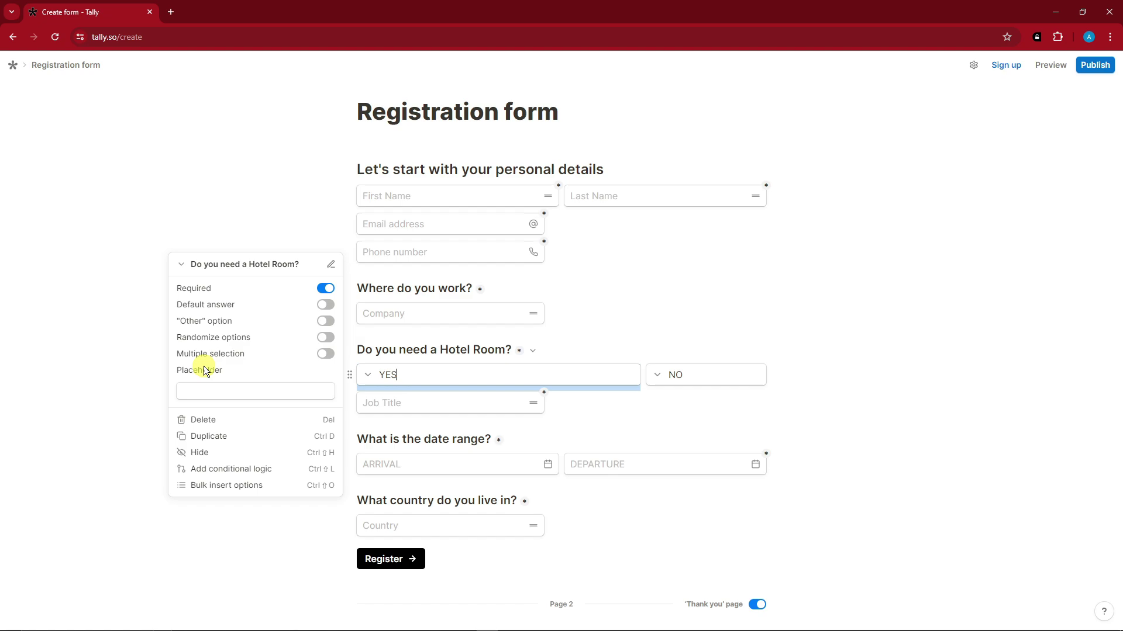
pyautogui.click(237, 472)
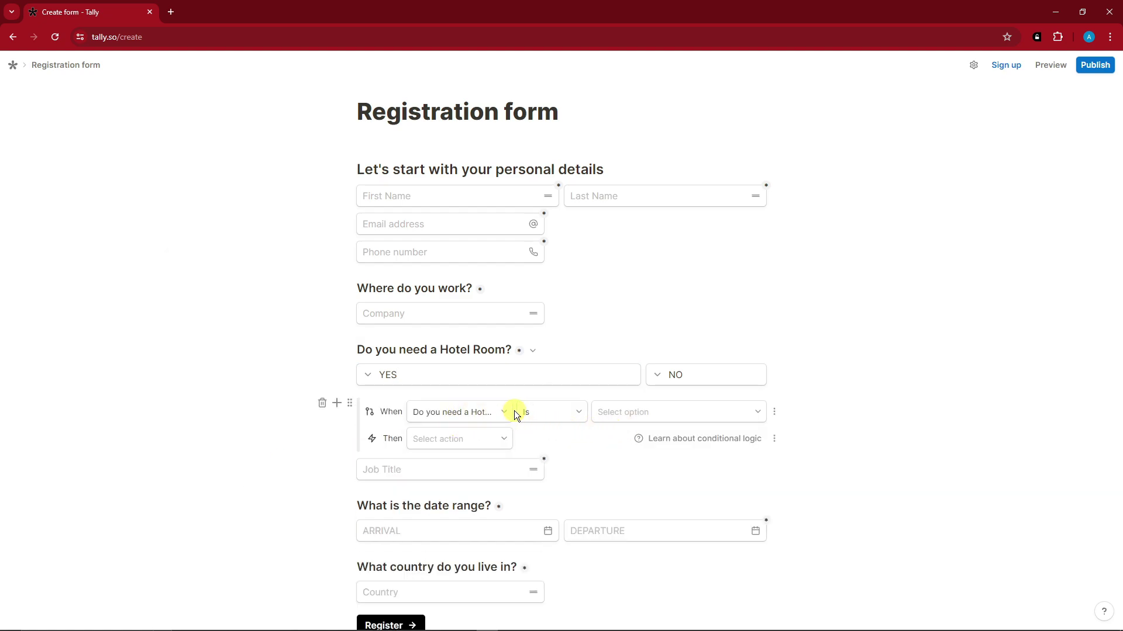
pyautogui.click(577, 412)
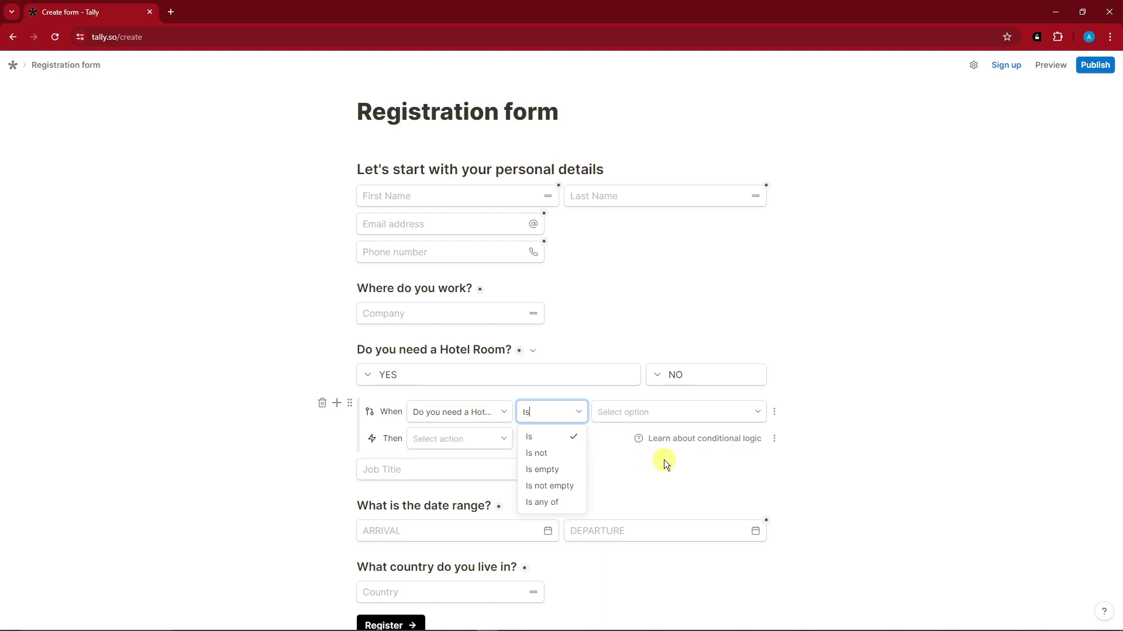
pyautogui.click(667, 419)
pyautogui.click(666, 417)
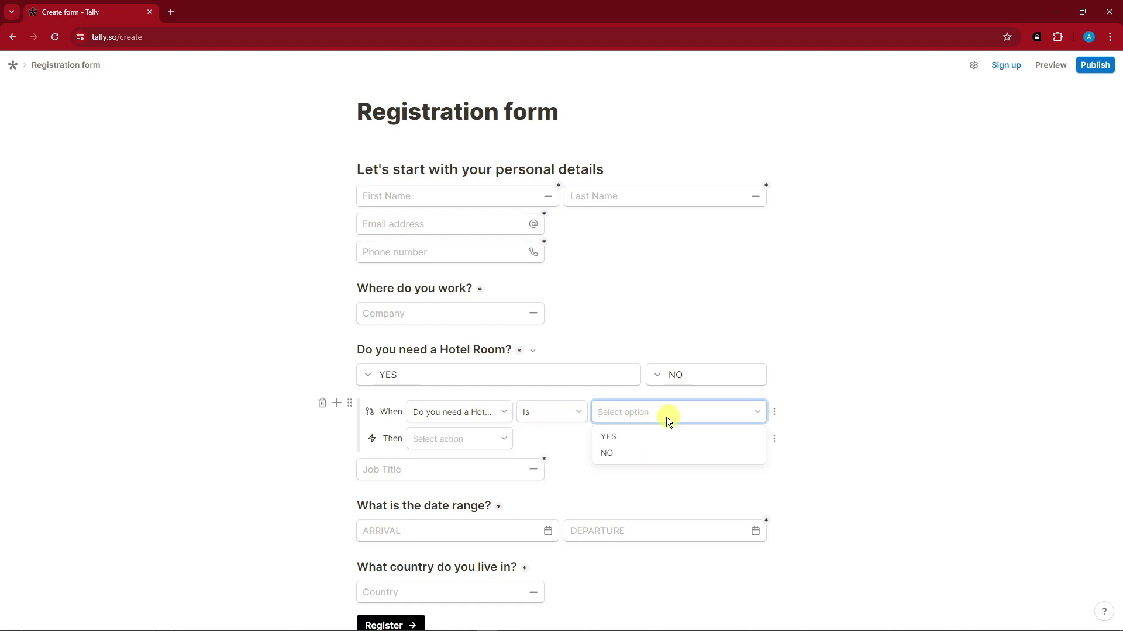
pyautogui.click(608, 453)
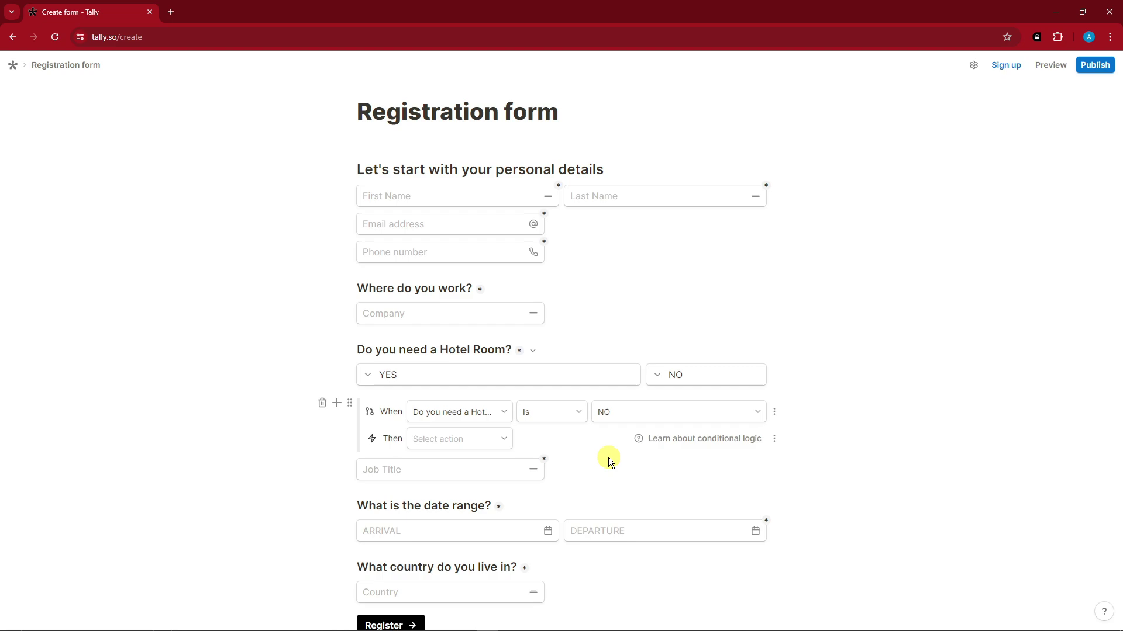
# Step: Set the rule's action to Hide blocks for "What is the date range?", ARRIVAL and DEPARTURE
pyautogui.click(490, 451)
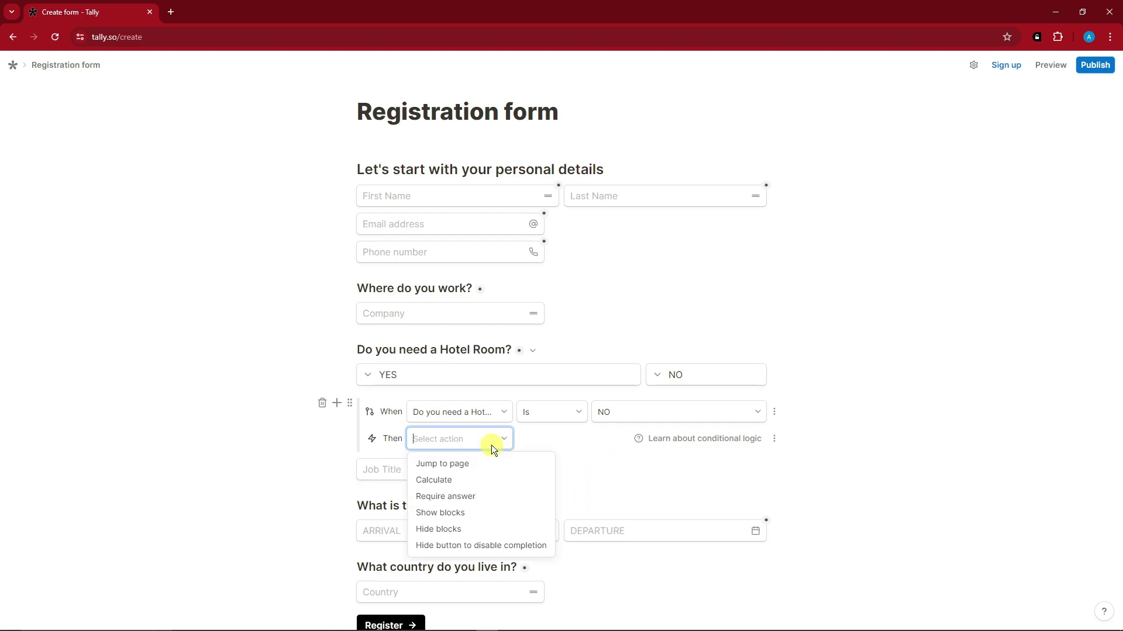
pyautogui.click(450, 534)
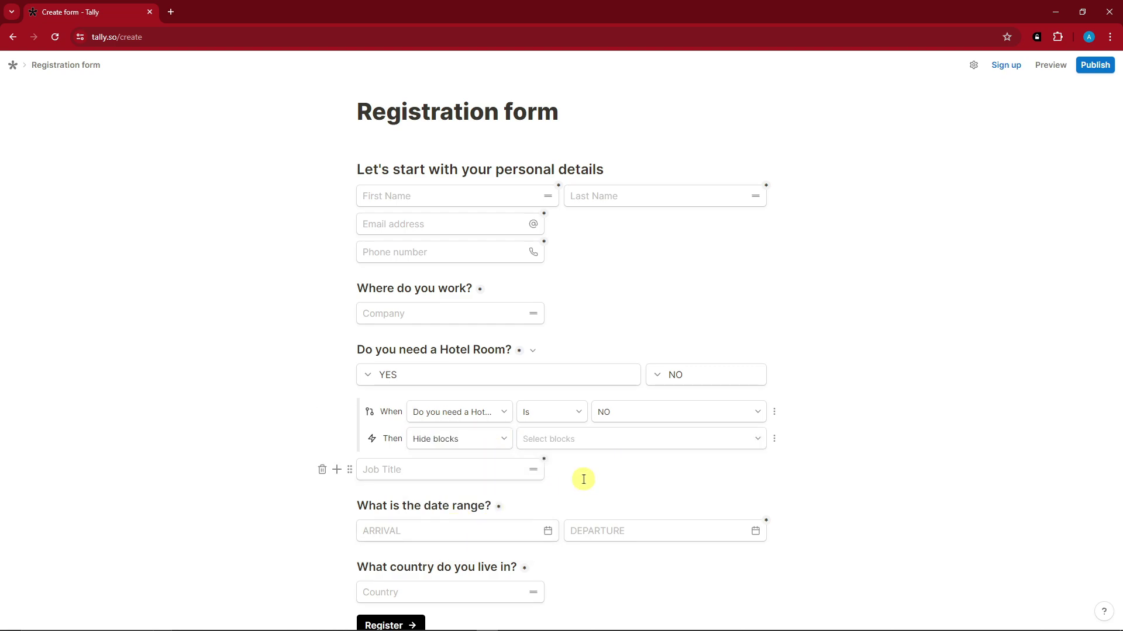
pyautogui.click(715, 440)
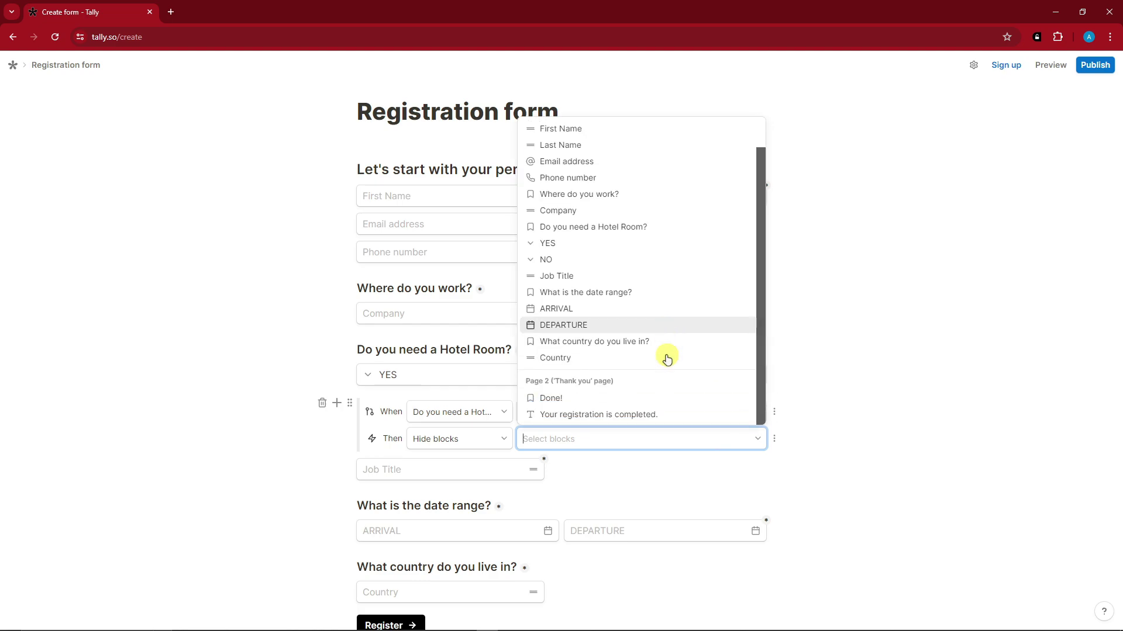
pyautogui.click(610, 293)
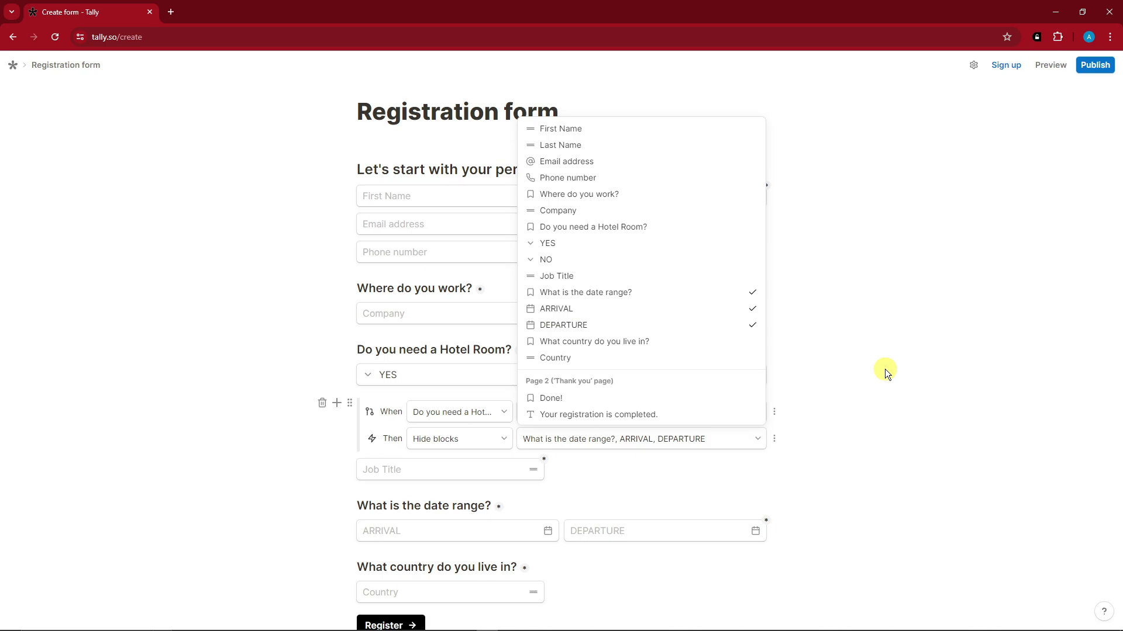
pyautogui.click(885, 370)
# Step: Preview the form and answer the hotel room question with YES
pyautogui.scroll(-3, 807, 380)
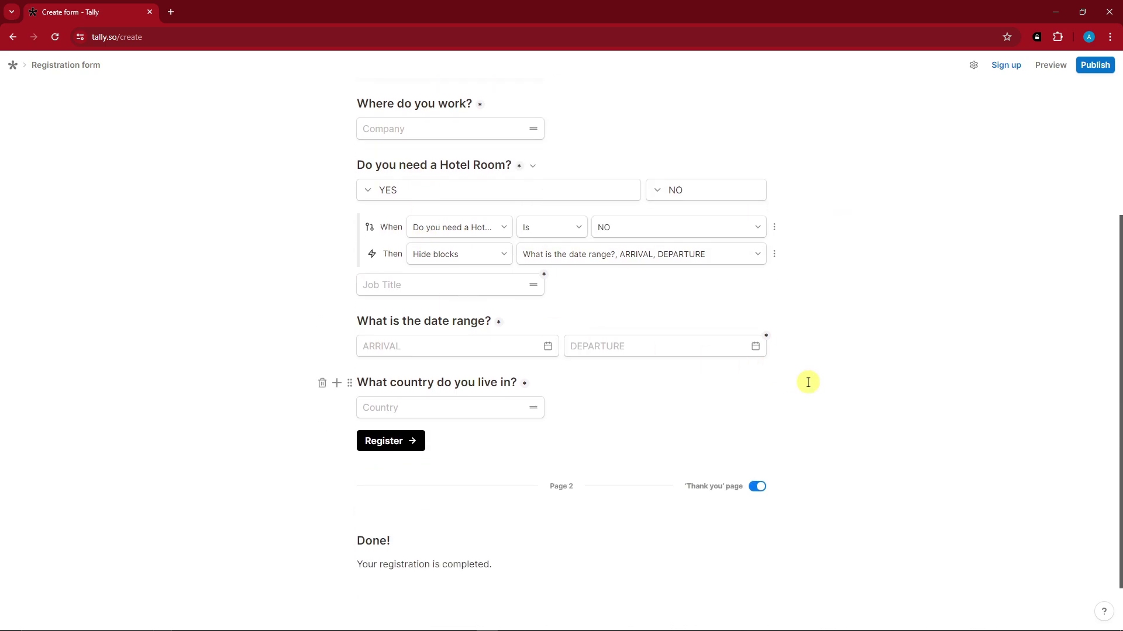
pyautogui.scroll(4, 843, 350)
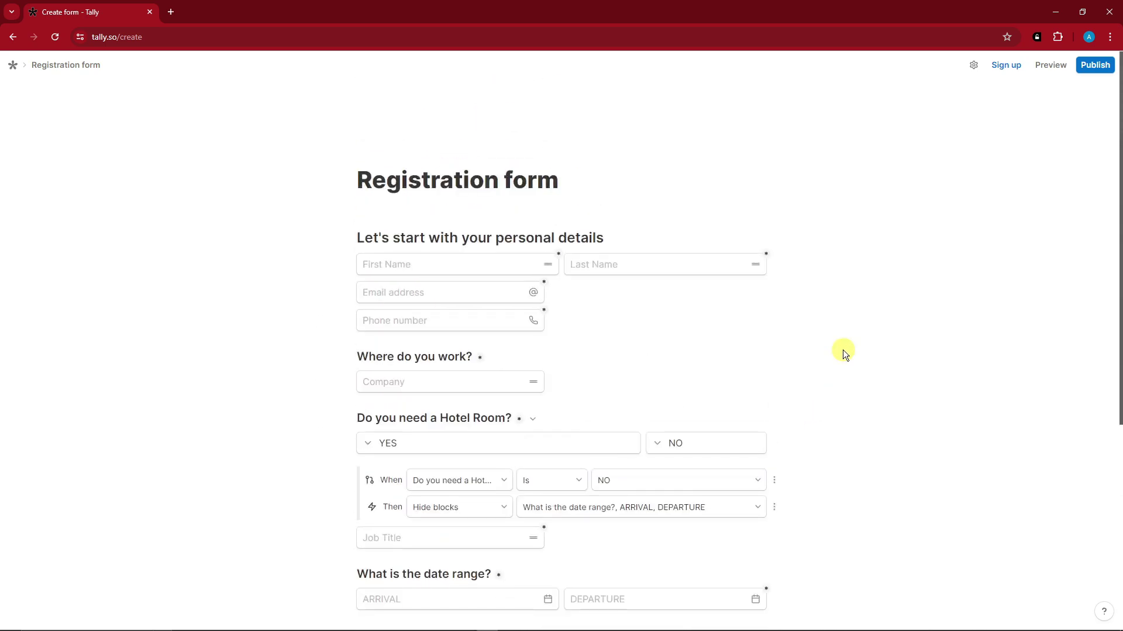
pyautogui.click(1047, 65)
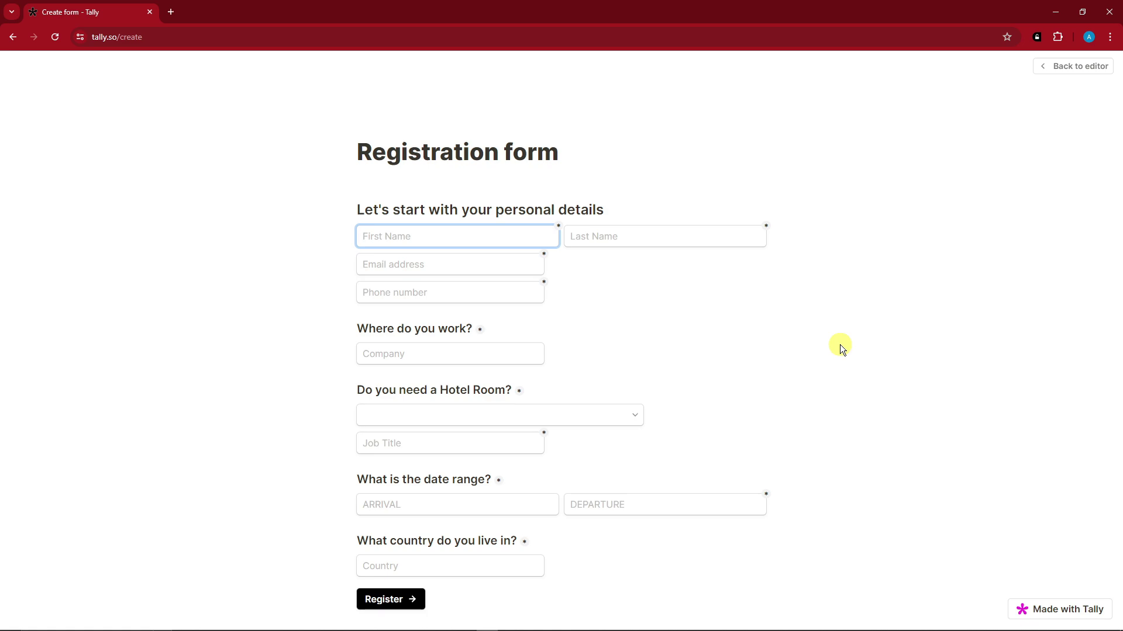
pyautogui.click(605, 421)
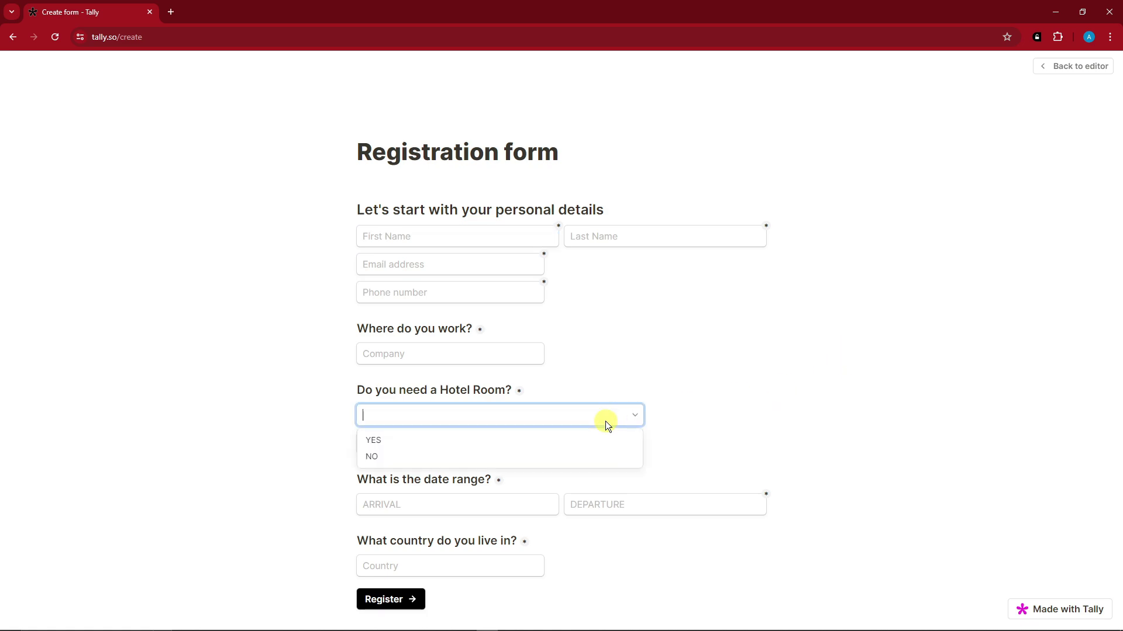
pyautogui.click(606, 419)
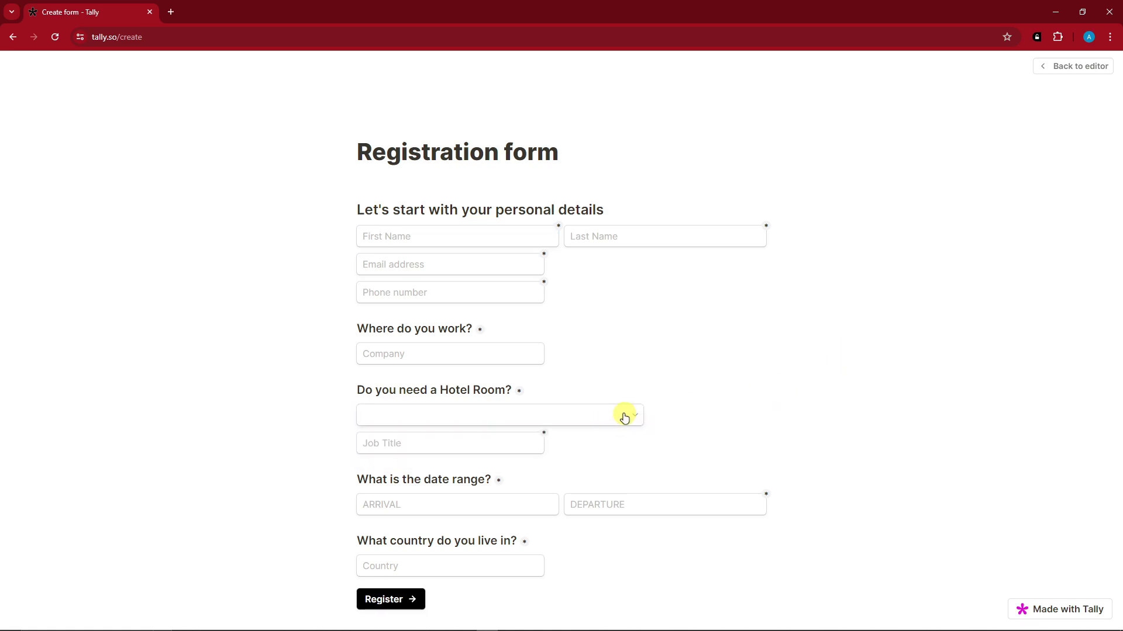
pyautogui.click(576, 409)
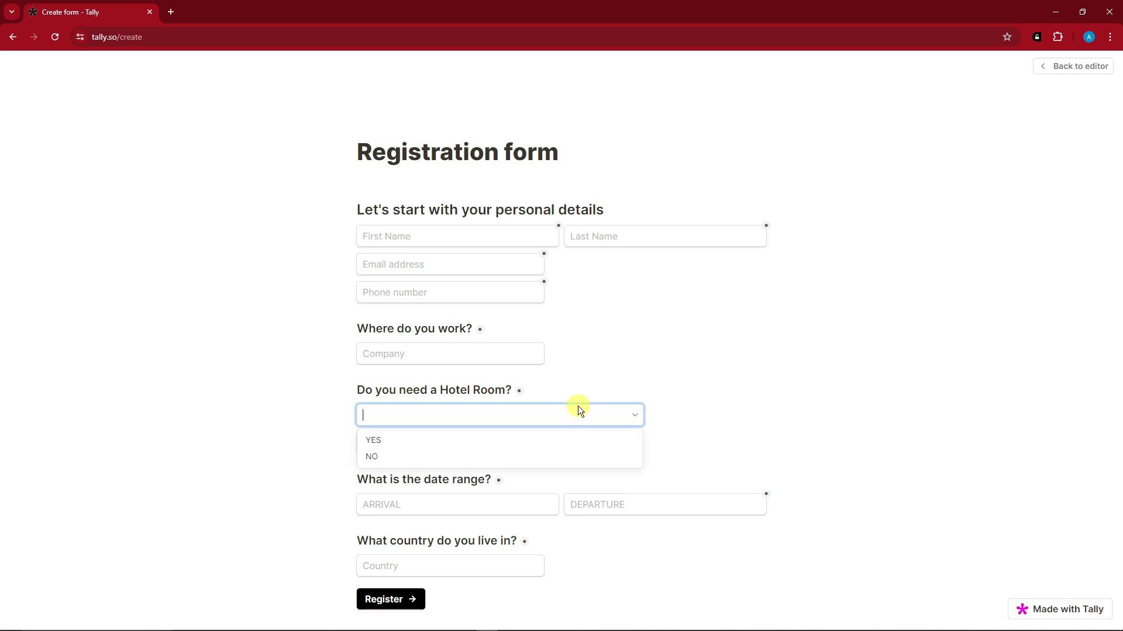
pyautogui.click(377, 441)
# Step: Change the previewed hotel room answer to NO to test the hiding rule, and return to the form editor
pyautogui.click(472, 417)
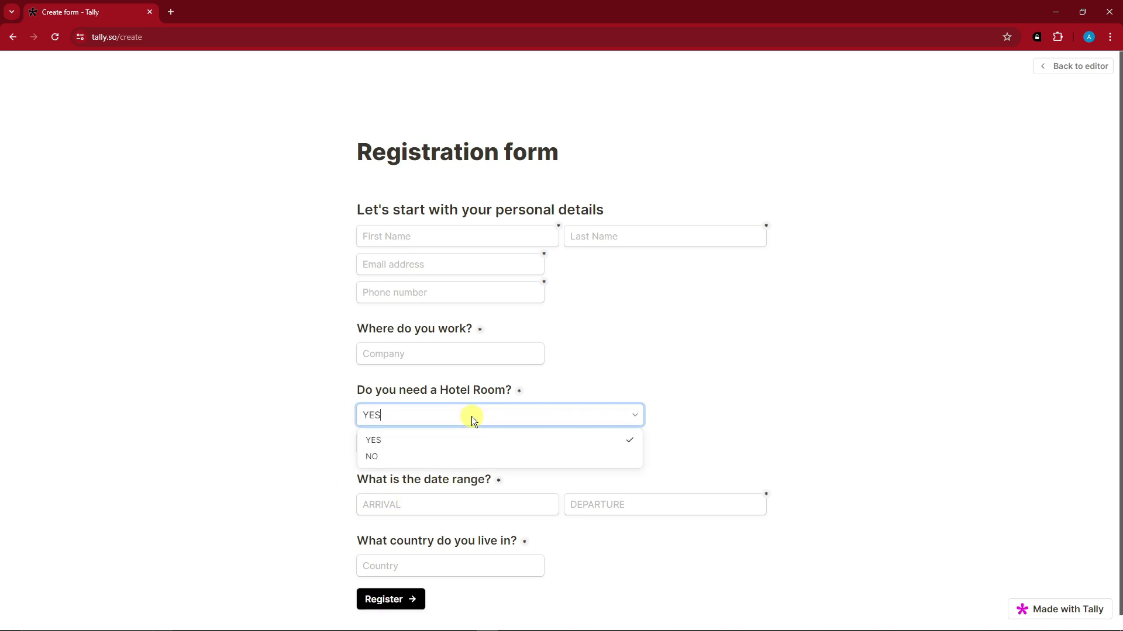
pyautogui.click(375, 455)
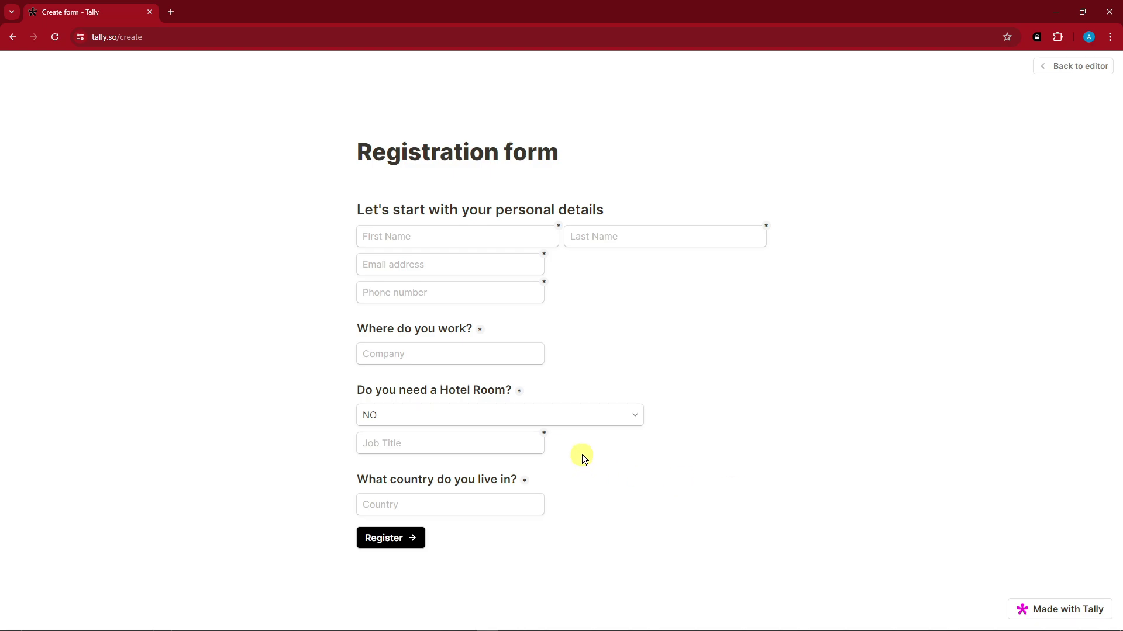
pyautogui.click(625, 417)
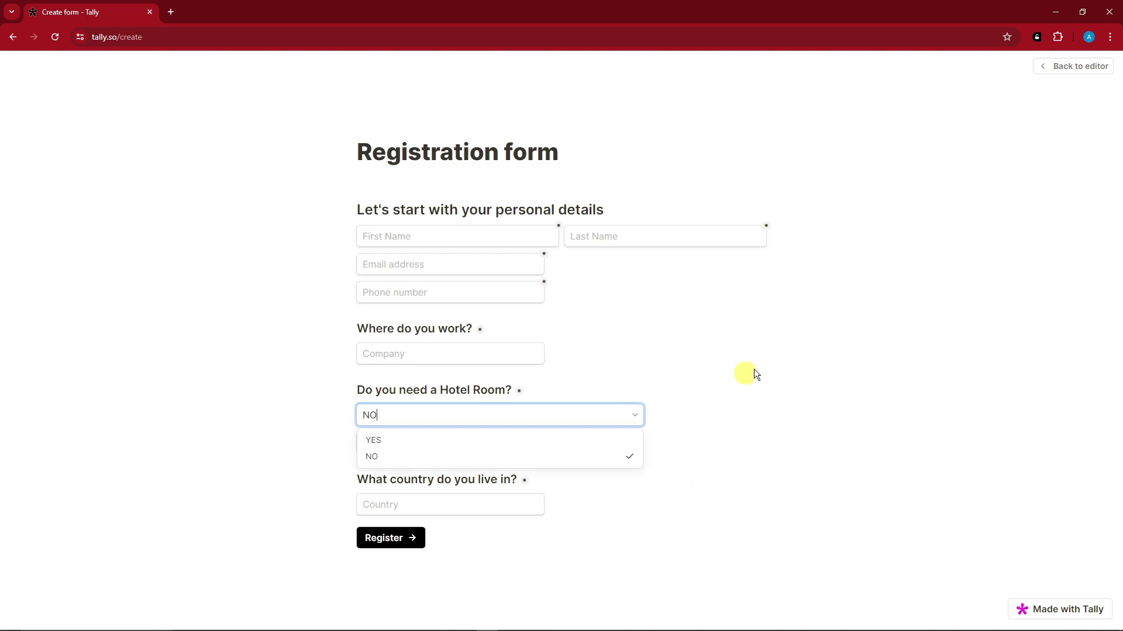
pyautogui.click(1083, 69)
pyautogui.click(1082, 70)
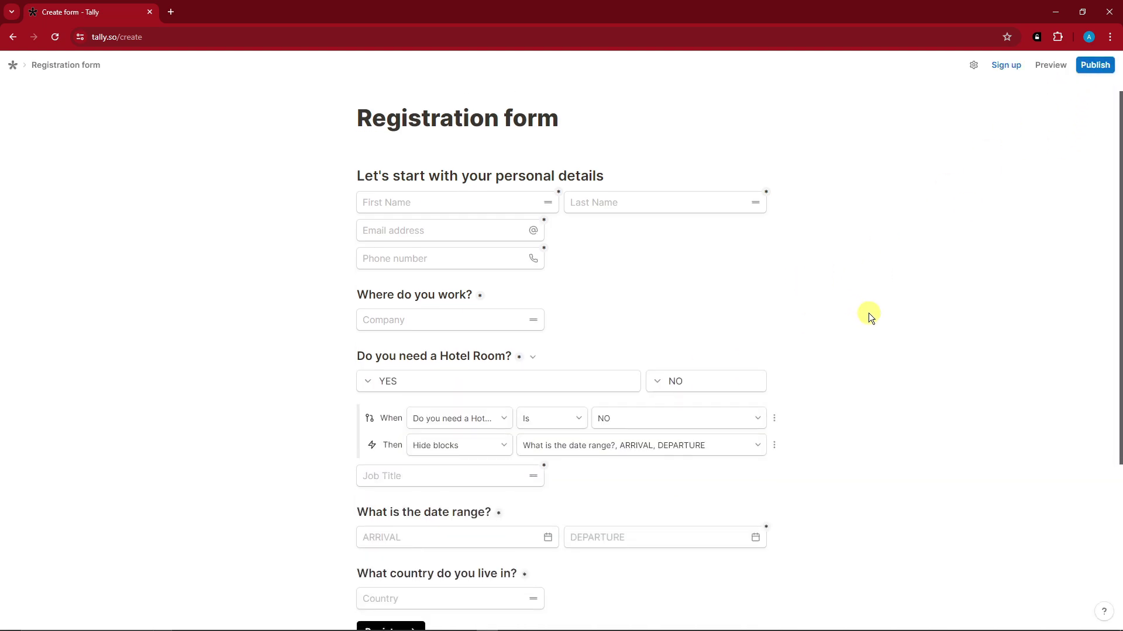
# Step: Insert a Heading 2 block below the Country field and give it the text PAYMENT
pyautogui.scroll(-4, 870, 316)
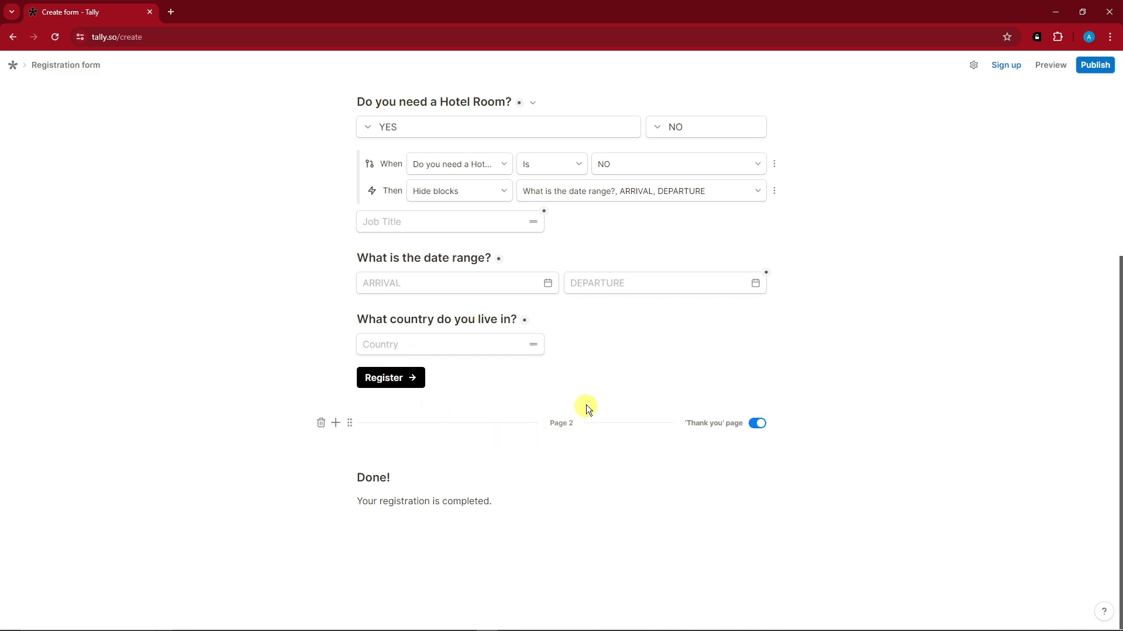
pyautogui.scroll(4, 432, 362)
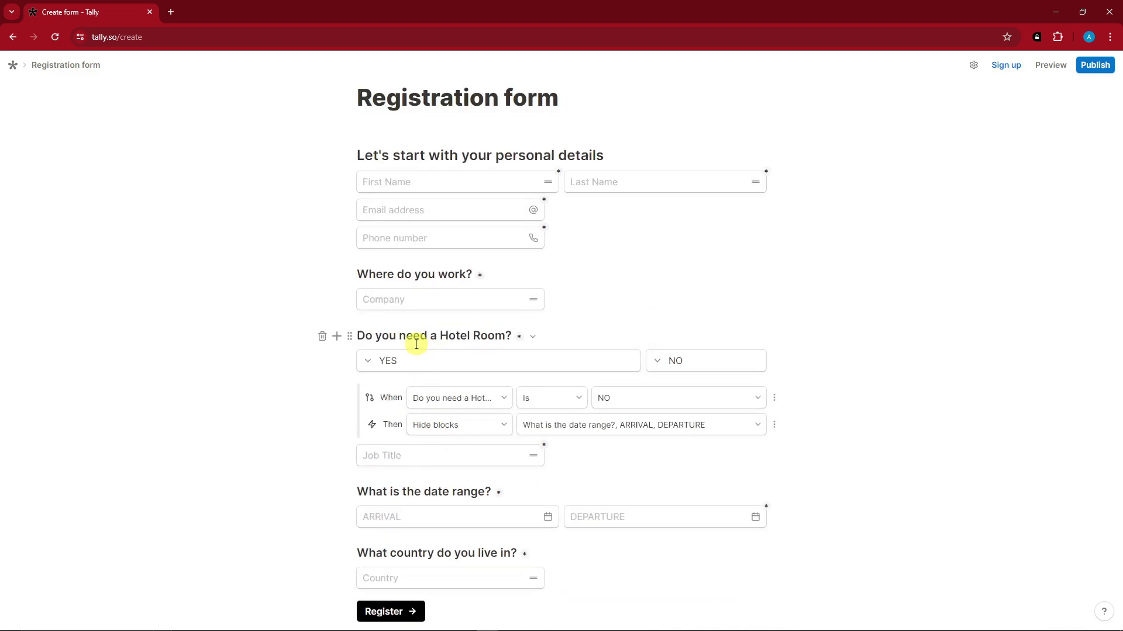
pyautogui.scroll(-4, 822, 374)
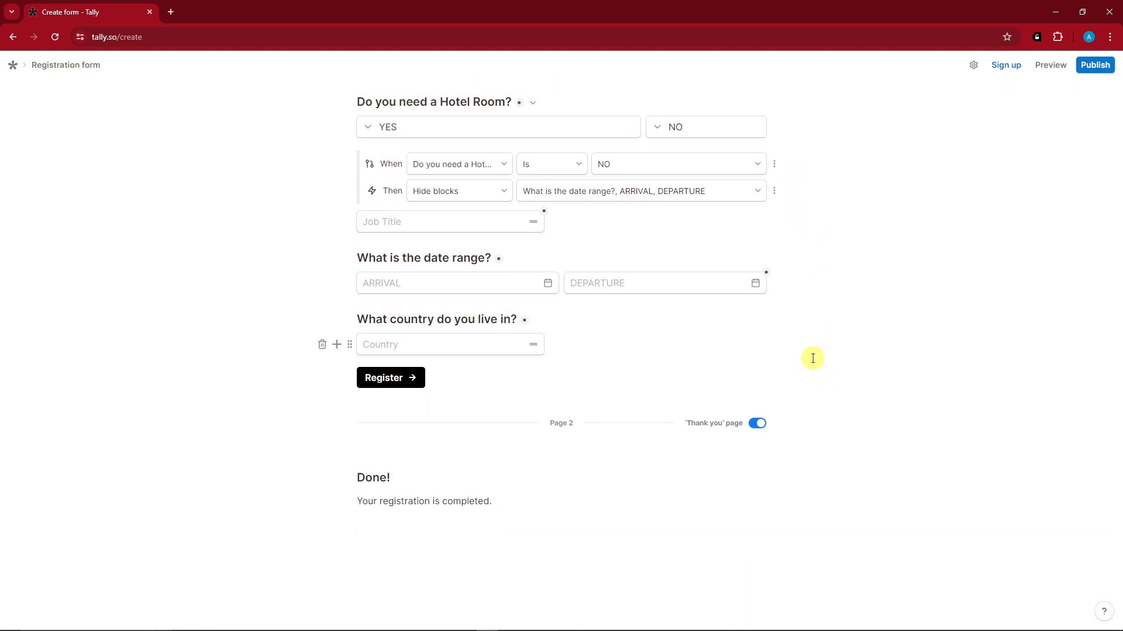
pyautogui.click(337, 345)
pyautogui.scroll(-5, 453, 351)
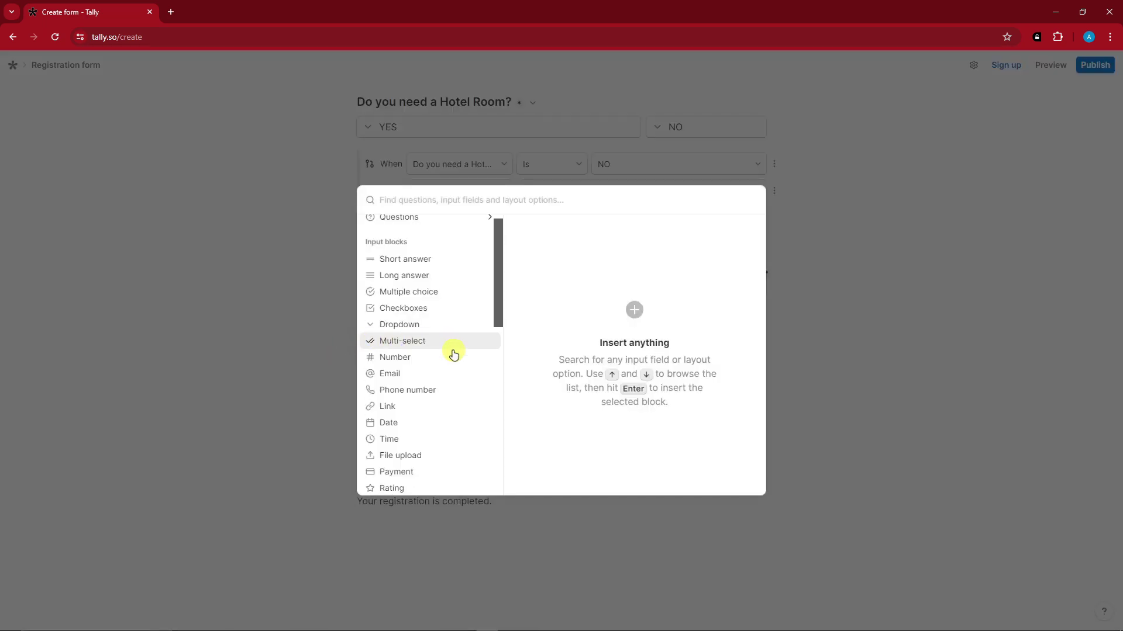
pyautogui.scroll(4, 432, 403)
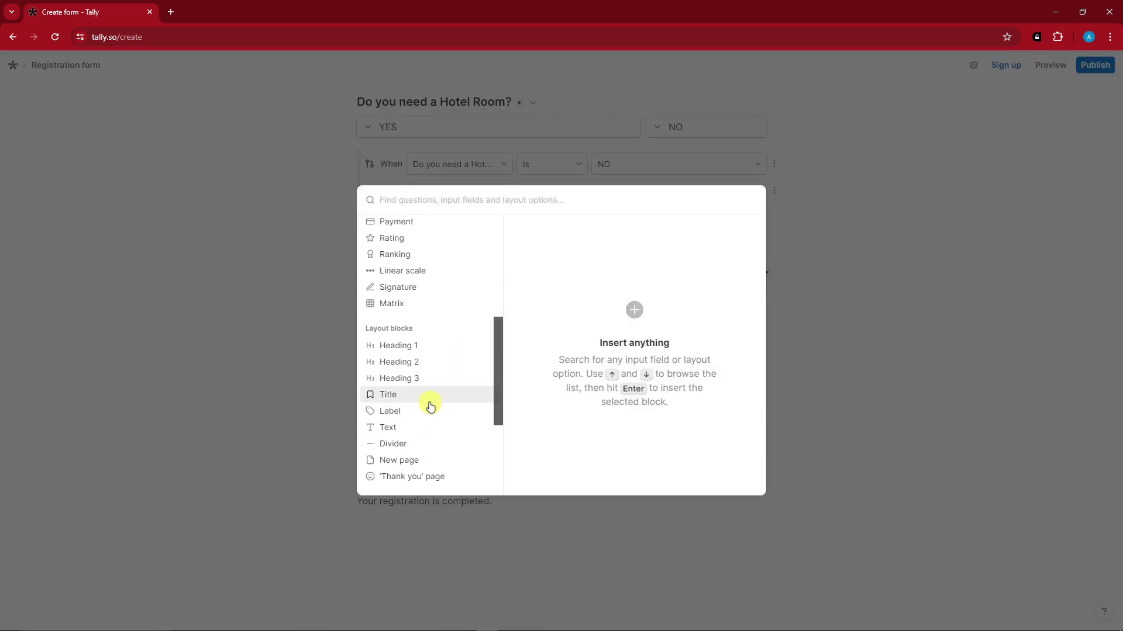
pyautogui.click(414, 421)
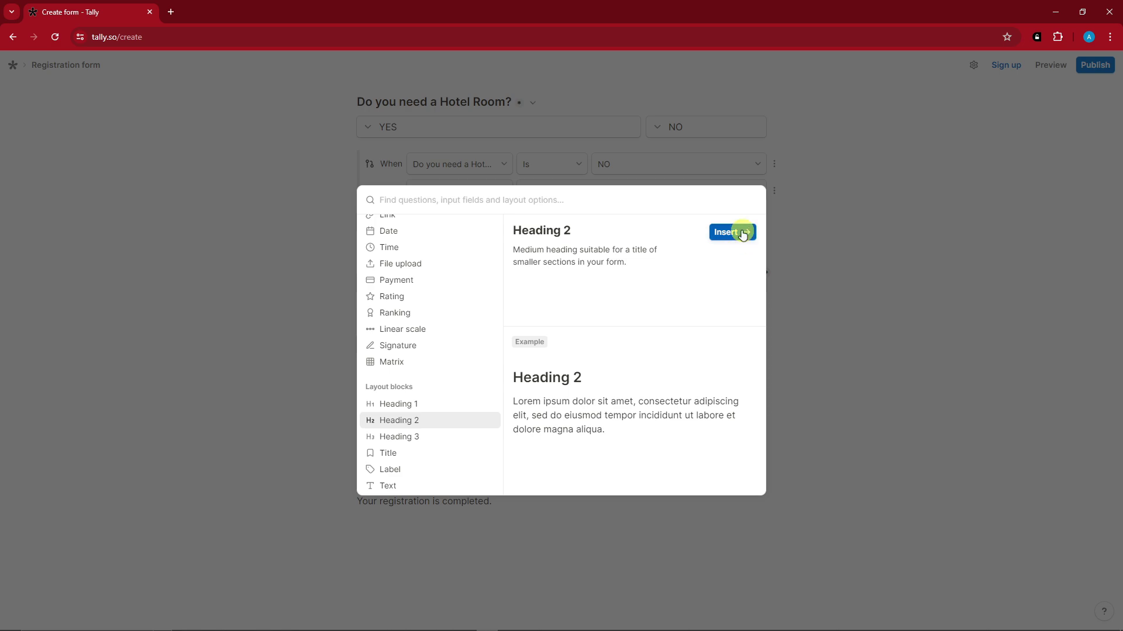
pyautogui.click(732, 233)
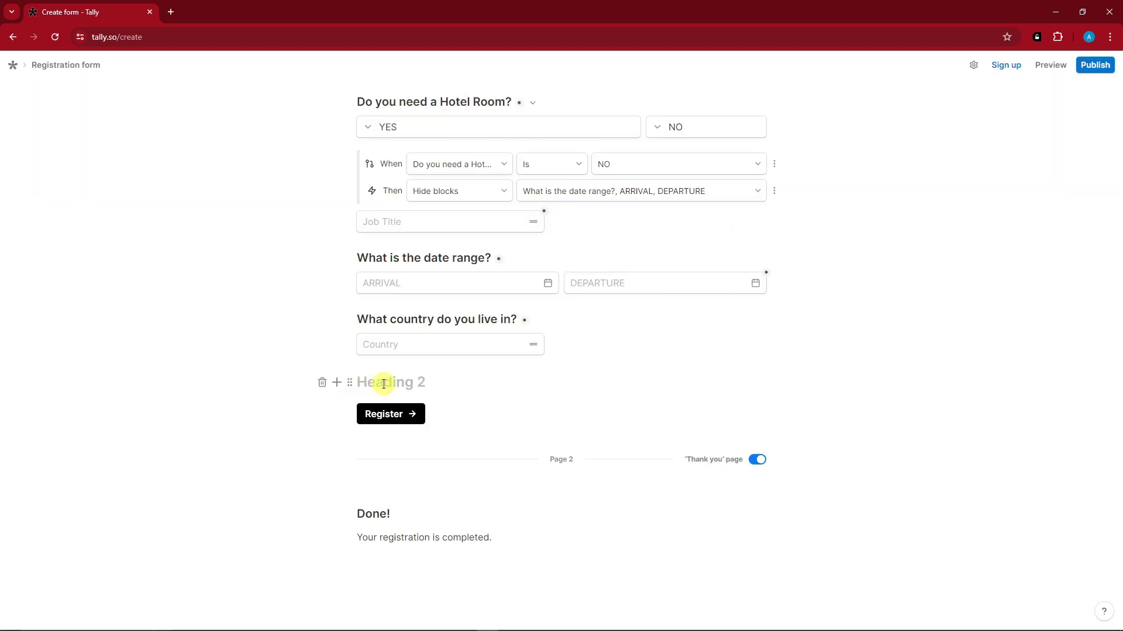
pyautogui.write('PAYMENT')
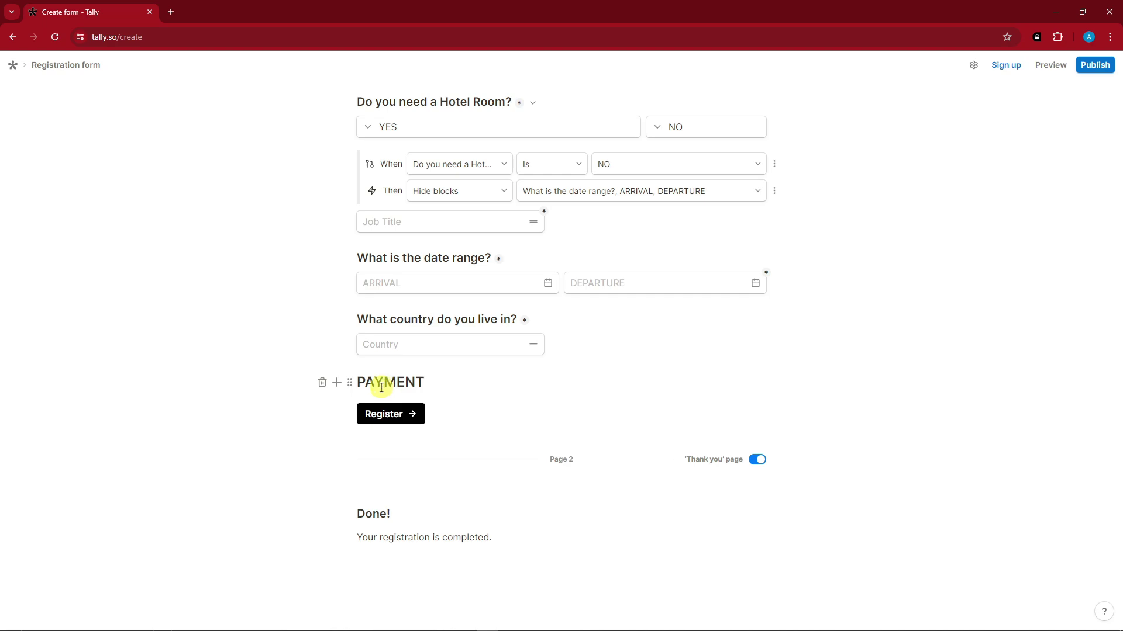
# Step: Insert a Payment block below the PAYMENT heading and review its price, currency and Stripe connection options
pyautogui.click(336, 382)
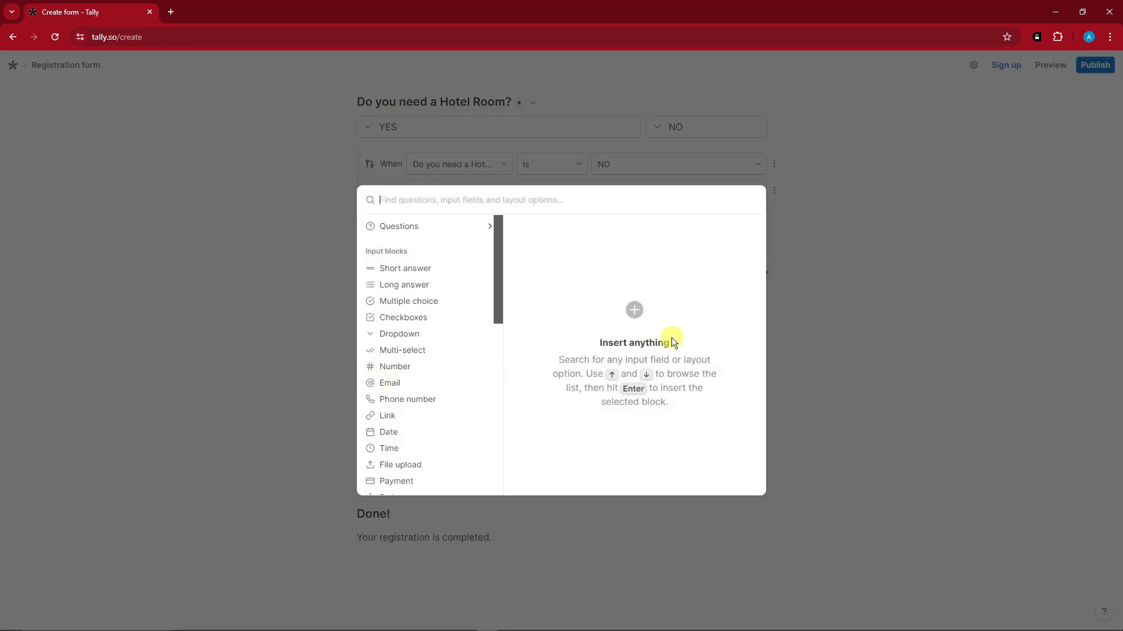
pyautogui.scroll(-3, 419, 353)
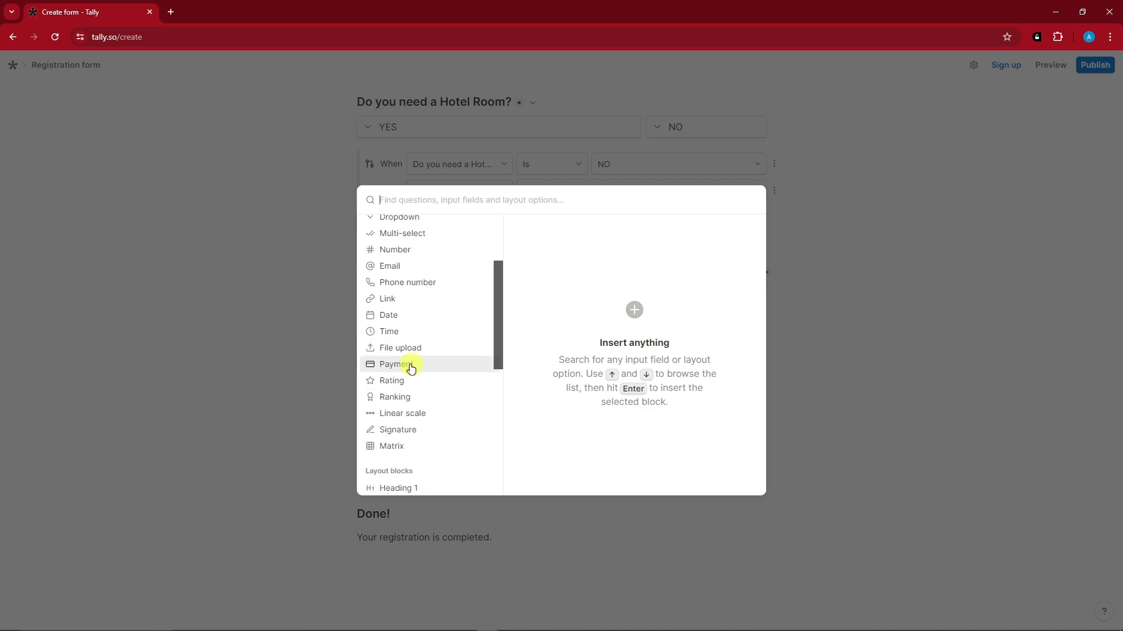
pyautogui.moveTo(409, 365)
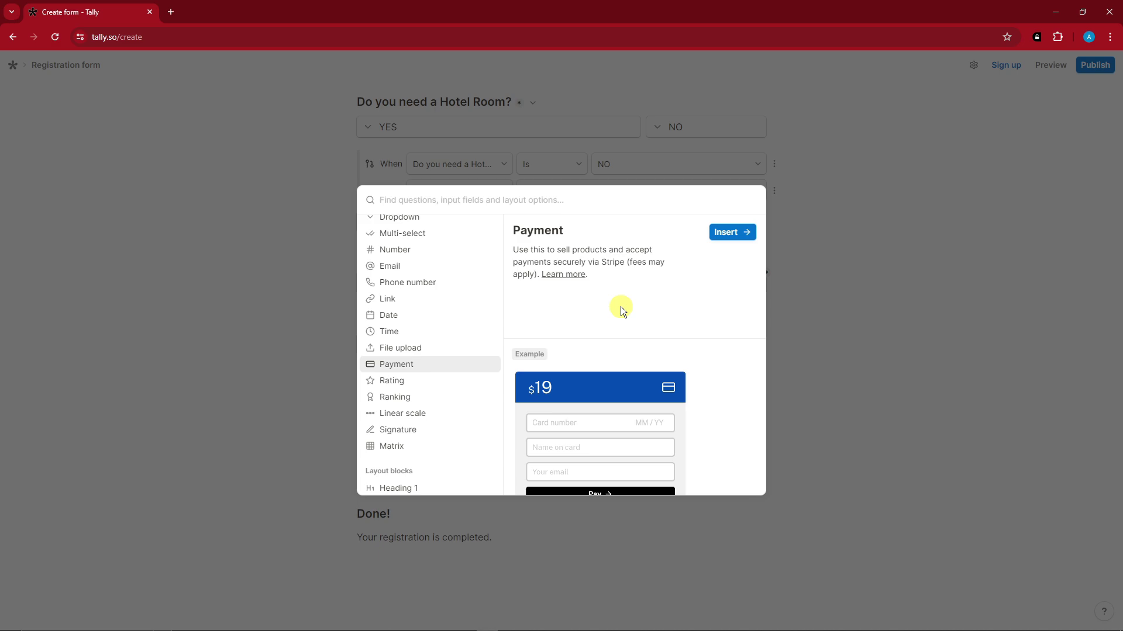
pyautogui.click(731, 232)
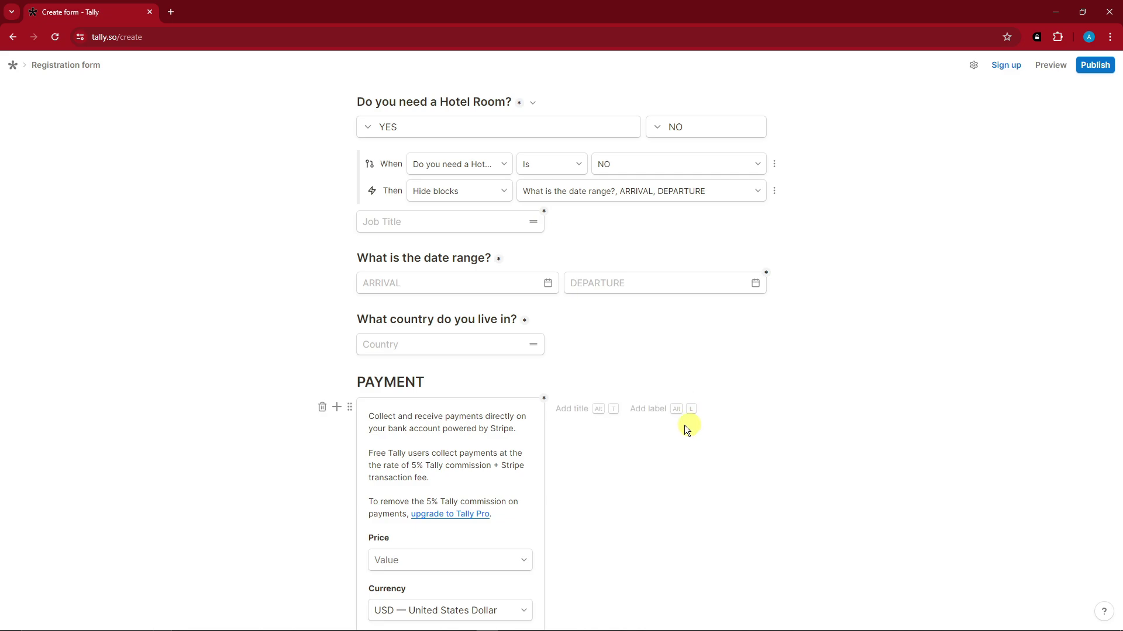
pyautogui.scroll(-2, 493, 353)
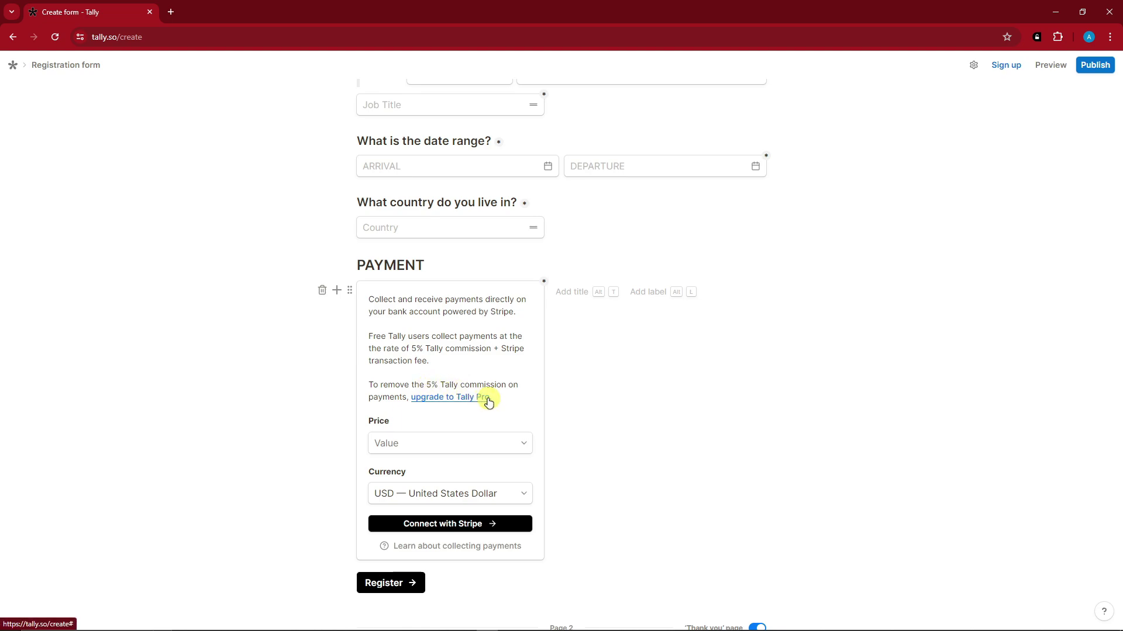
pyautogui.scroll(-3, 501, 458)
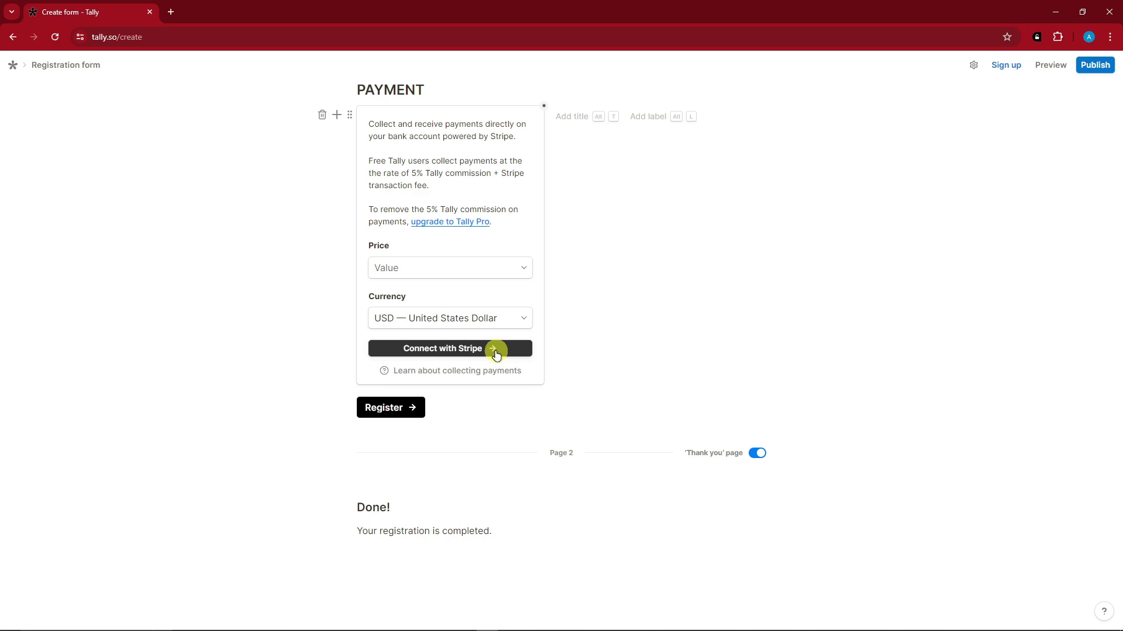
pyautogui.scroll(1, 495, 353)
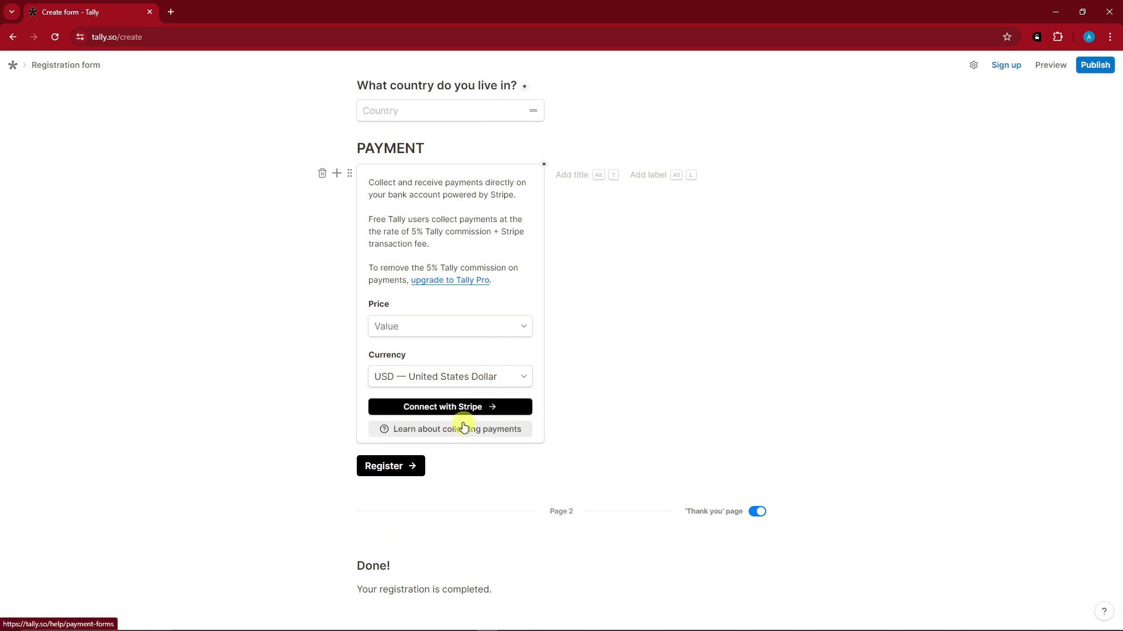
# Step: Add a cover to the form above the Registration form title
pyautogui.scroll(3, 463, 427)
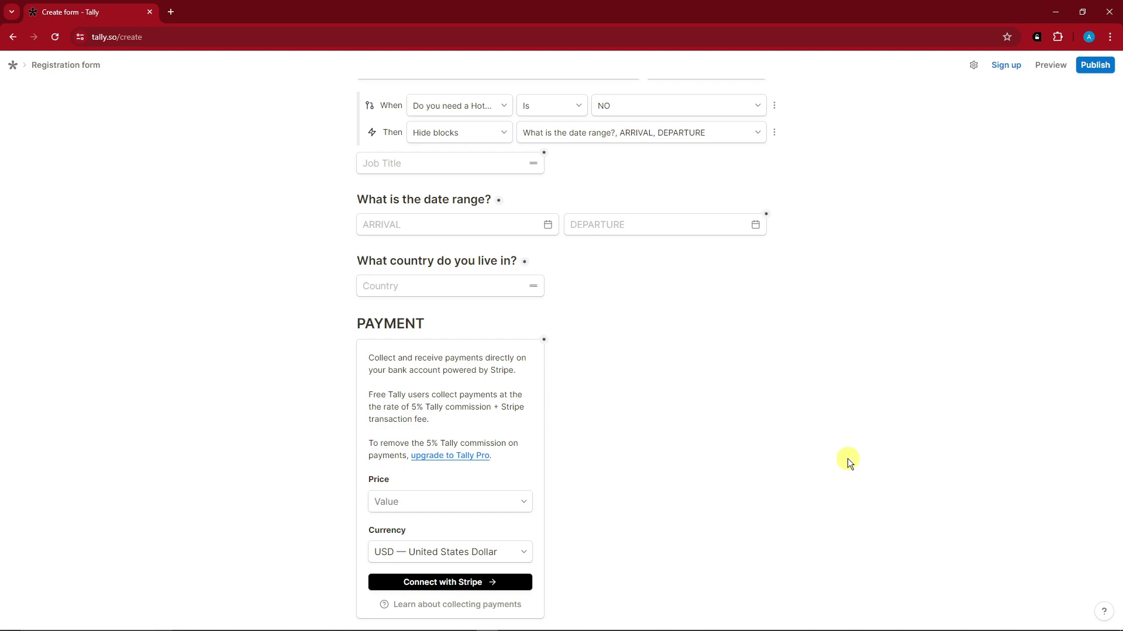
pyautogui.scroll(6, 848, 458)
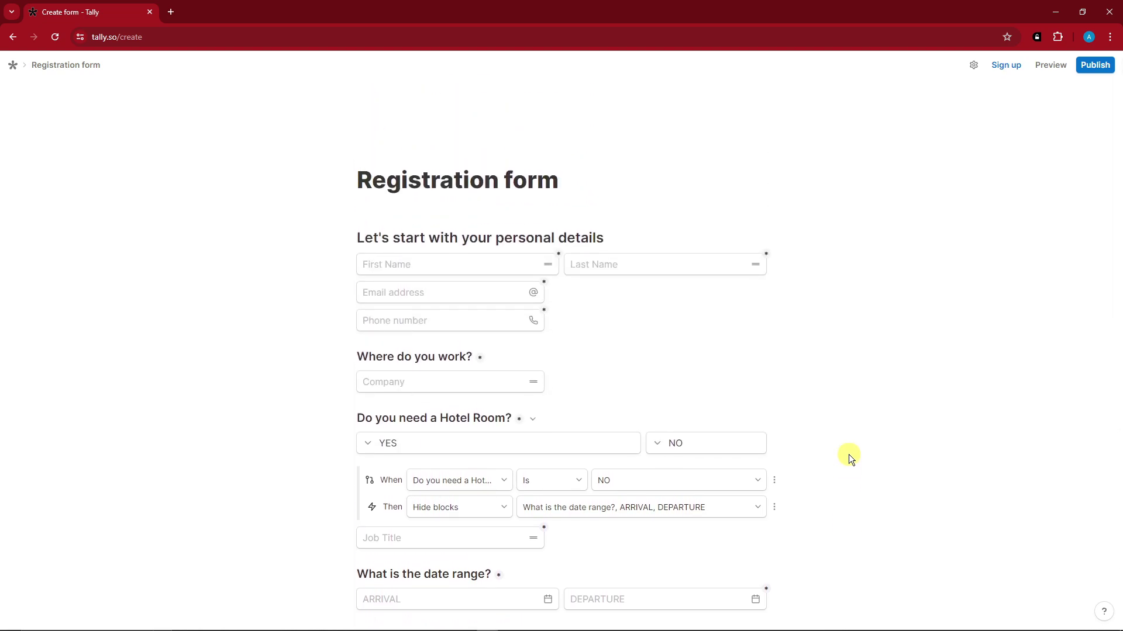
pyautogui.moveTo(427, 145)
pyautogui.click(458, 158)
# Step: Look through the upload, link and Unsplash cover sources, and set the cover to a solid indigo color
pyautogui.click(1007, 212)
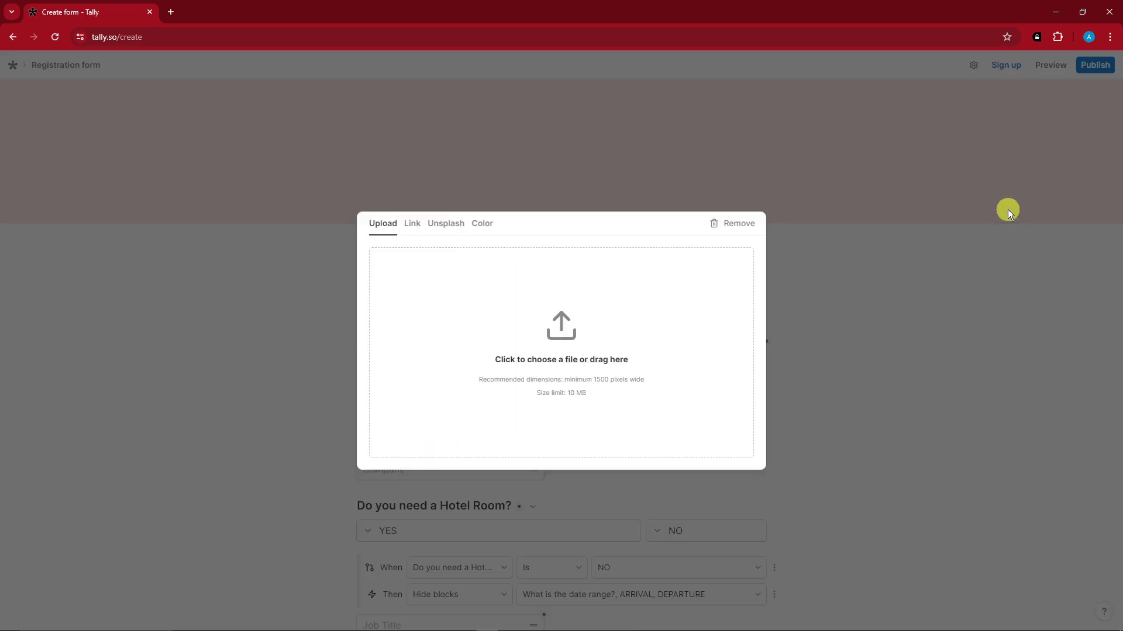
pyautogui.click(561, 304)
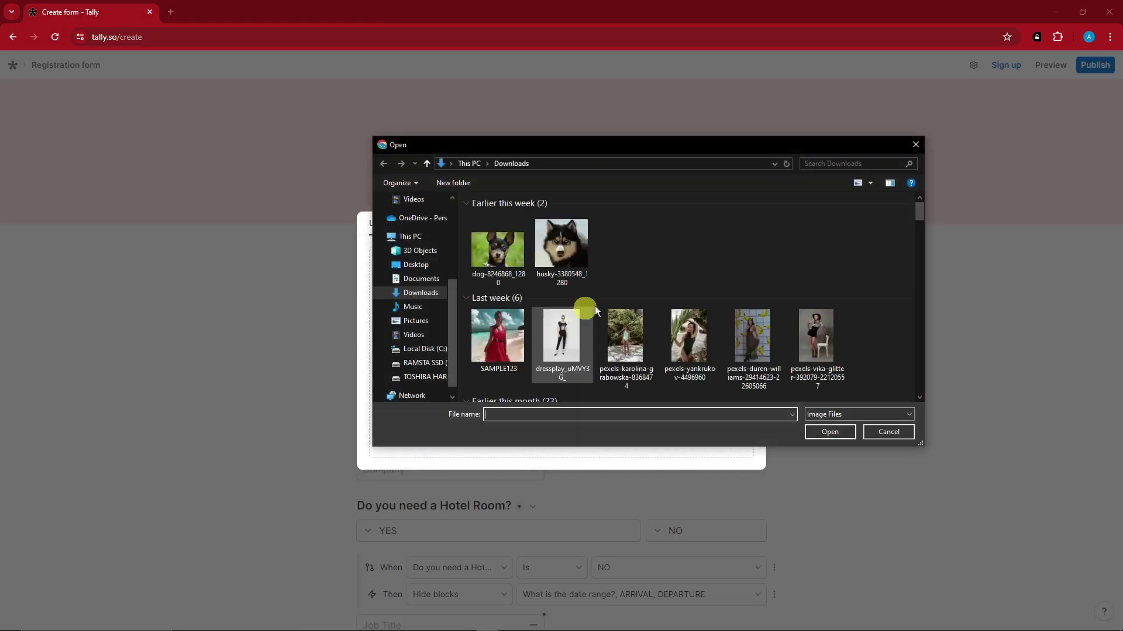
pyautogui.click(916, 147)
pyautogui.click(411, 223)
pyautogui.click(446, 223)
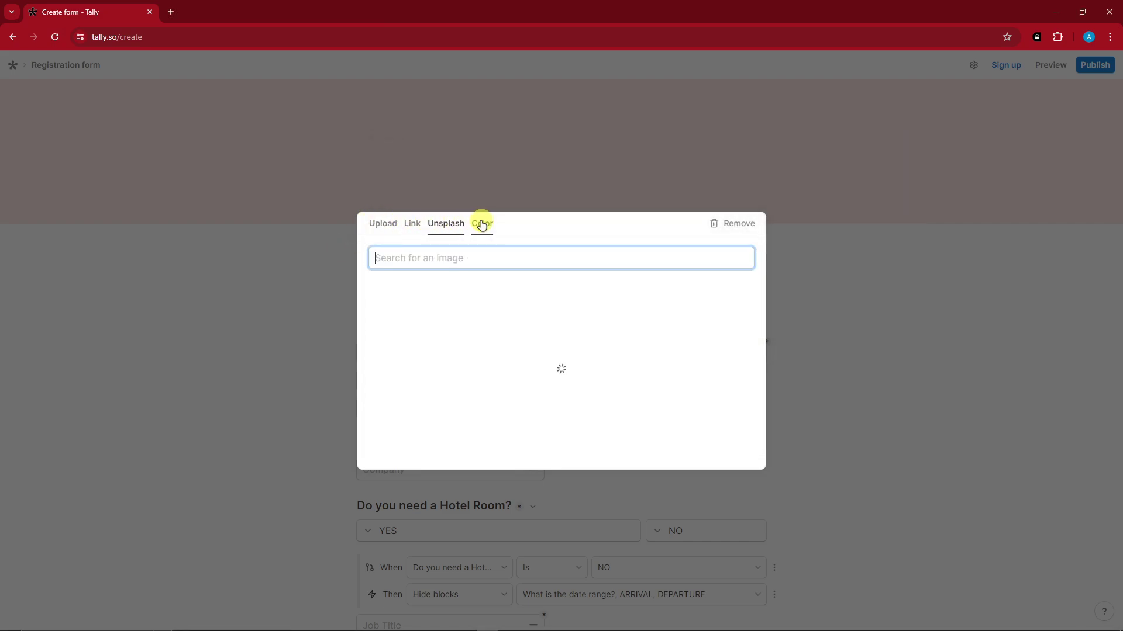
pyautogui.click(481, 224)
pyautogui.click(476, 258)
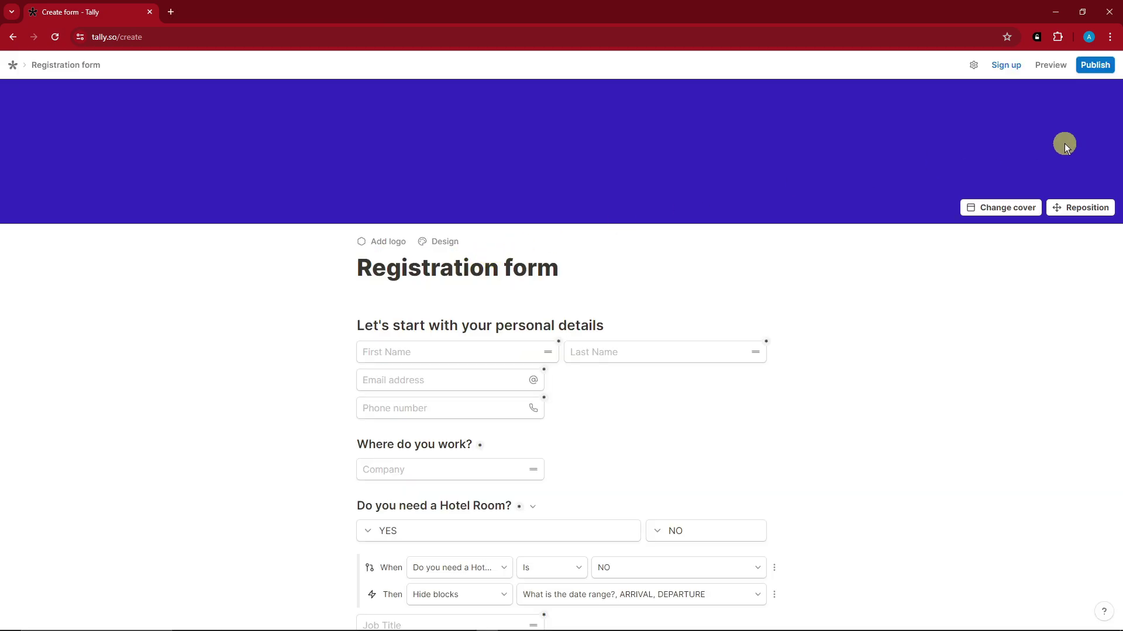
# Step: Replace the cover with the image gradient-web-banner-template-for-corporate-business-vector from the Desktop folder
pyautogui.click(1001, 208)
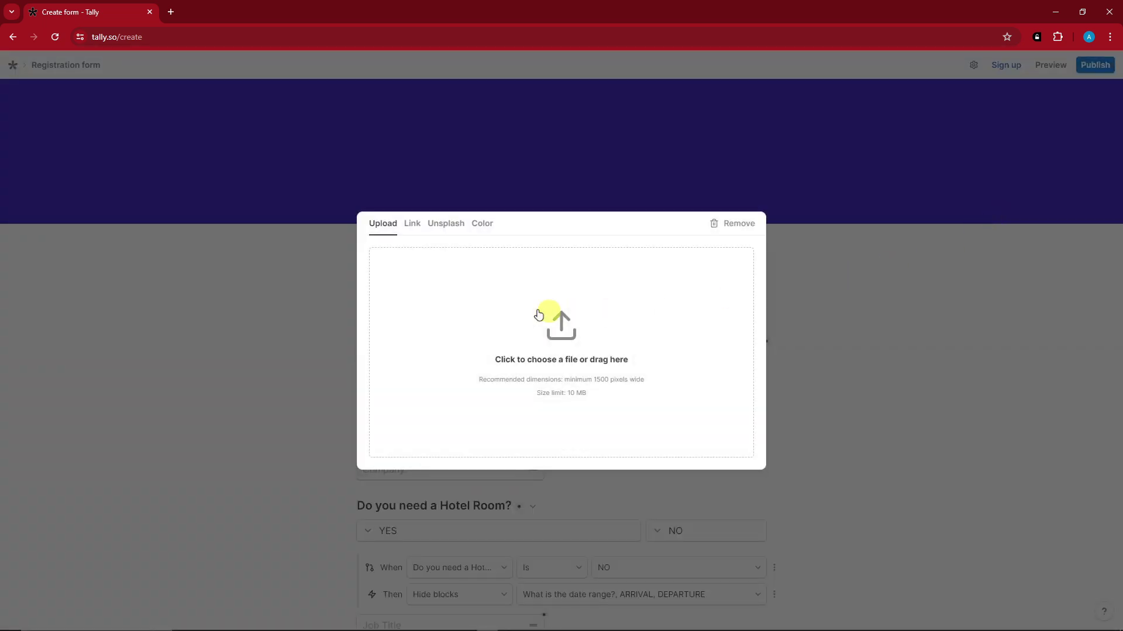
pyautogui.click(638, 334)
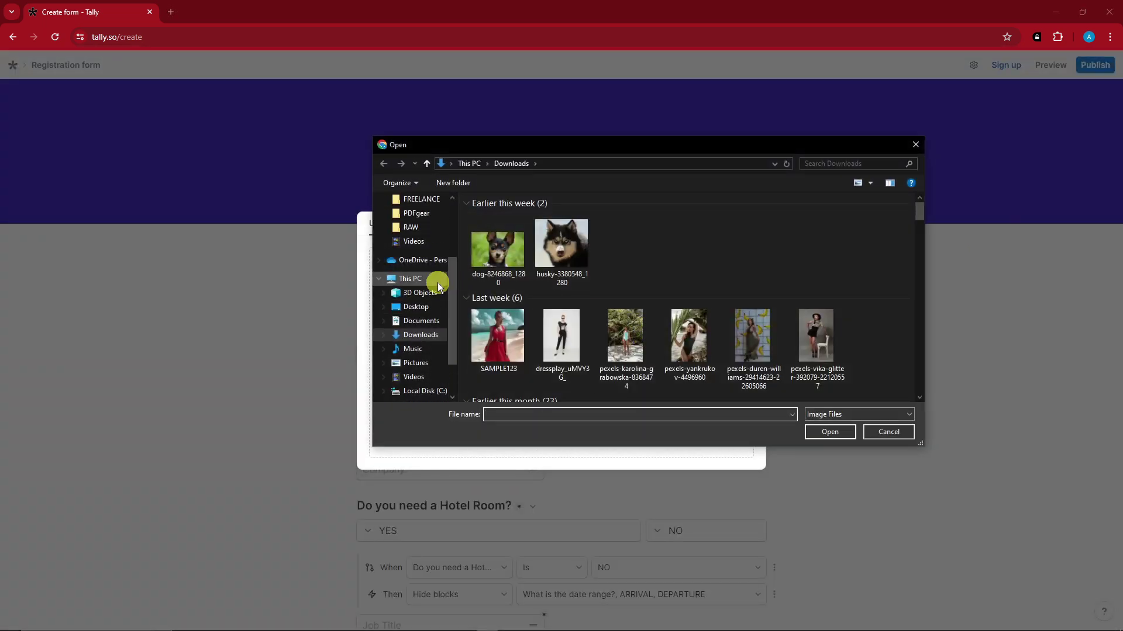
pyautogui.scroll(3, 432, 281)
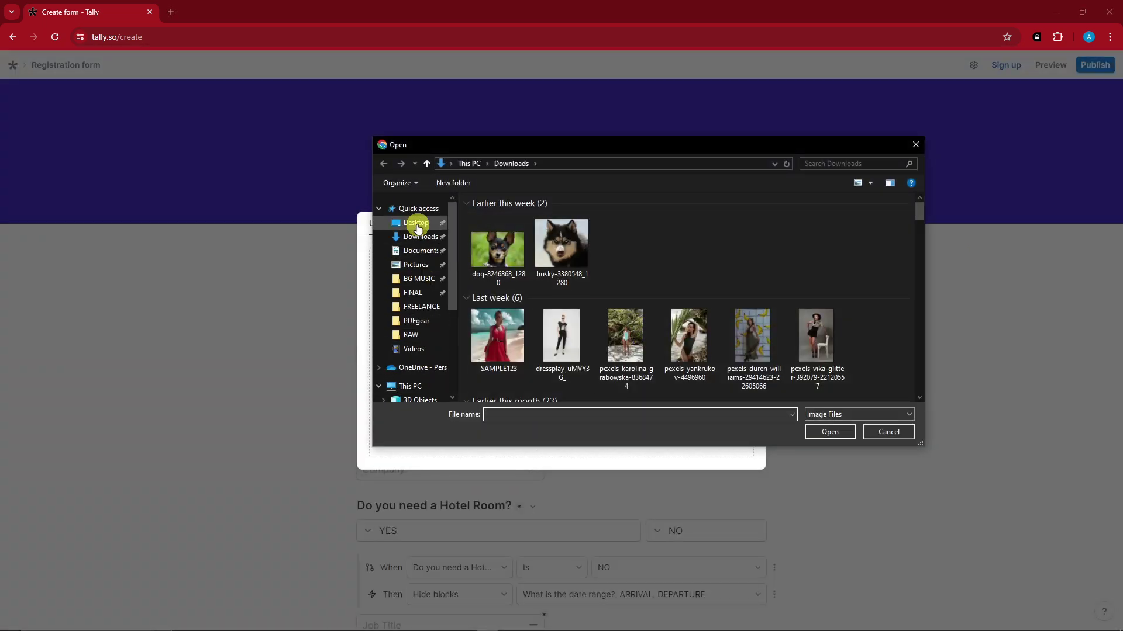
pyautogui.click(417, 229)
pyautogui.doubleClick(588, 331)
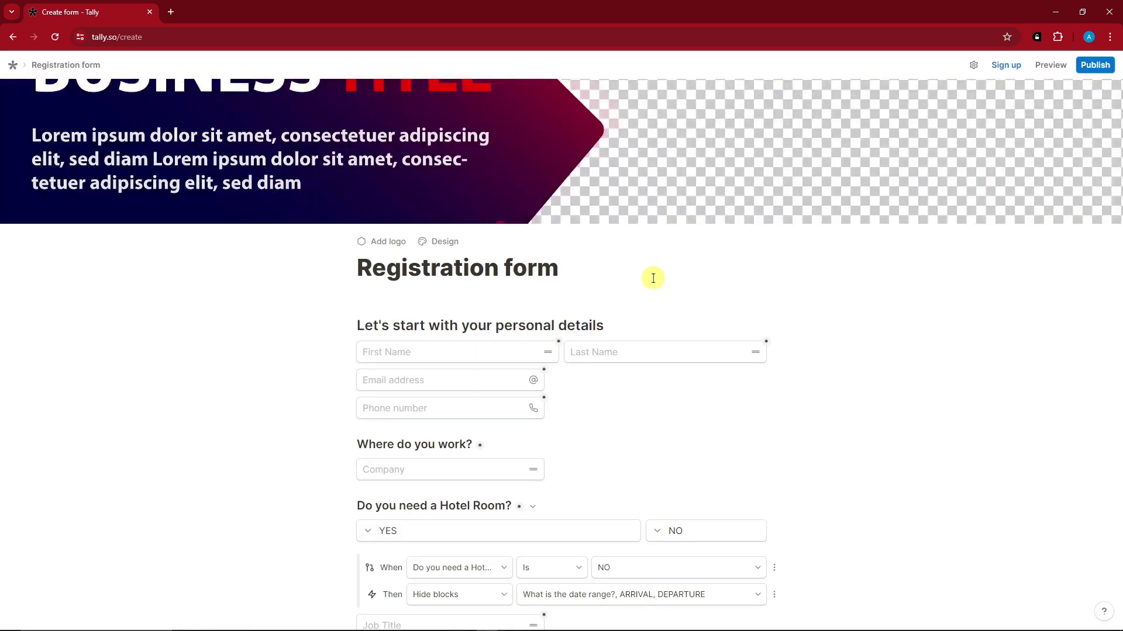
# Step: Reposition the cover image downward to show COMPANY NAME and BUSINESS TITLE, and save the position
pyautogui.click(1088, 206)
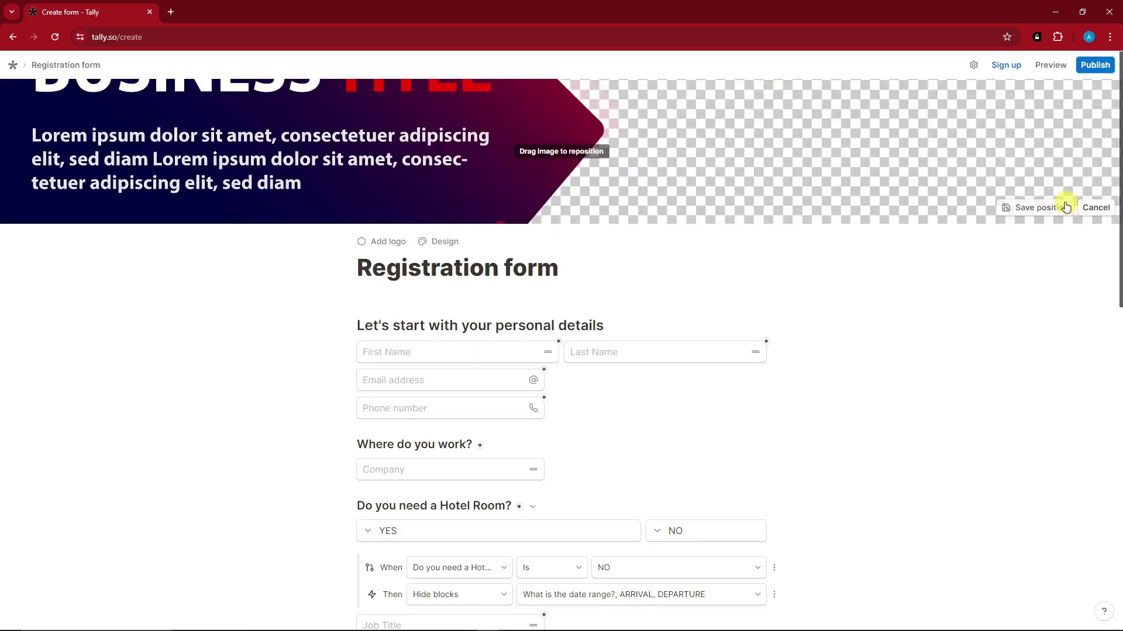
pyautogui.moveTo(647, 120); pyautogui.dragTo(659, 219)
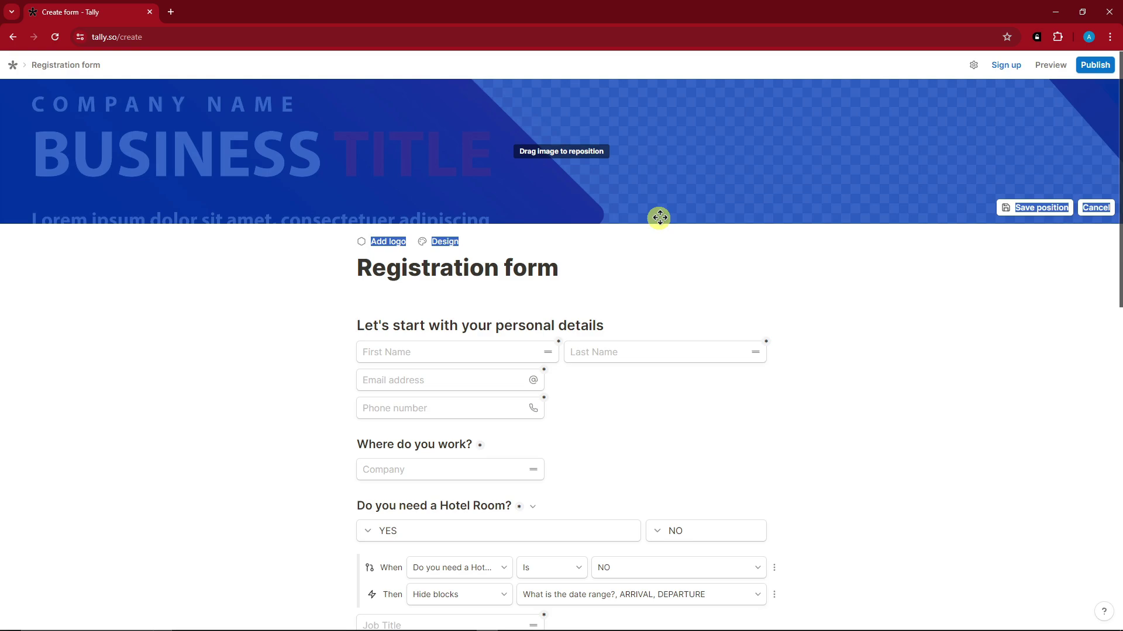
pyautogui.click(874, 215)
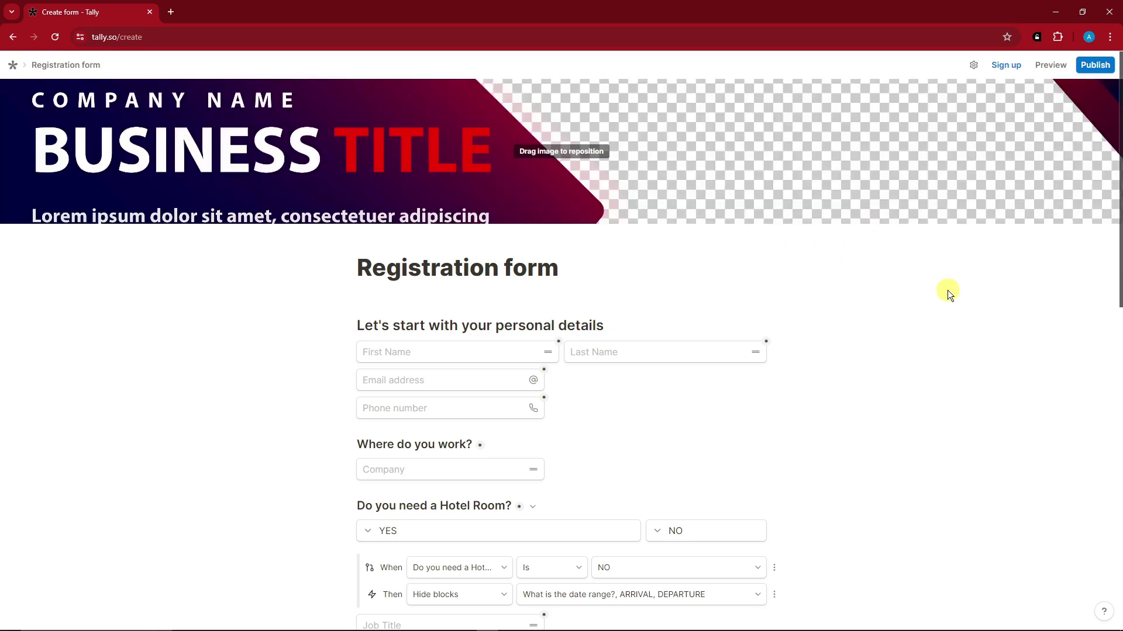
pyautogui.scroll(-3, 948, 342)
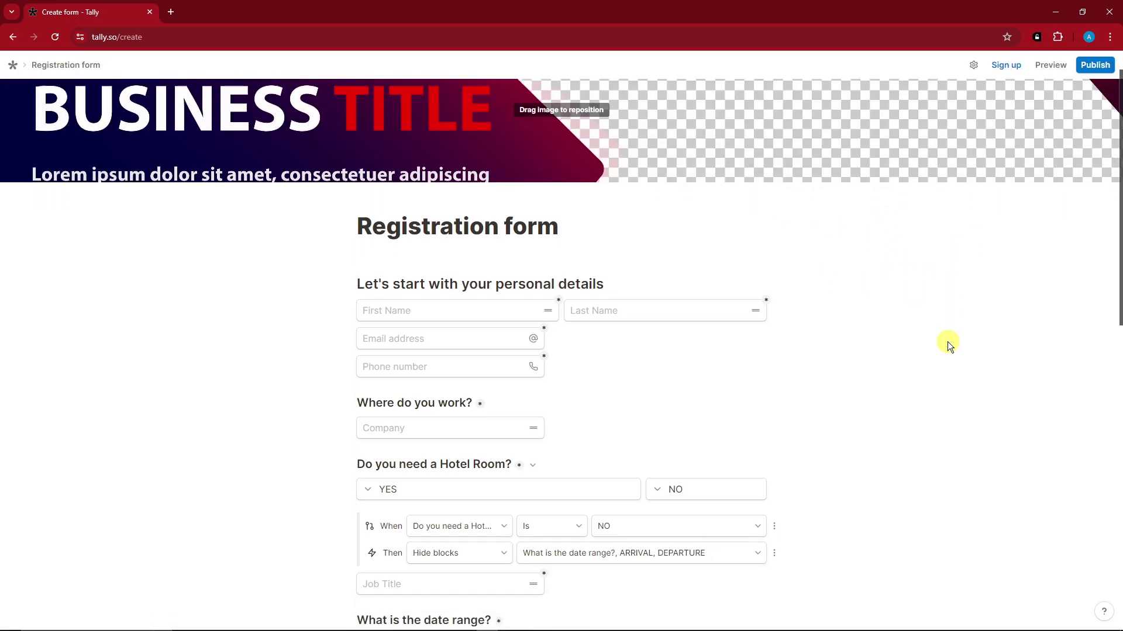
pyautogui.scroll(3, 942, 335)
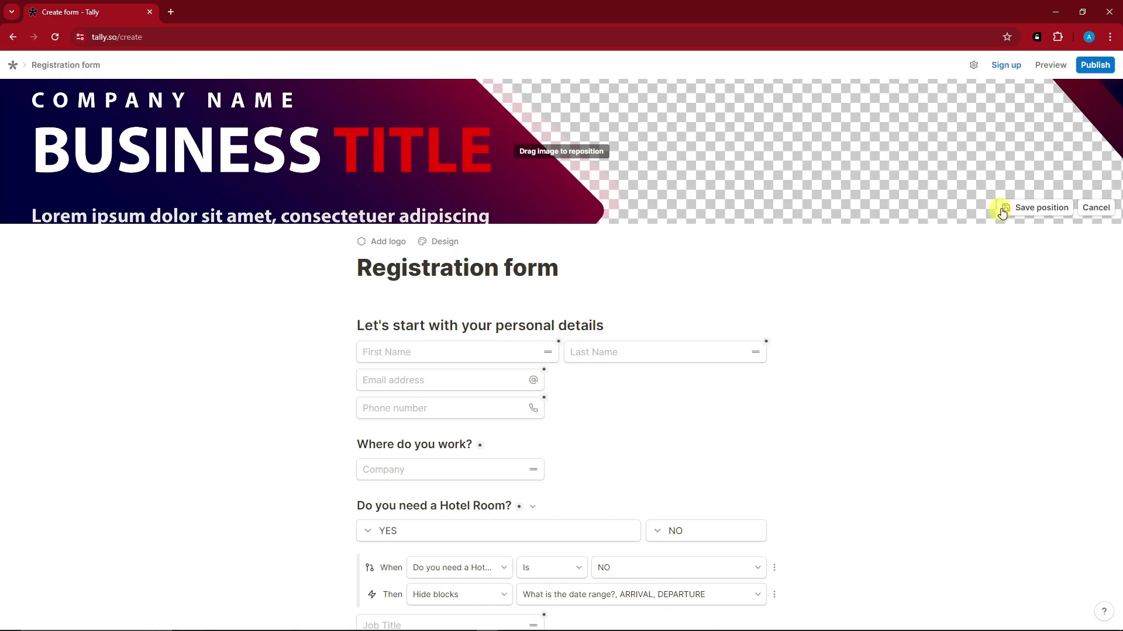
pyautogui.click(1010, 210)
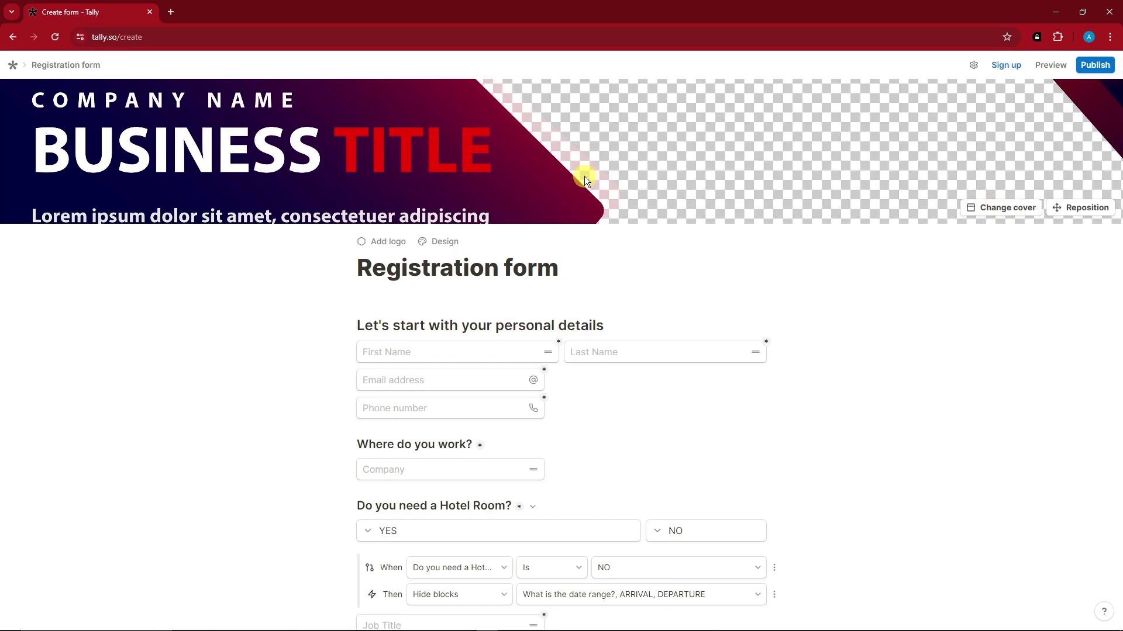
# Step: Add a logo to the form and upload the tutorialboxx green digital logo image from the Downloads folder
pyautogui.click(362, 241)
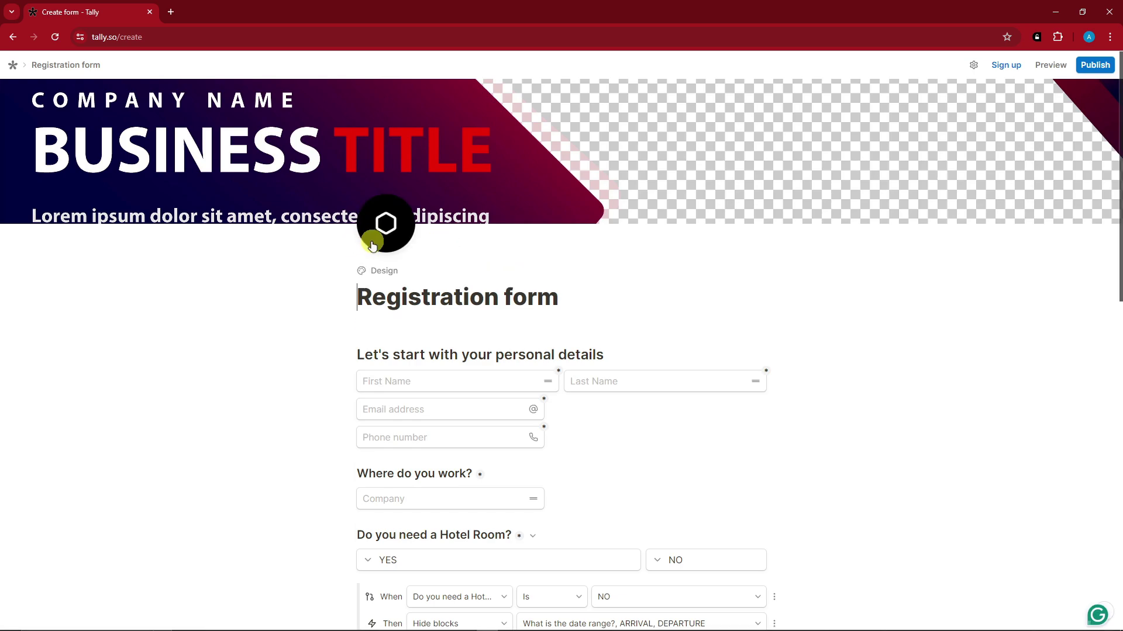
pyautogui.click(383, 225)
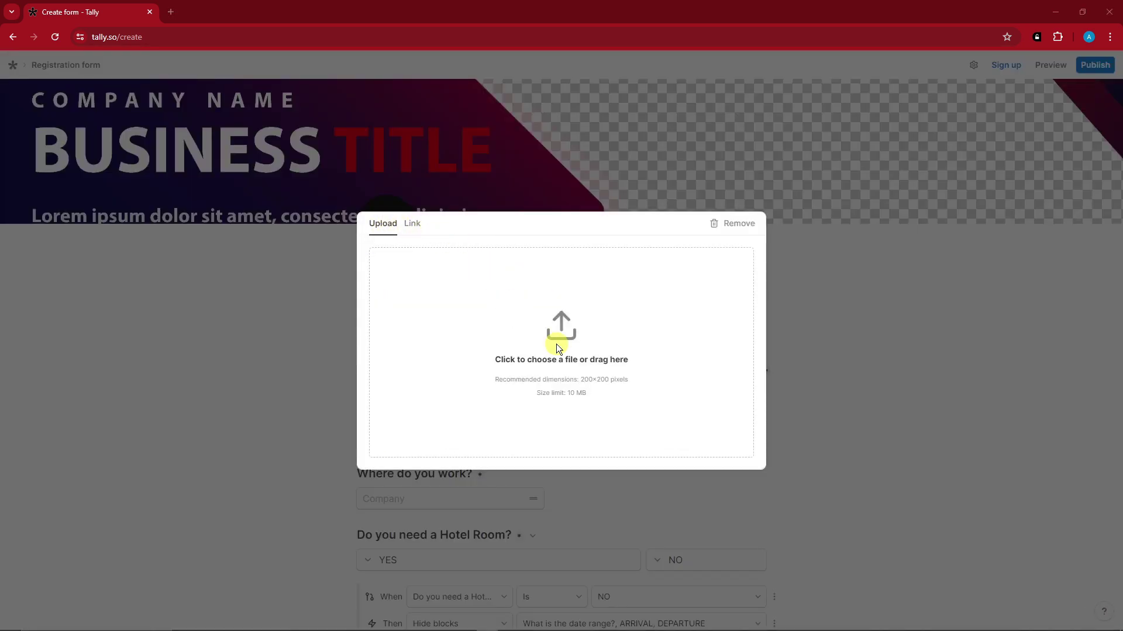
pyautogui.click(559, 344)
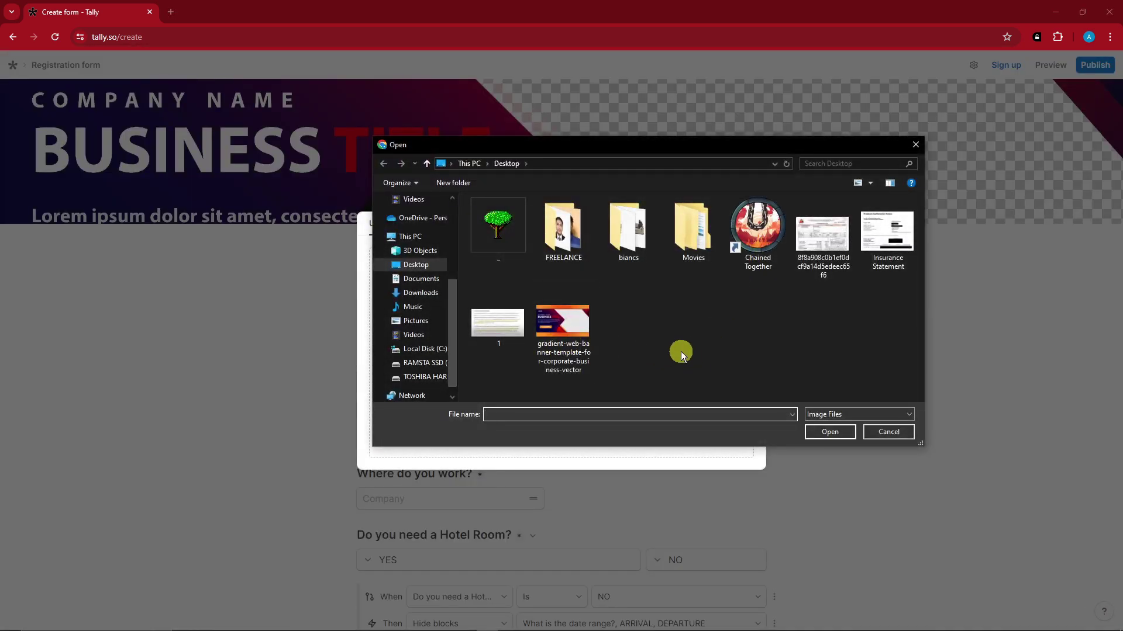
pyautogui.scroll(5, 397, 310)
pyautogui.click(415, 237)
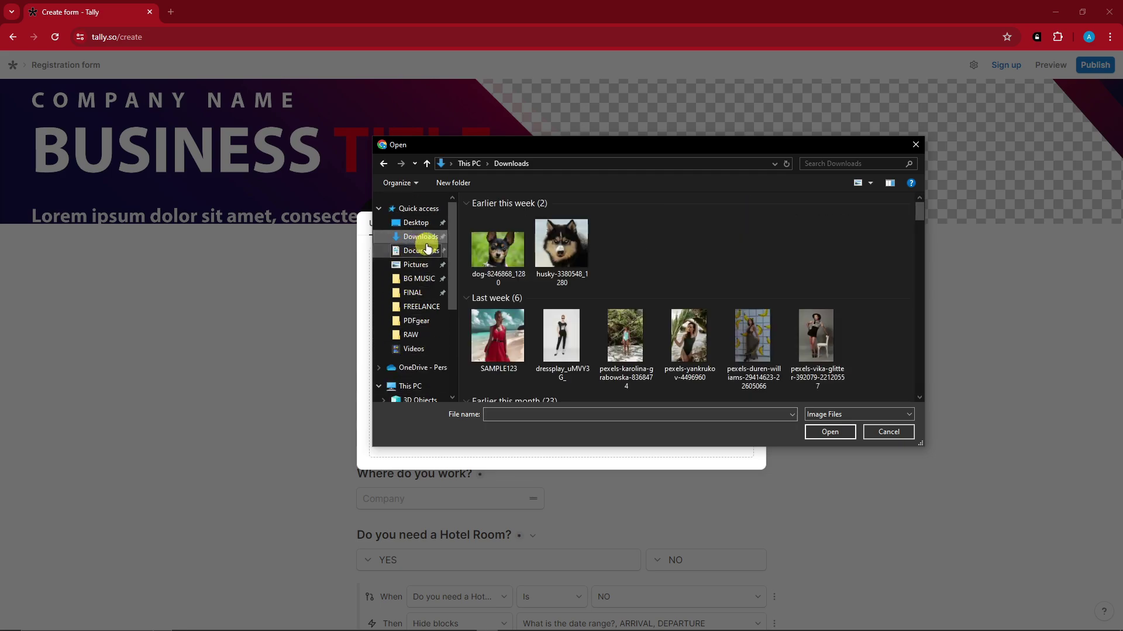
pyautogui.scroll(-2, 646, 251)
pyautogui.scroll(-8, 647, 251)
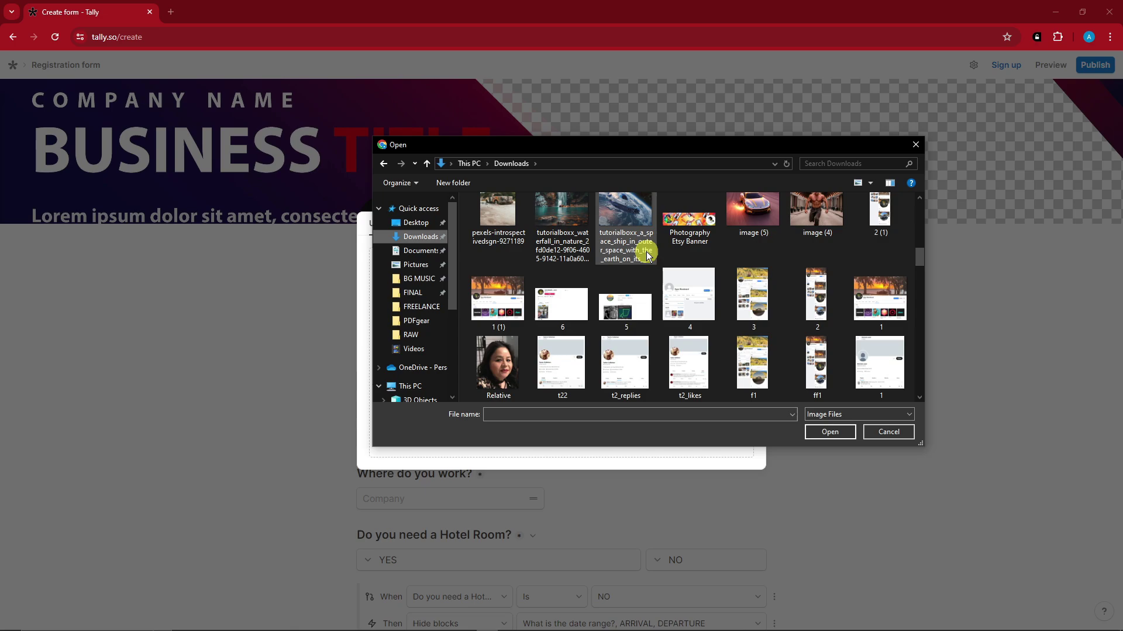
pyautogui.scroll(-6, 646, 252)
pyautogui.scroll(-4, 647, 251)
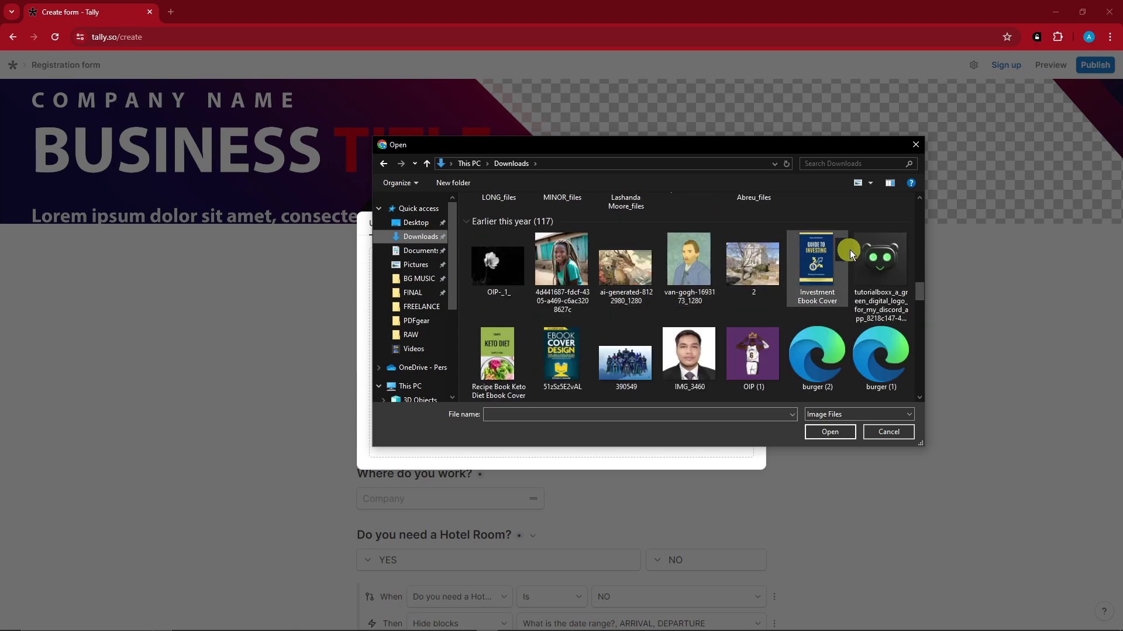
pyautogui.doubleClick(893, 261)
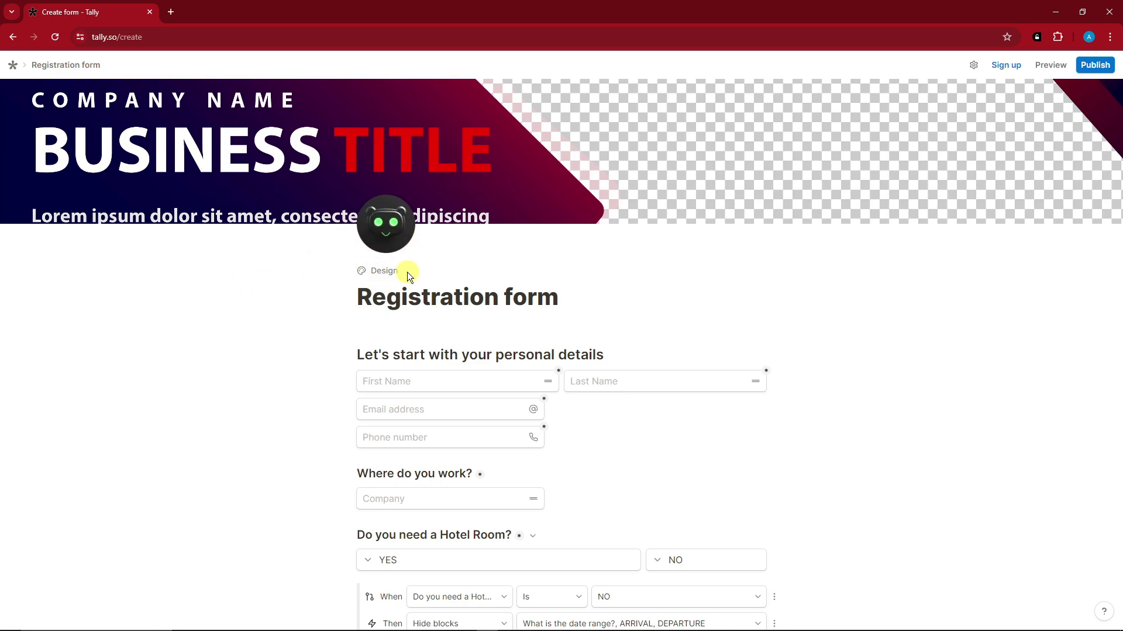
# Step: Try the Dark and Light design themes on the form, and switch the design to Custom
pyautogui.click(388, 273)
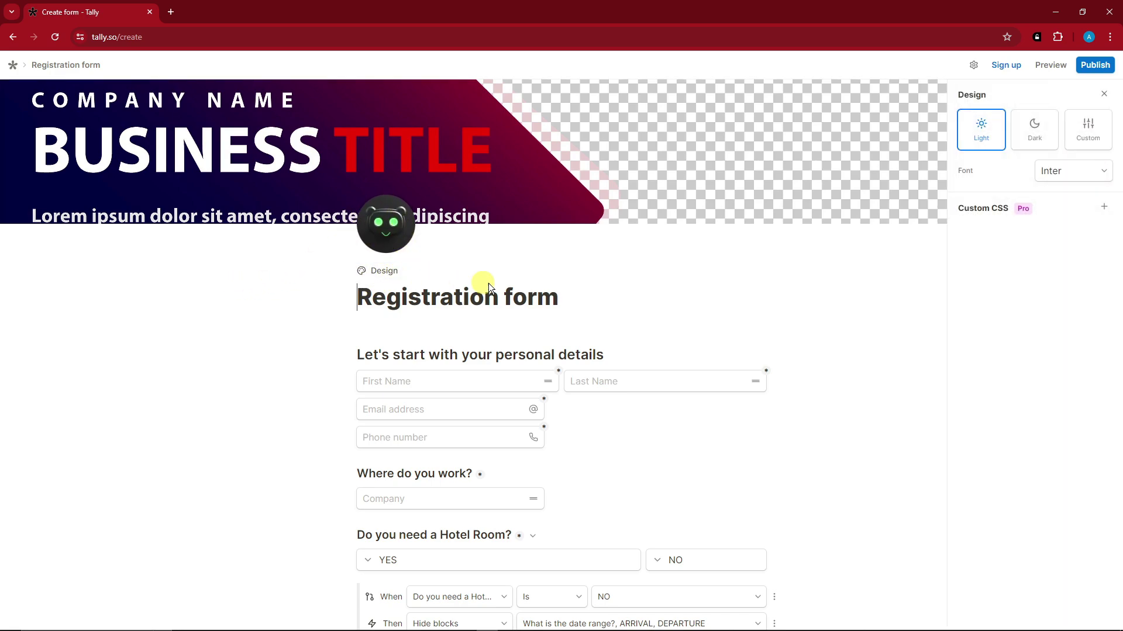
pyautogui.click(1044, 133)
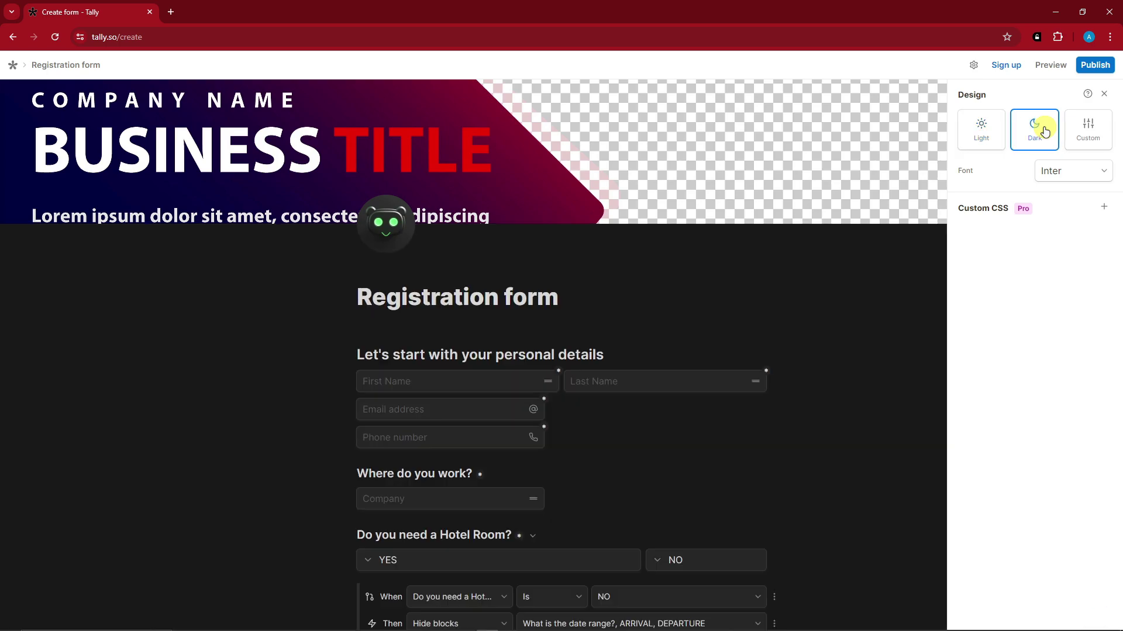
pyautogui.click(993, 130)
pyautogui.click(1083, 125)
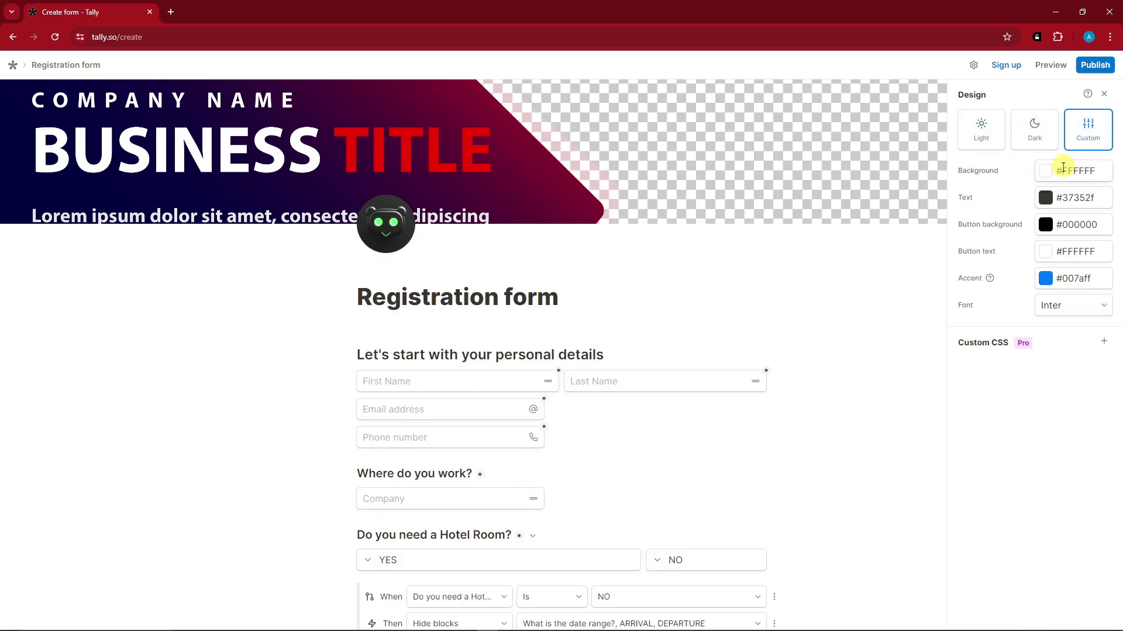
# Step: Set the custom text color to #b79222 and the button background color to #b95a5a in the form design
pyautogui.click(1047, 198)
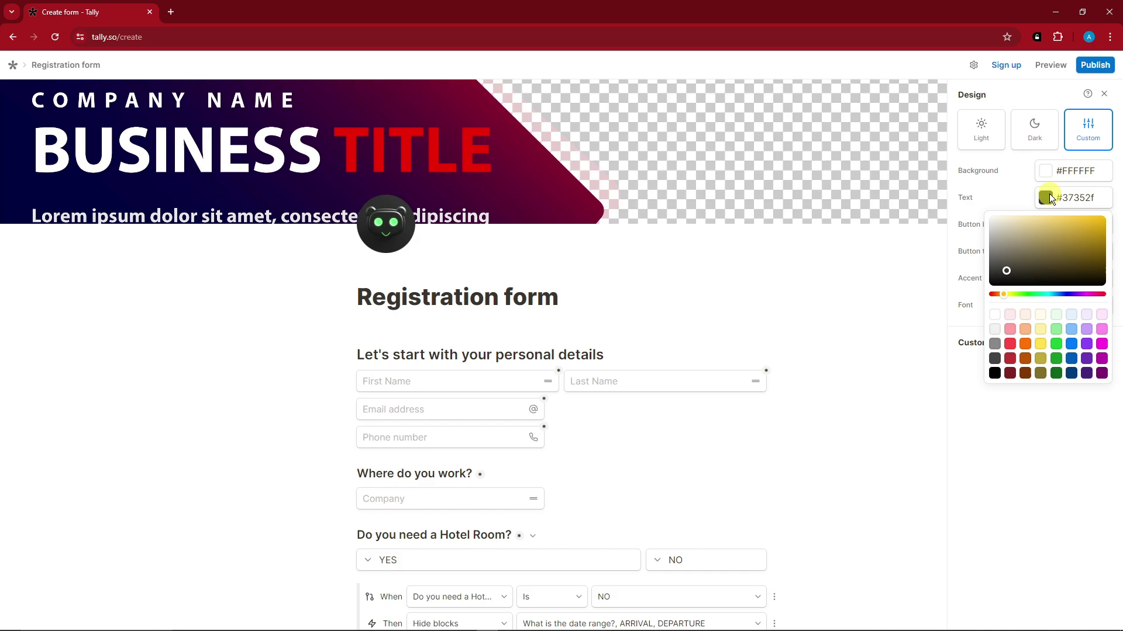
pyautogui.moveTo(1006, 269); pyautogui.dragTo(1085, 235)
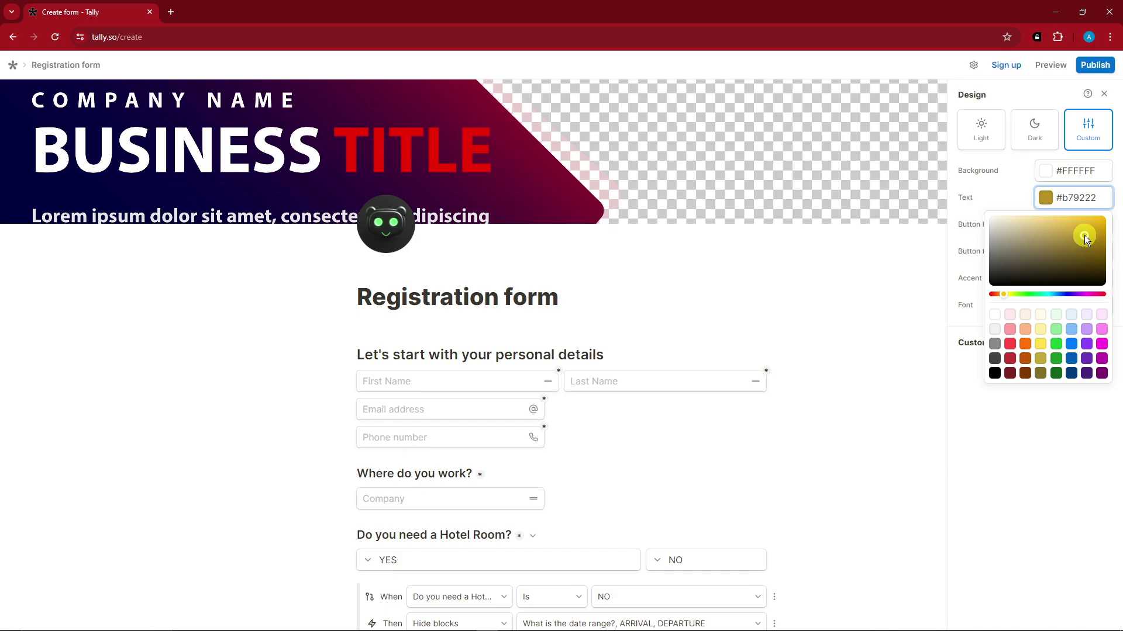
pyautogui.click(970, 208)
pyautogui.click(1073, 171)
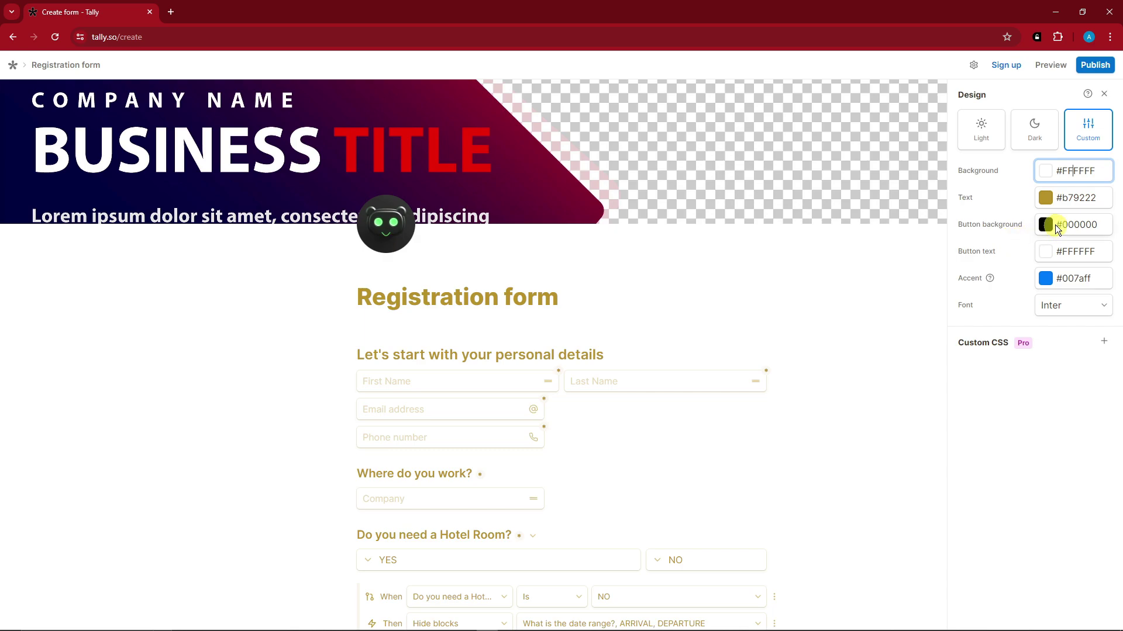
pyautogui.click(1056, 227)
pyautogui.moveTo(989, 310); pyautogui.dragTo(1049, 262)
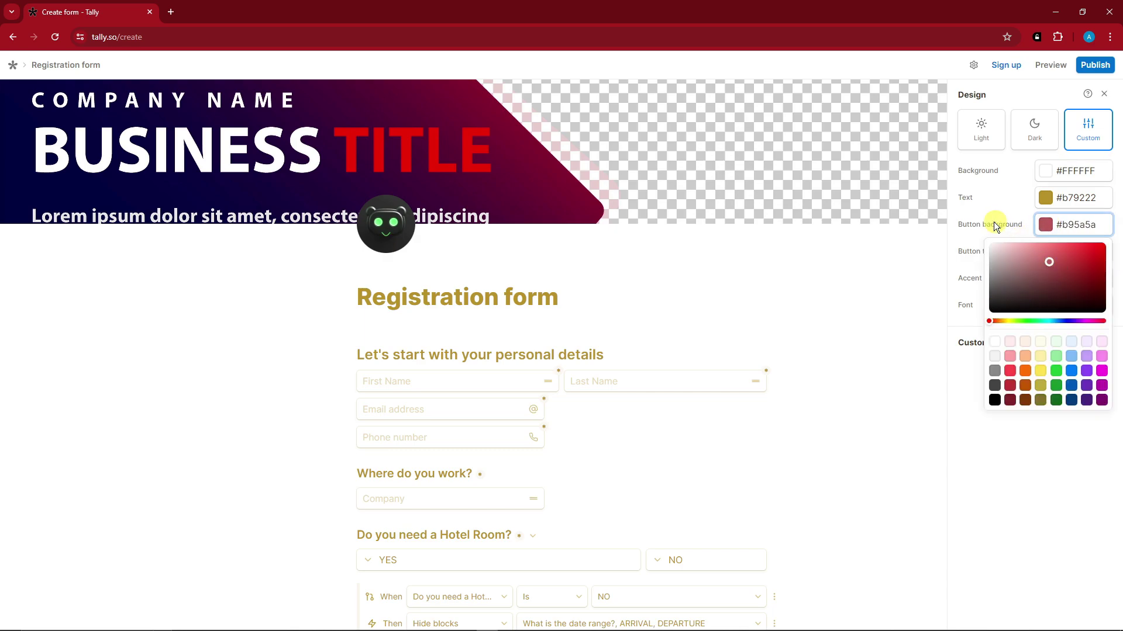
pyautogui.click(958, 243)
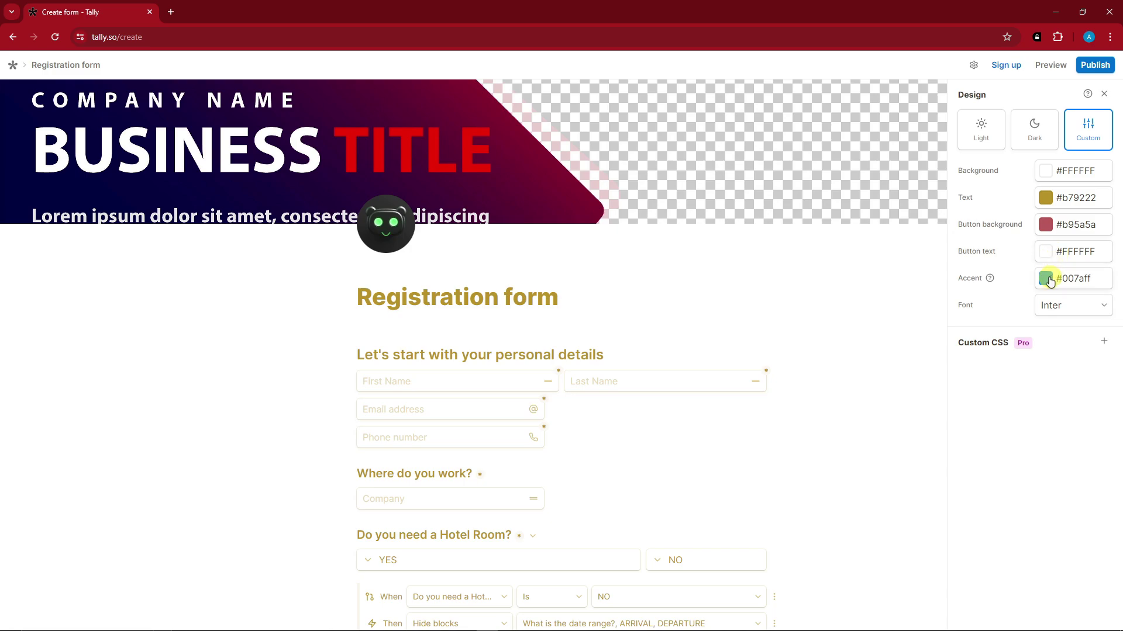
# Step: Set the form's custom accent color to the green #219317
pyautogui.click(1047, 279)
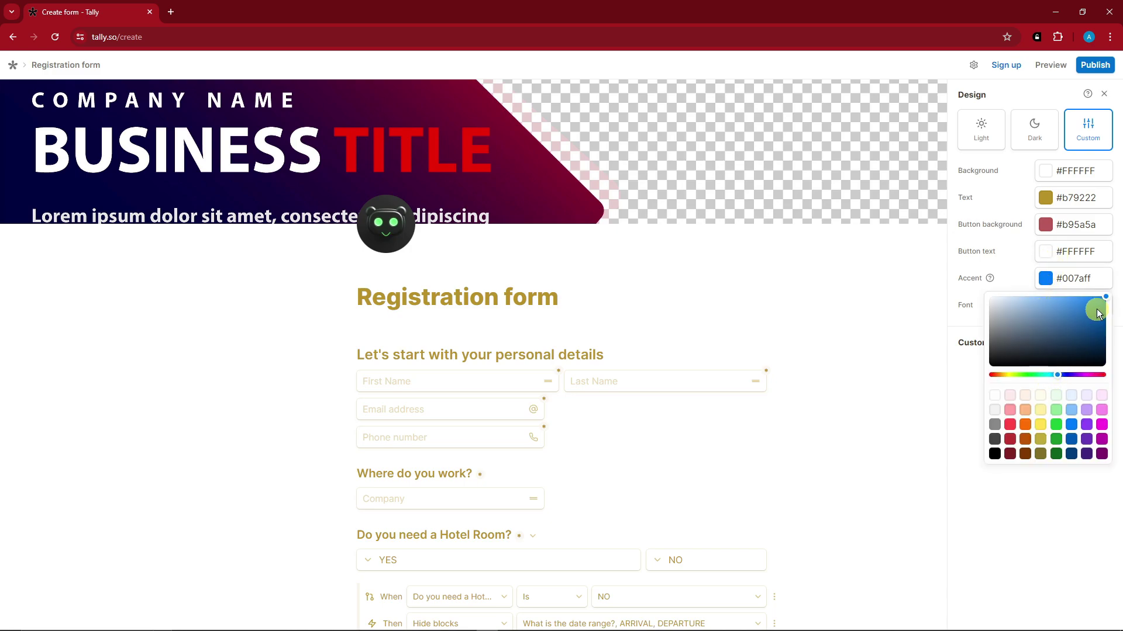
pyautogui.click(1026, 375)
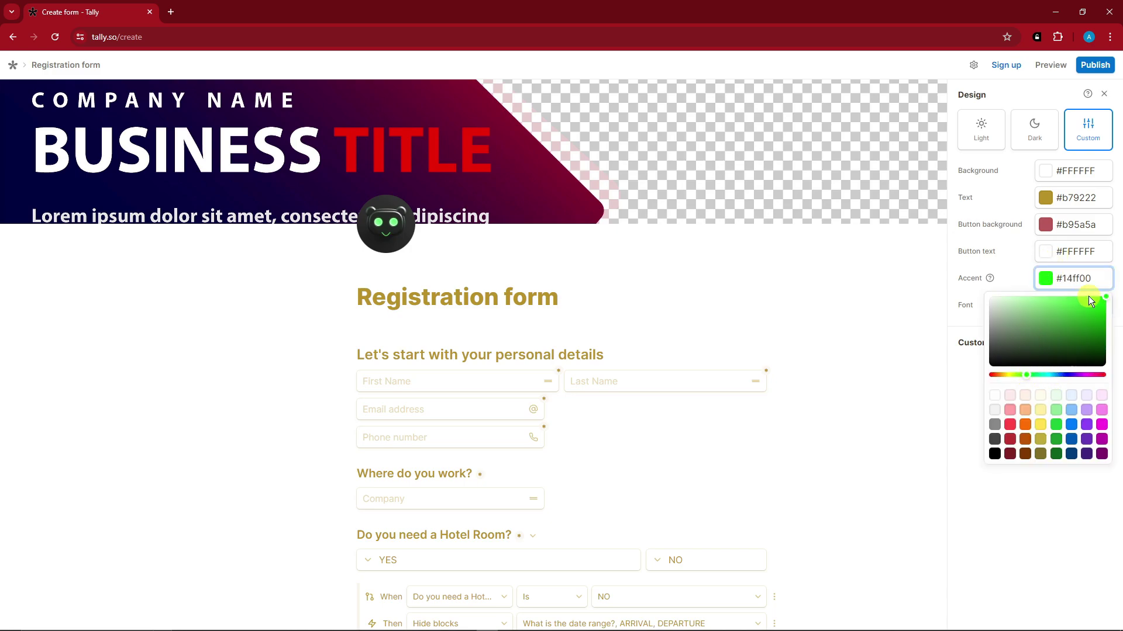
pyautogui.moveTo(1076, 314); pyautogui.dragTo(1086, 325)
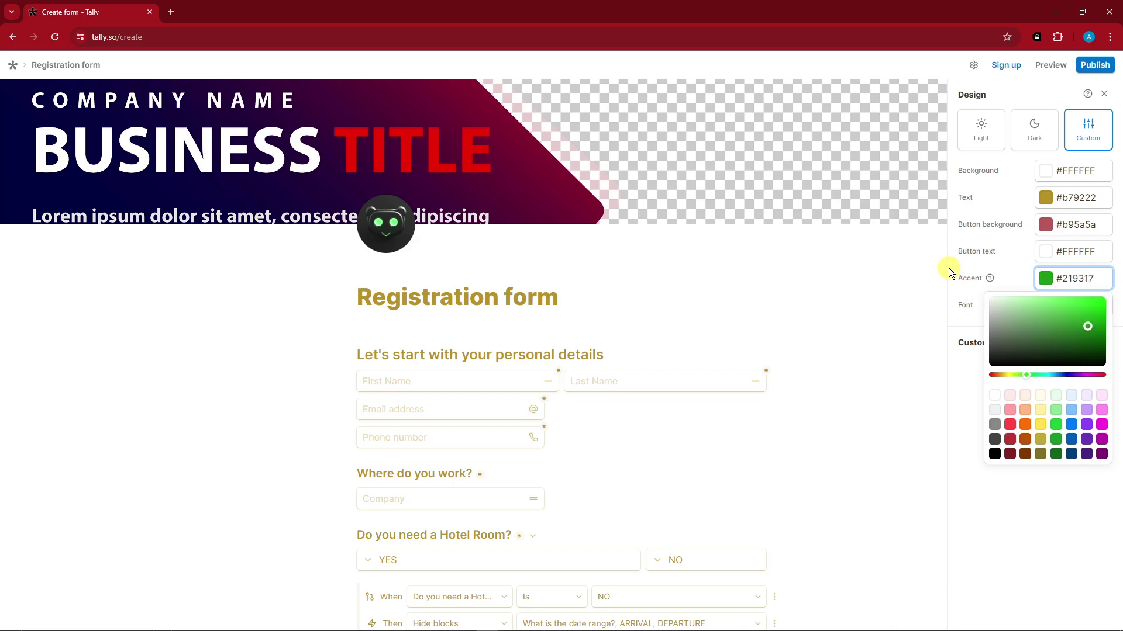
pyautogui.click(949, 274)
# Step: Change the form font to Noto Sans KR and close the design settings
pyautogui.click(1097, 311)
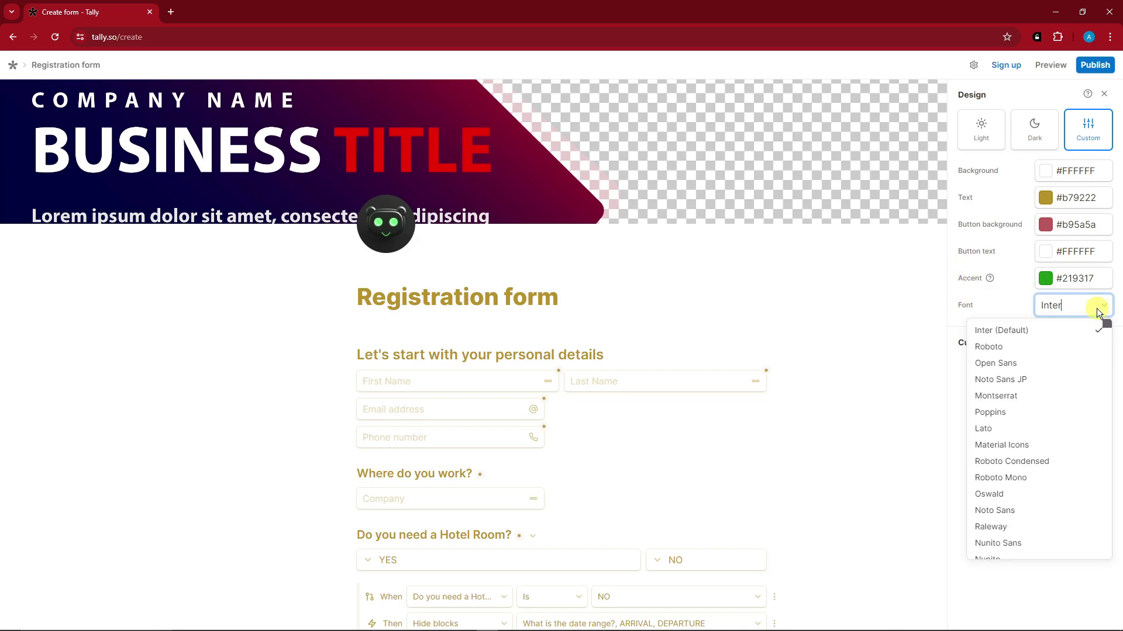
pyautogui.scroll(-3, 1023, 407)
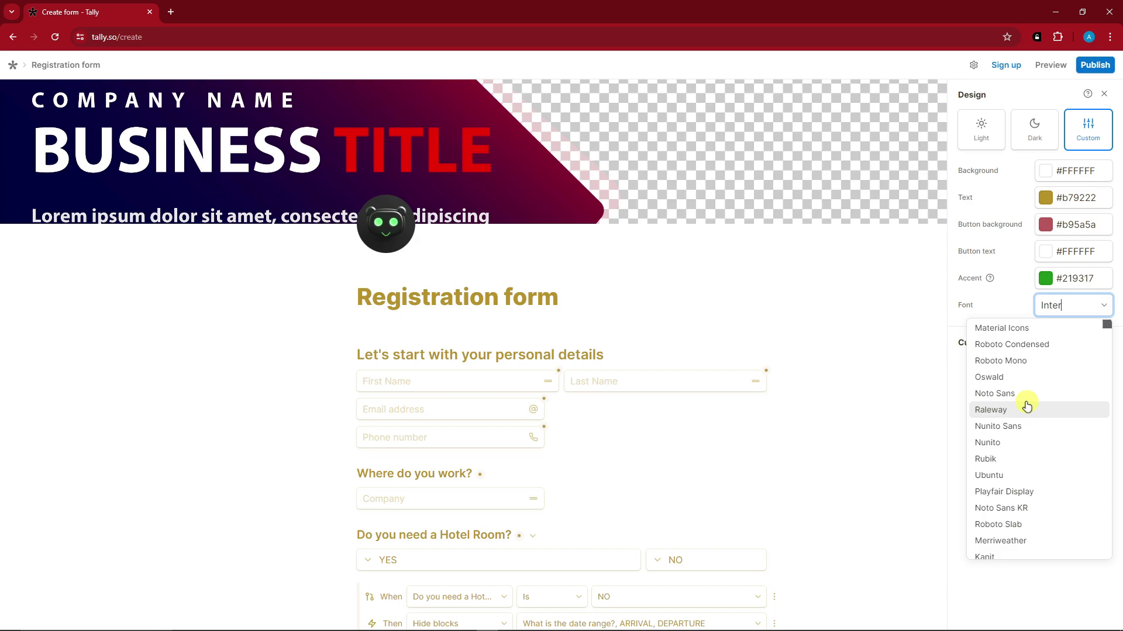
pyautogui.click(1012, 508)
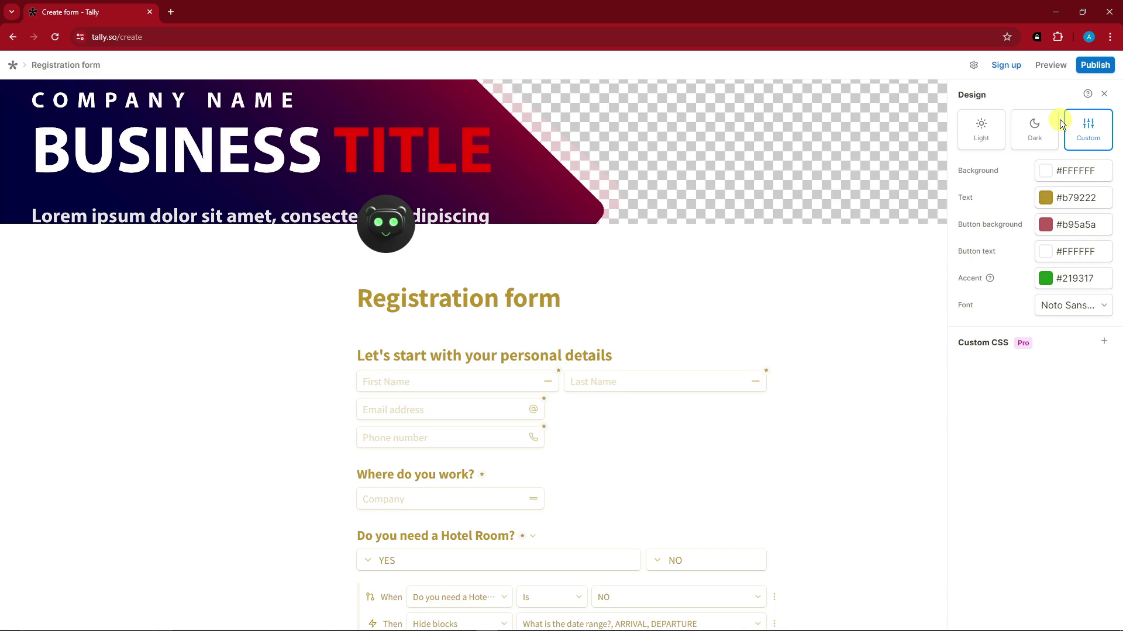
pyautogui.click(1104, 95)
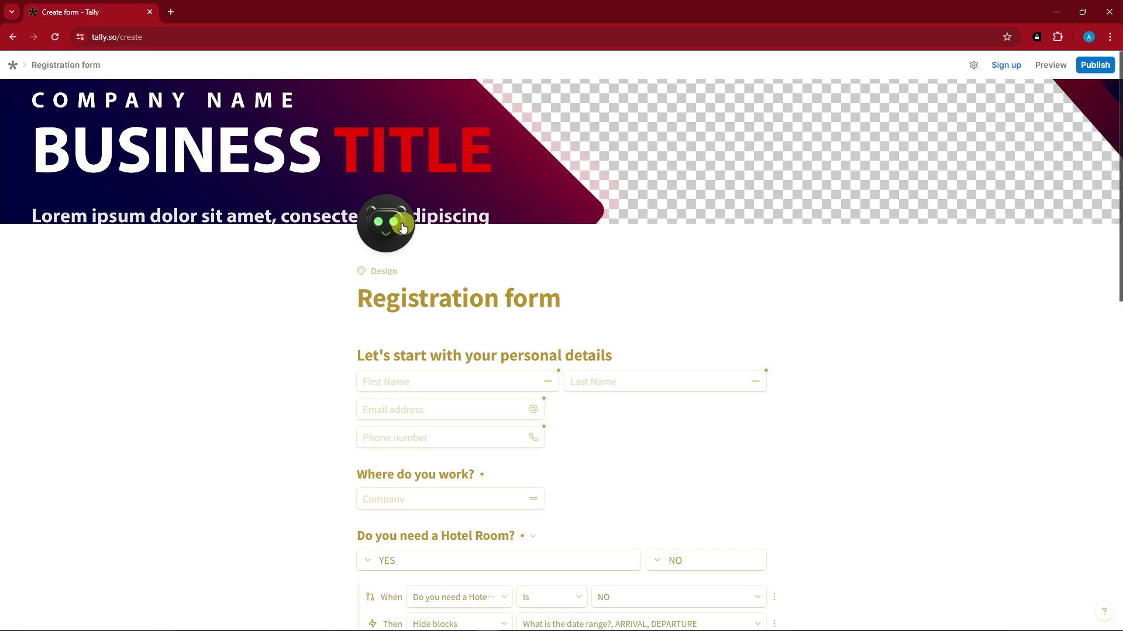
# Step: Reopen the form's design settings, apply the Dark theme with the Oswald font, and close them
pyautogui.click(387, 276)
pyautogui.click(1033, 129)
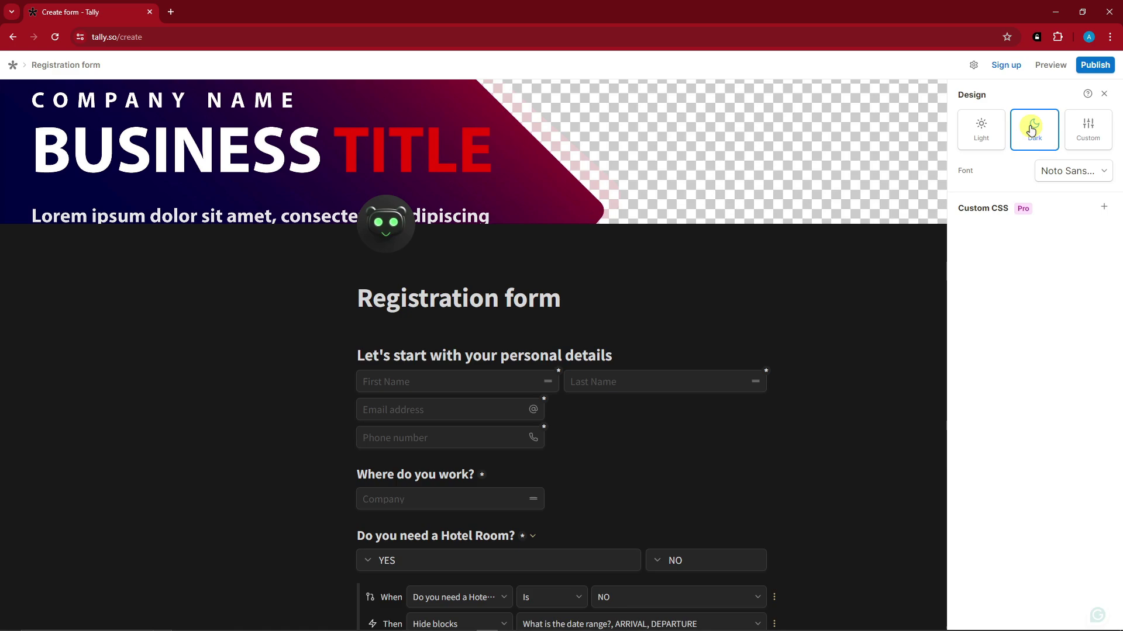
pyautogui.click(1103, 175)
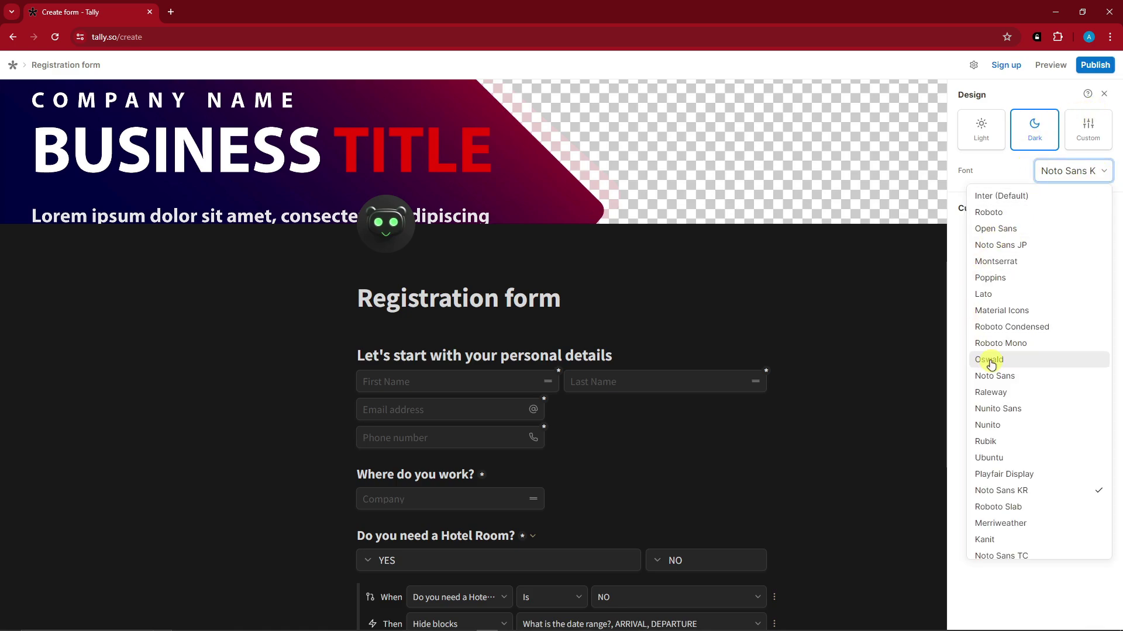
pyautogui.click(994, 360)
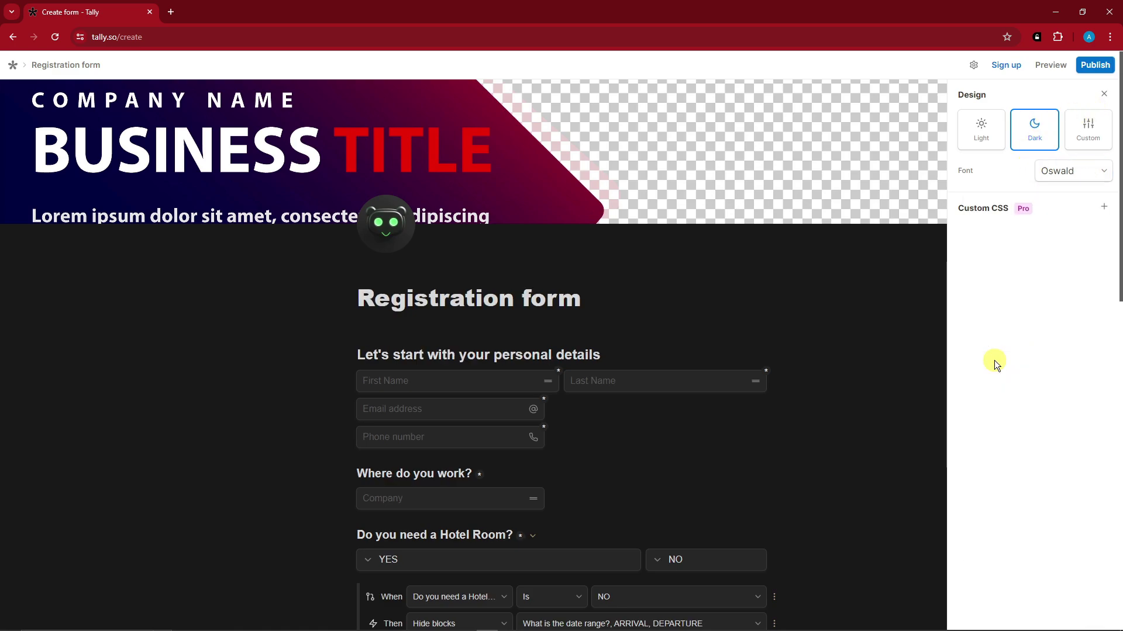
pyautogui.click(1103, 94)
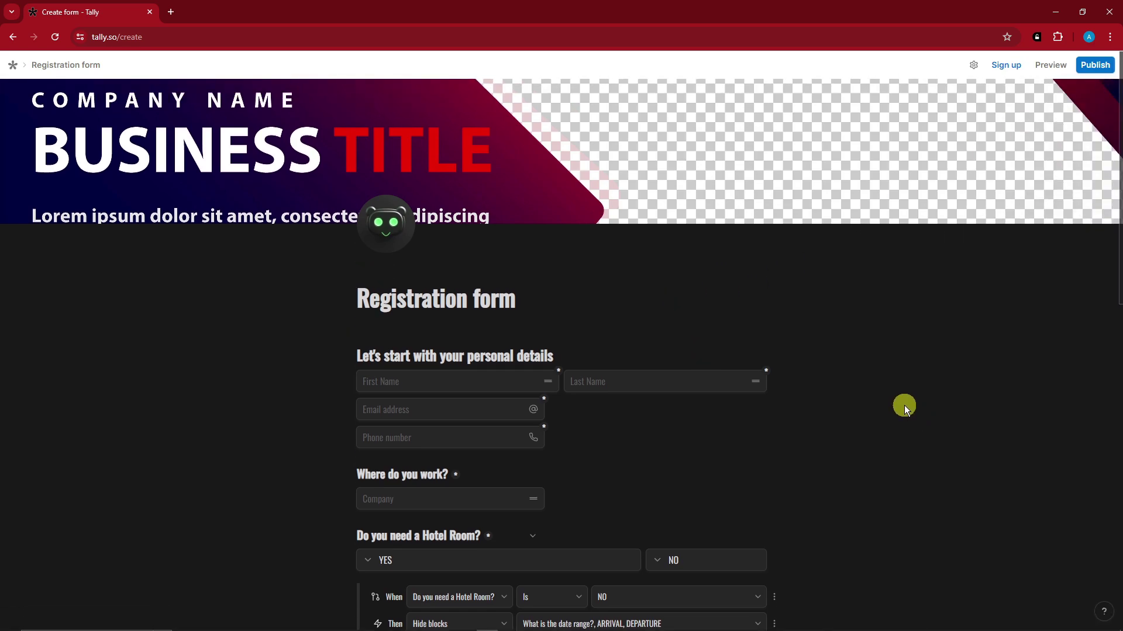
# Step: Examine the Register button and the completion message at the end of the form
pyautogui.scroll(-12, 904, 406)
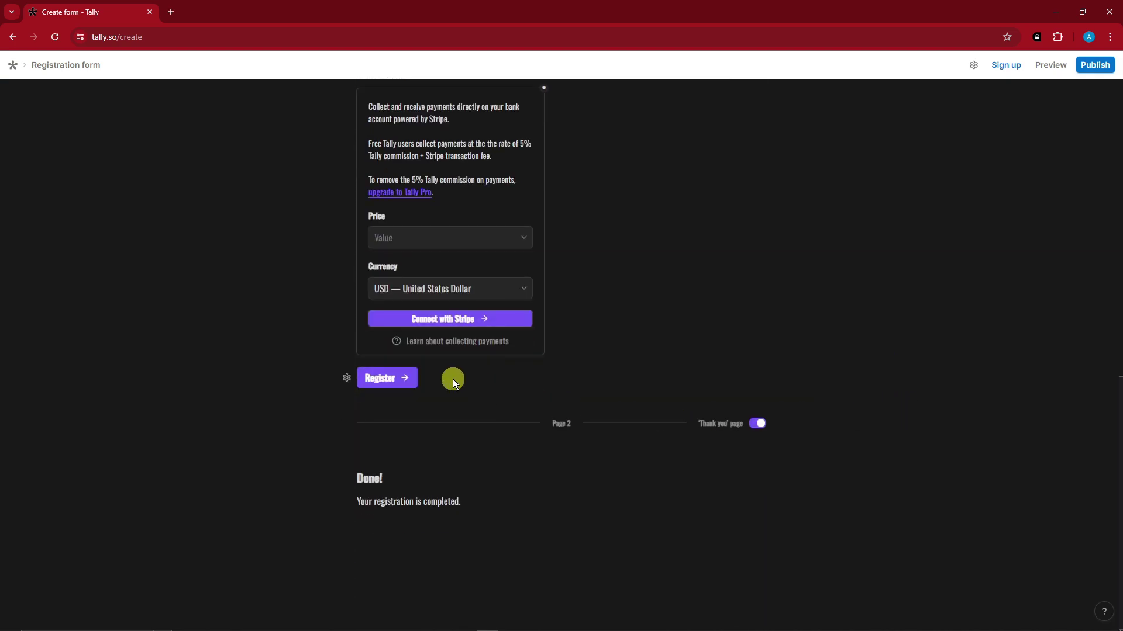
pyautogui.click(400, 378)
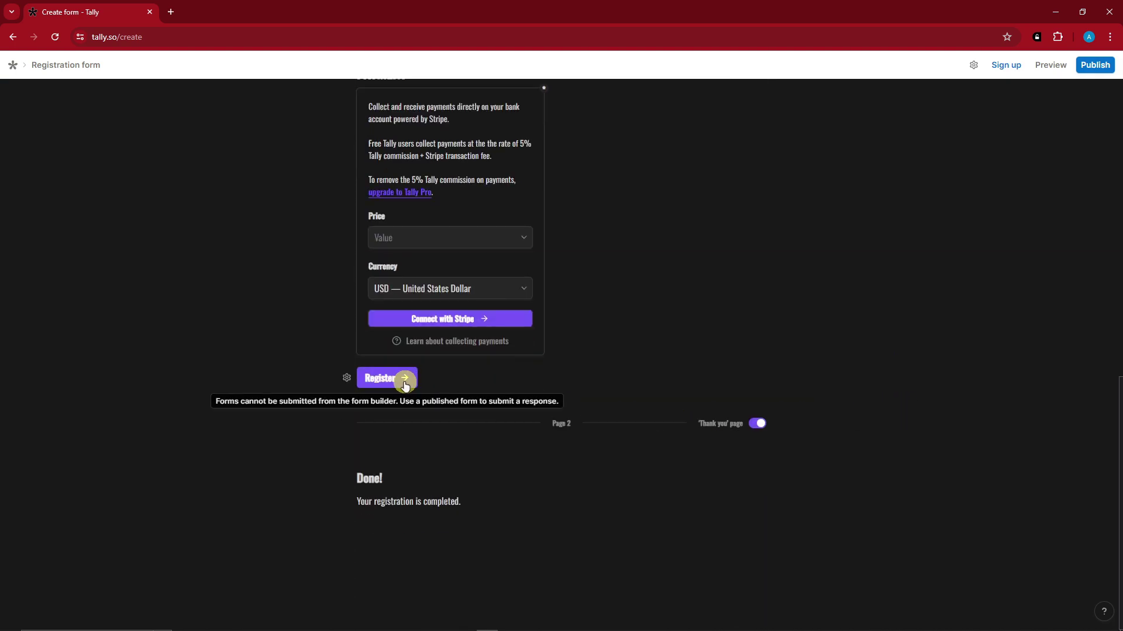
pyautogui.click(372, 378)
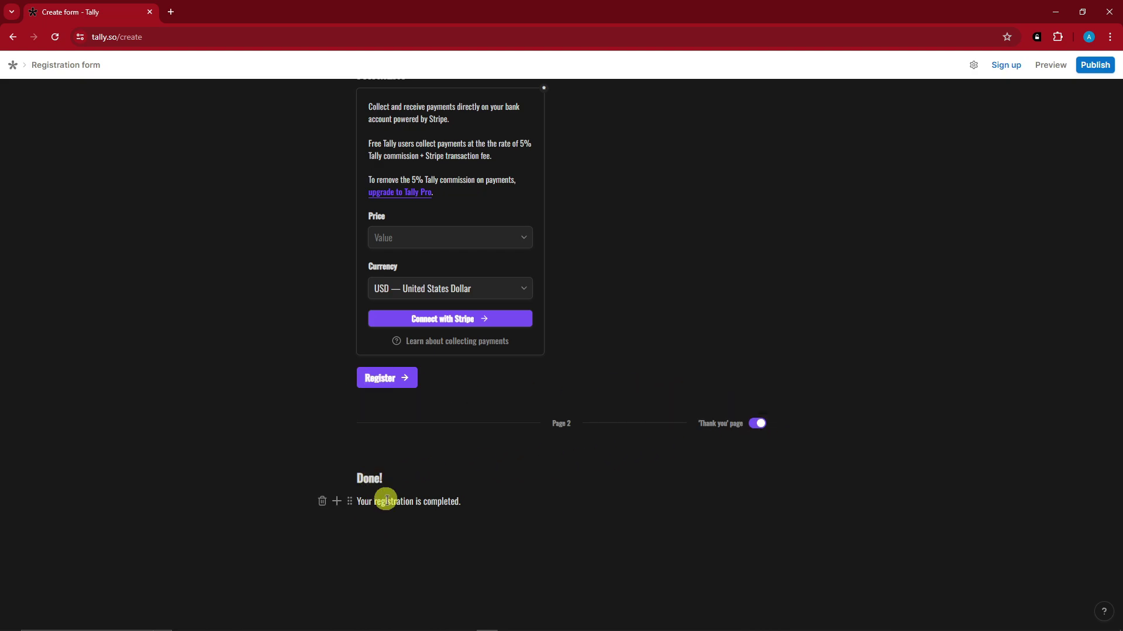
pyautogui.doubleClick(436, 501)
pyautogui.click(406, 477)
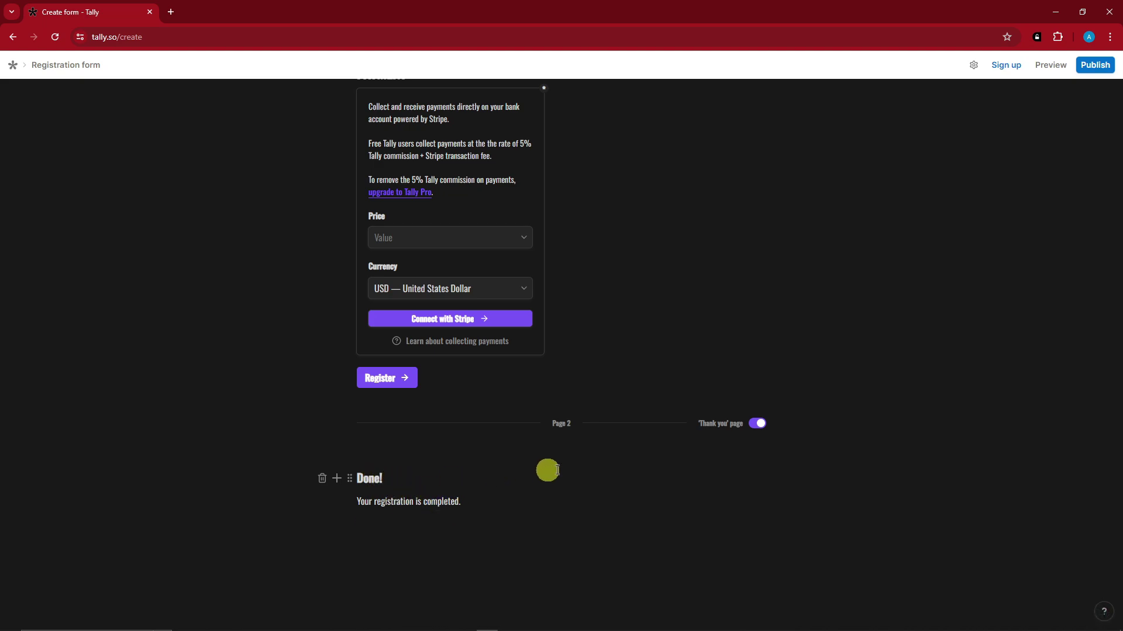
# Step: Turn the 'Thank you' page option of Page 2 off and back on
pyautogui.click(760, 428)
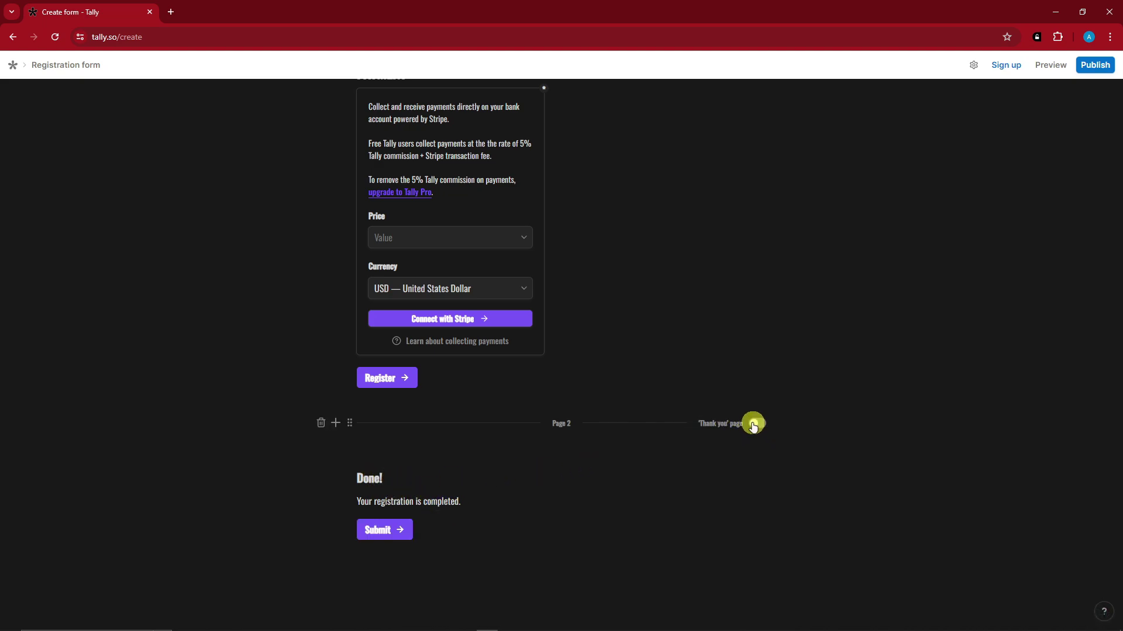
pyautogui.click(754, 424)
pyautogui.click(758, 427)
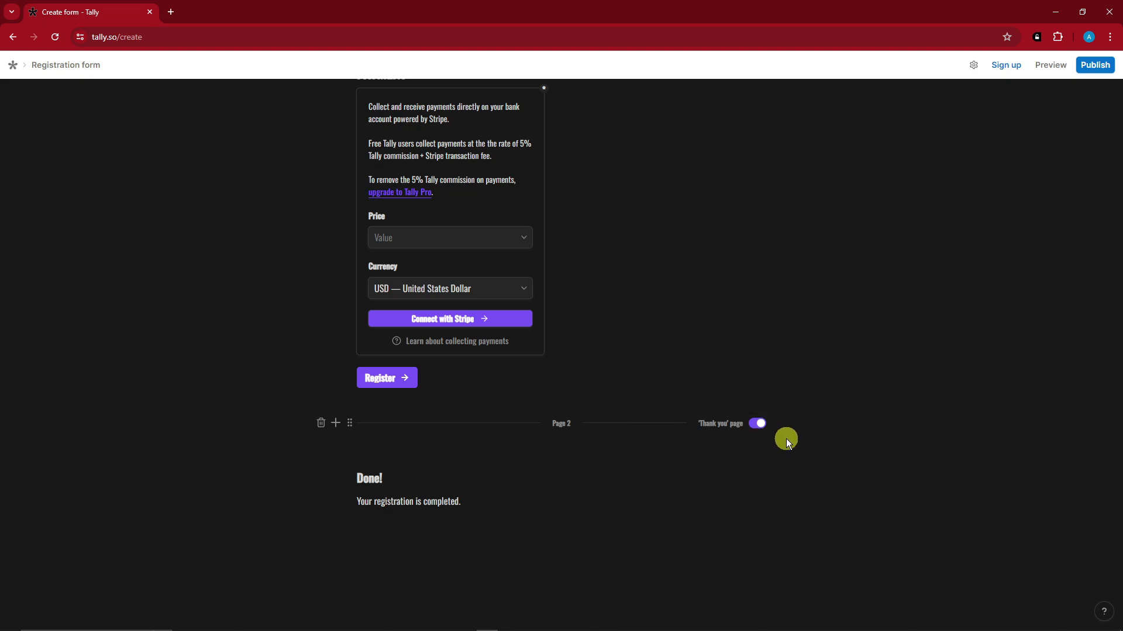
# Step: Preview the form and try out the ARRIVAL and DEPARTURE date pickers and the Country field
pyautogui.scroll(15, 800, 456)
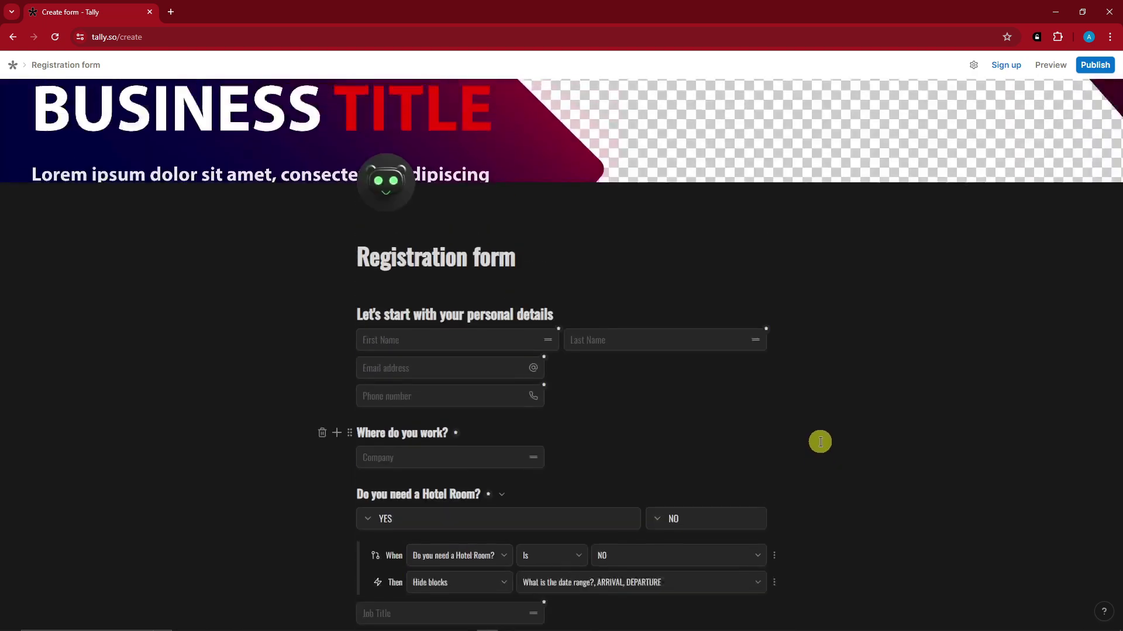
pyautogui.scroll(2, 822, 442)
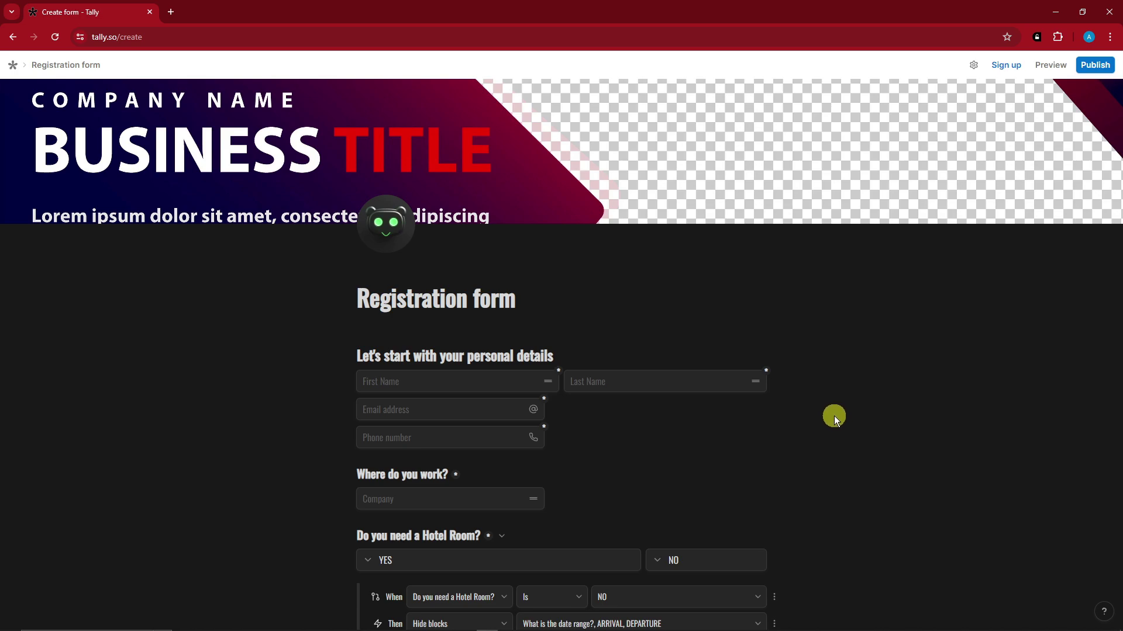
pyautogui.click(1051, 65)
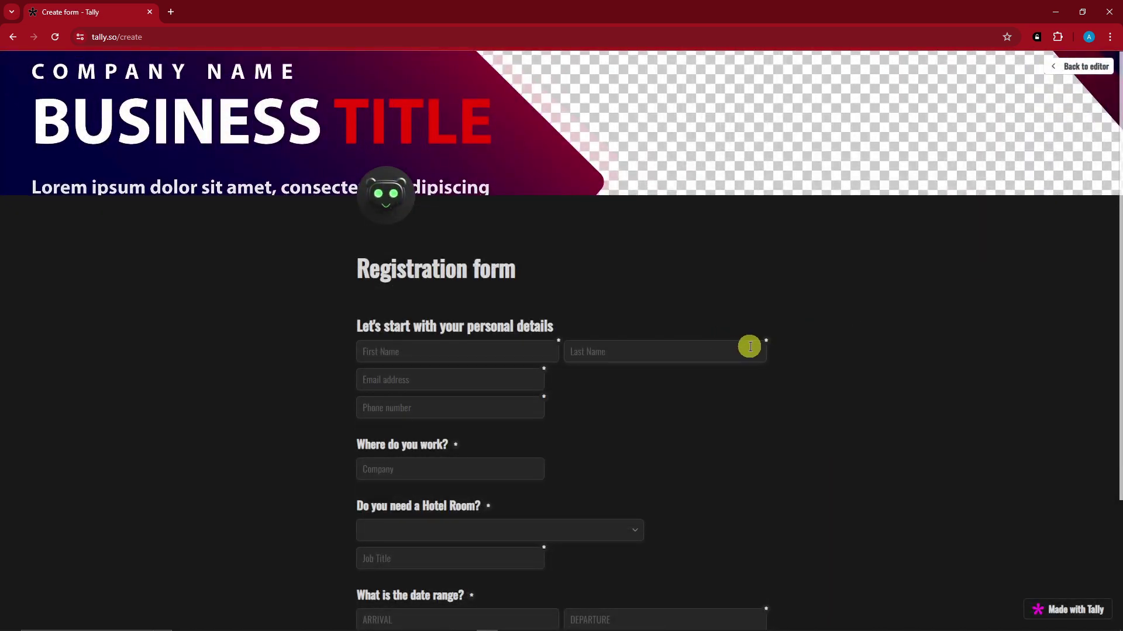
pyautogui.scroll(-3, 750, 347)
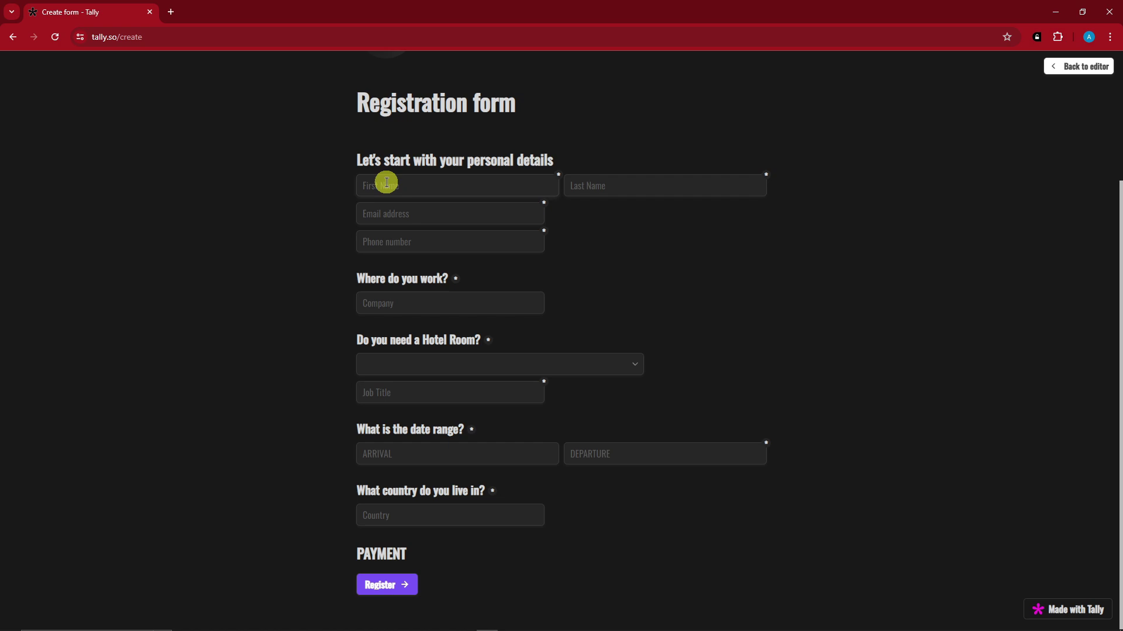
pyautogui.click(478, 454)
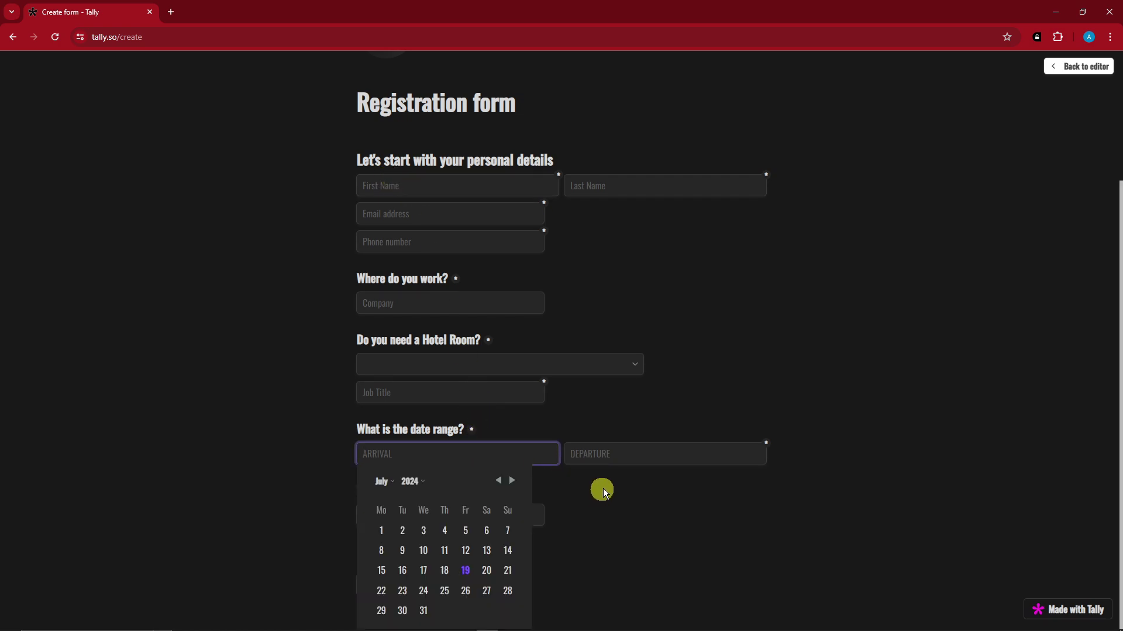
pyautogui.click(607, 454)
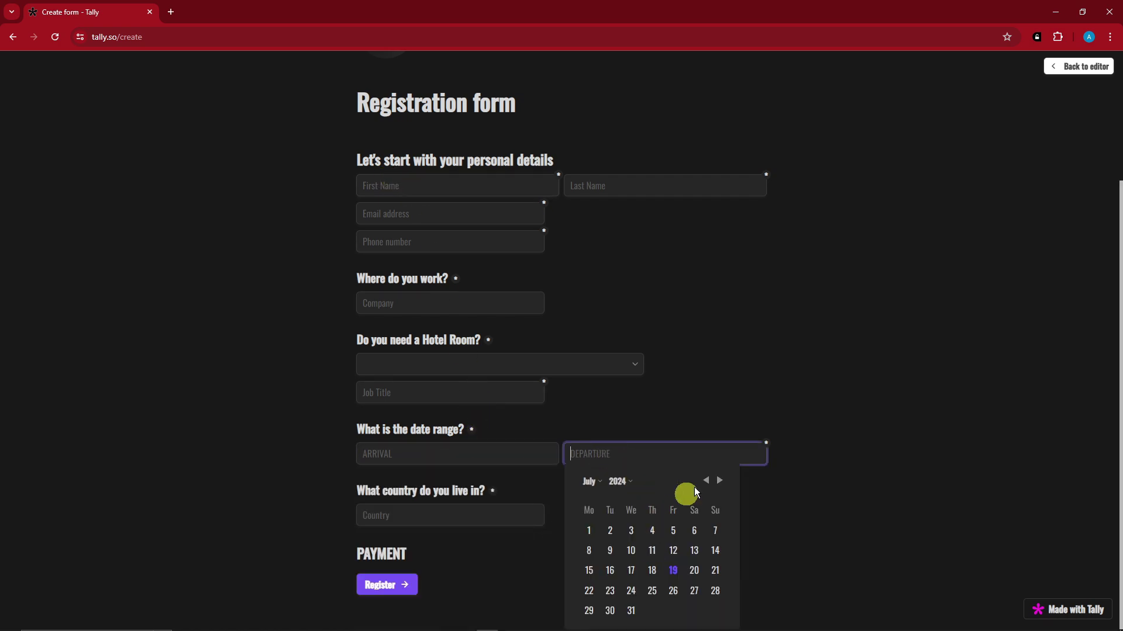
pyautogui.click(926, 373)
pyautogui.click(462, 517)
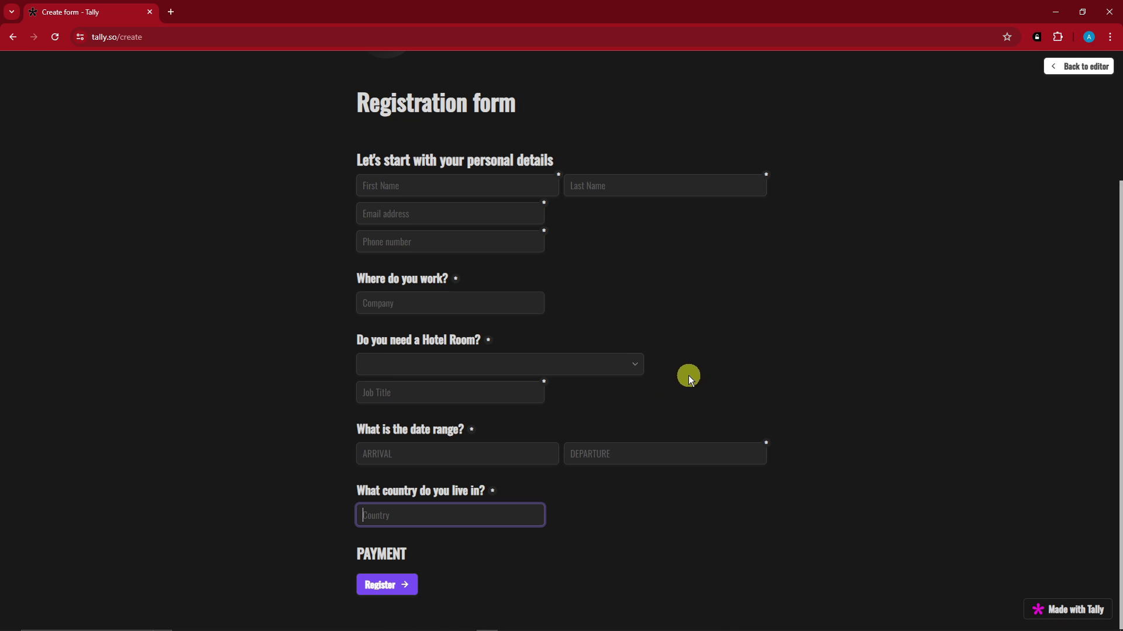
# Step: Test the hotel room dropdown with YES and with NO in the preview, and return to the editor
pyautogui.click(570, 365)
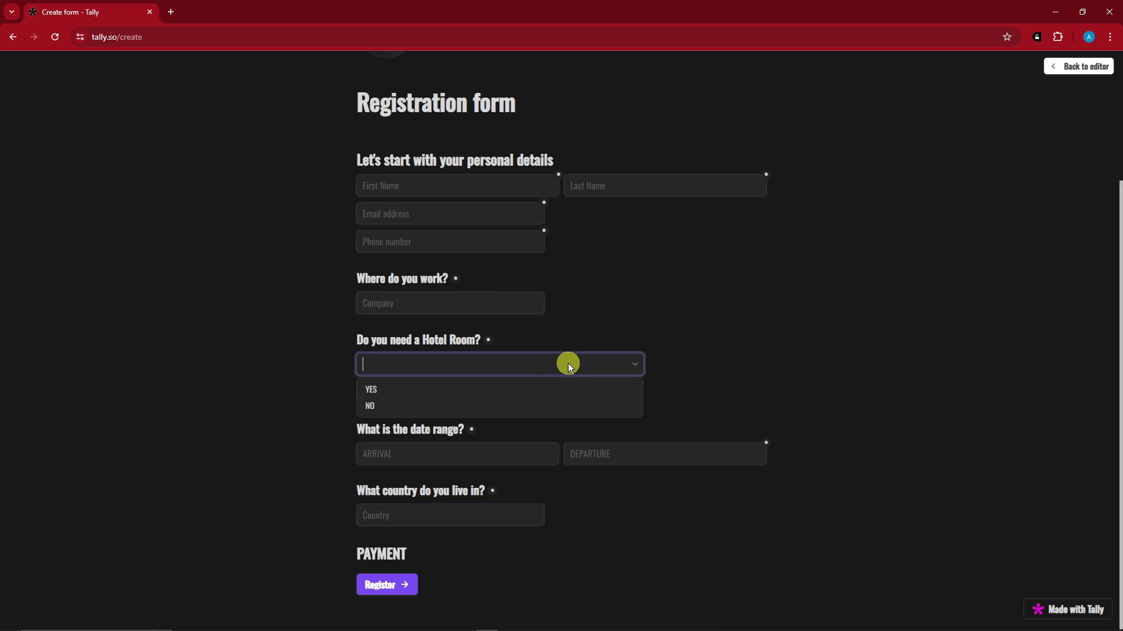
pyautogui.click(390, 390)
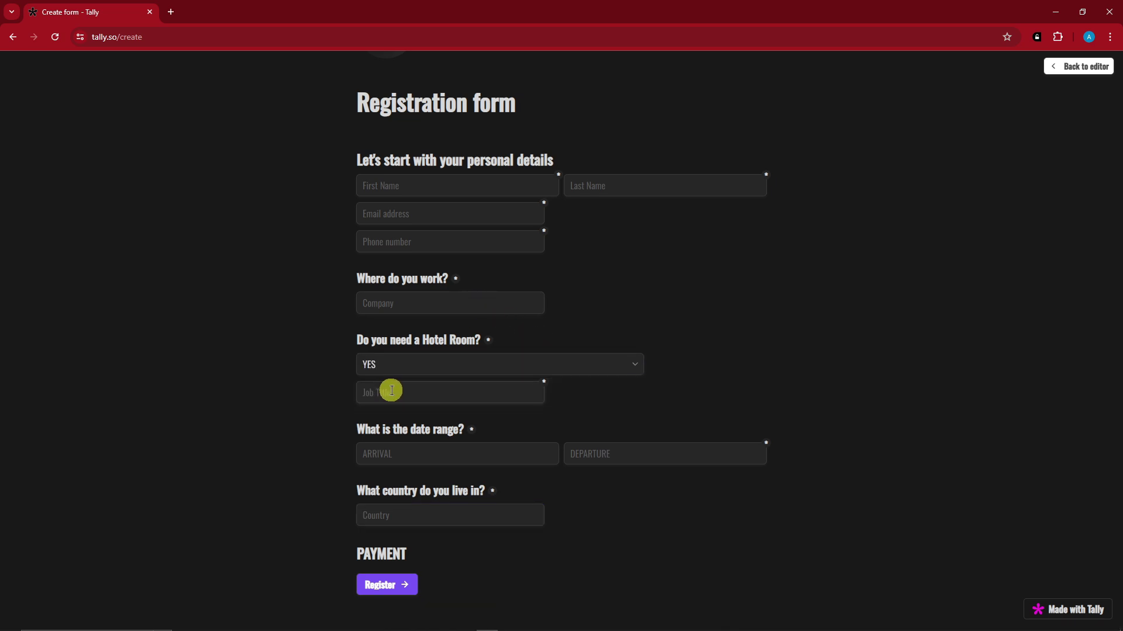
pyautogui.click(464, 369)
pyautogui.click(440, 404)
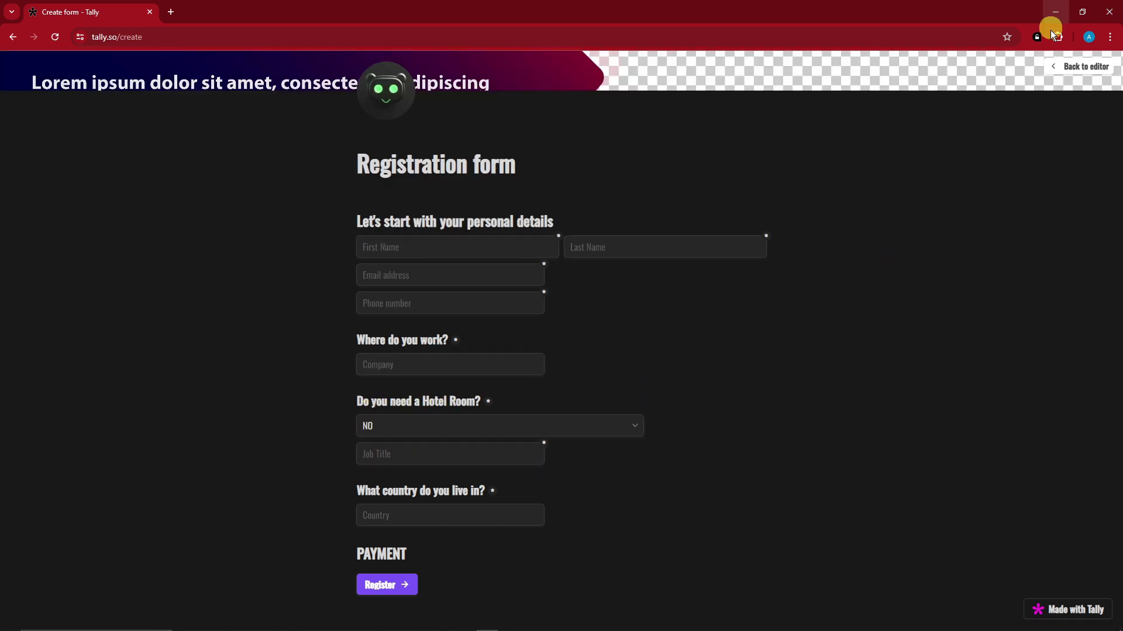
pyautogui.click(1068, 71)
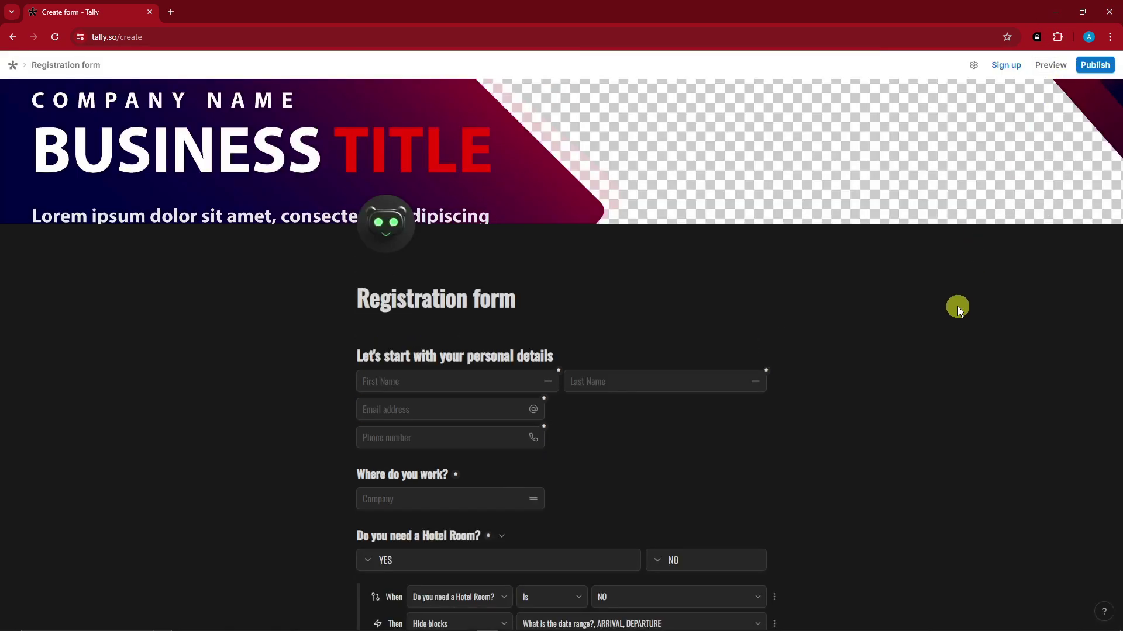
# Step: Publish the registration form, signing up for a Tally account as part of publishing
pyautogui.scroll(-7, 857, 415)
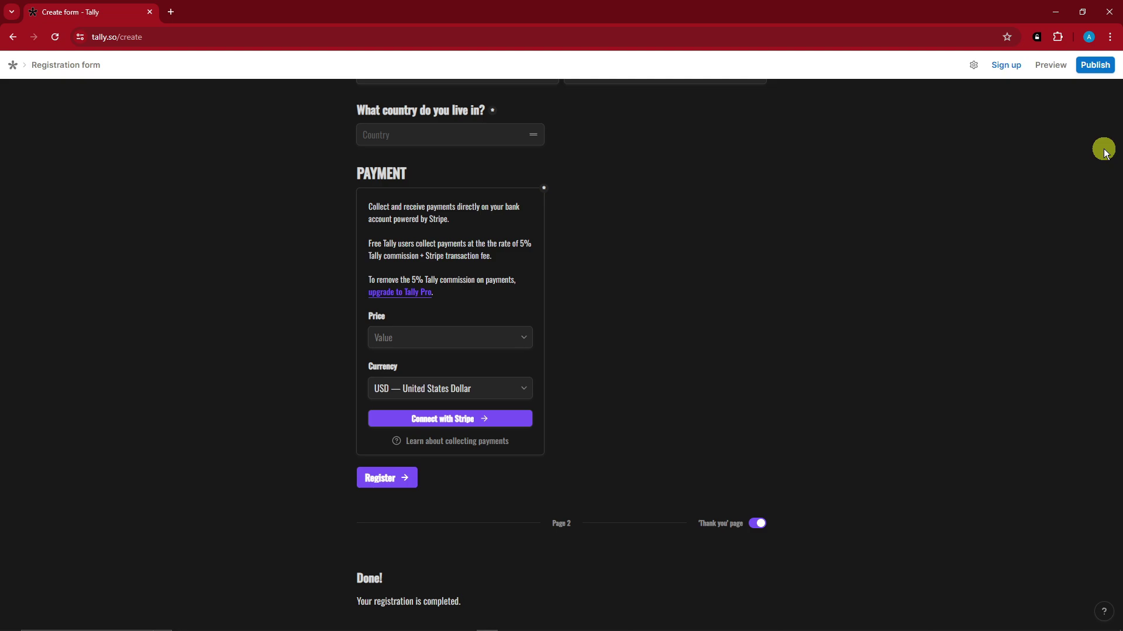
pyautogui.click(1096, 66)
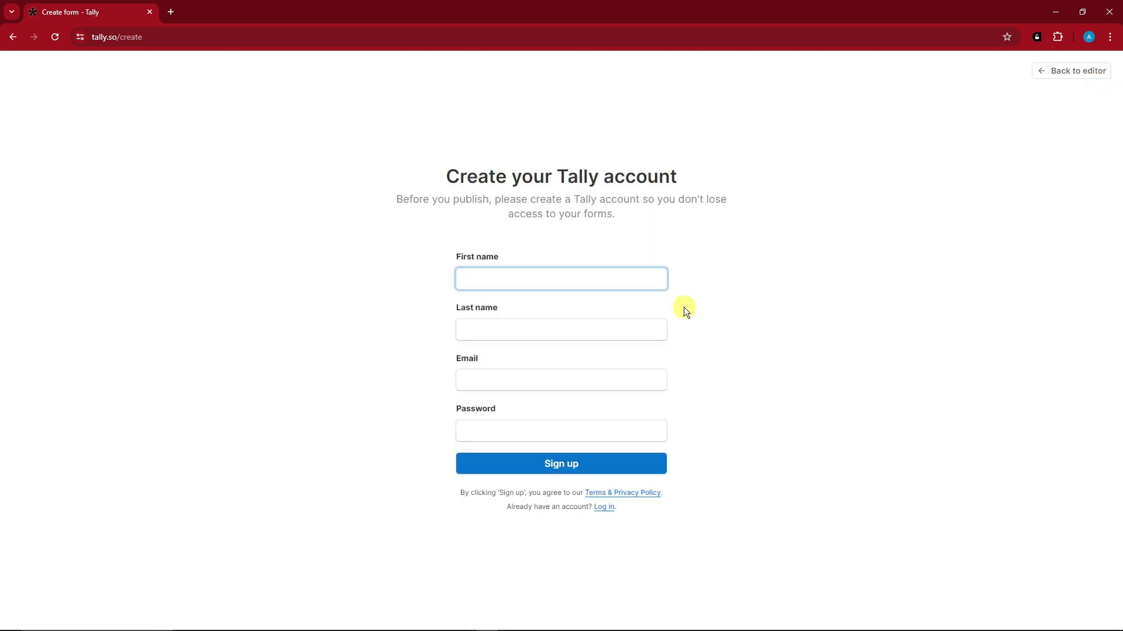
pyautogui.click(596, 472)
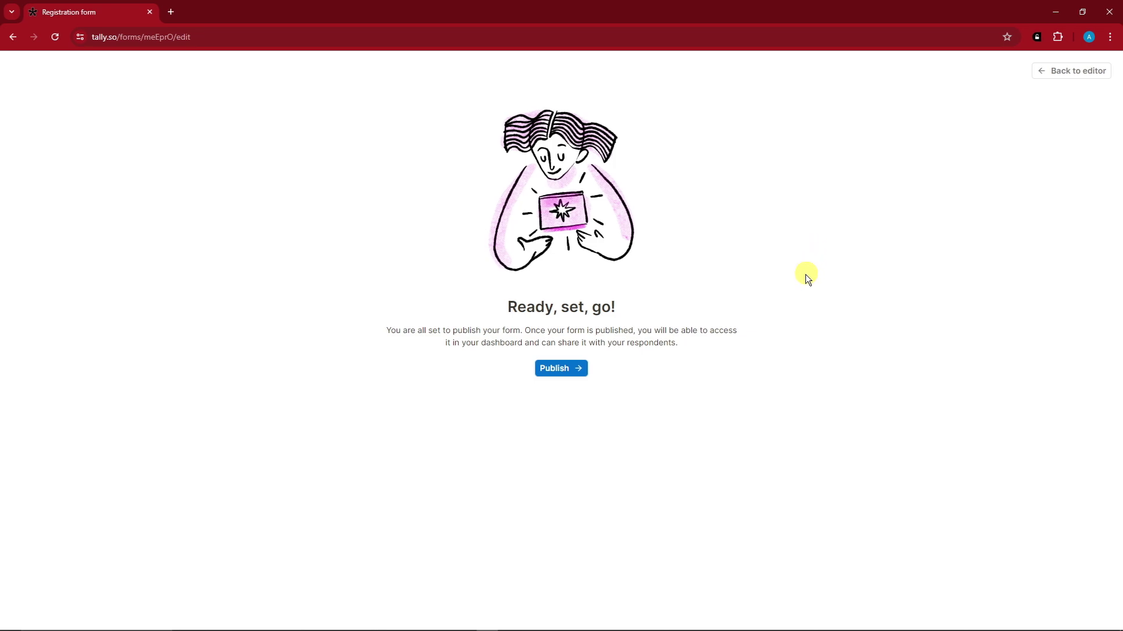
pyautogui.click(555, 369)
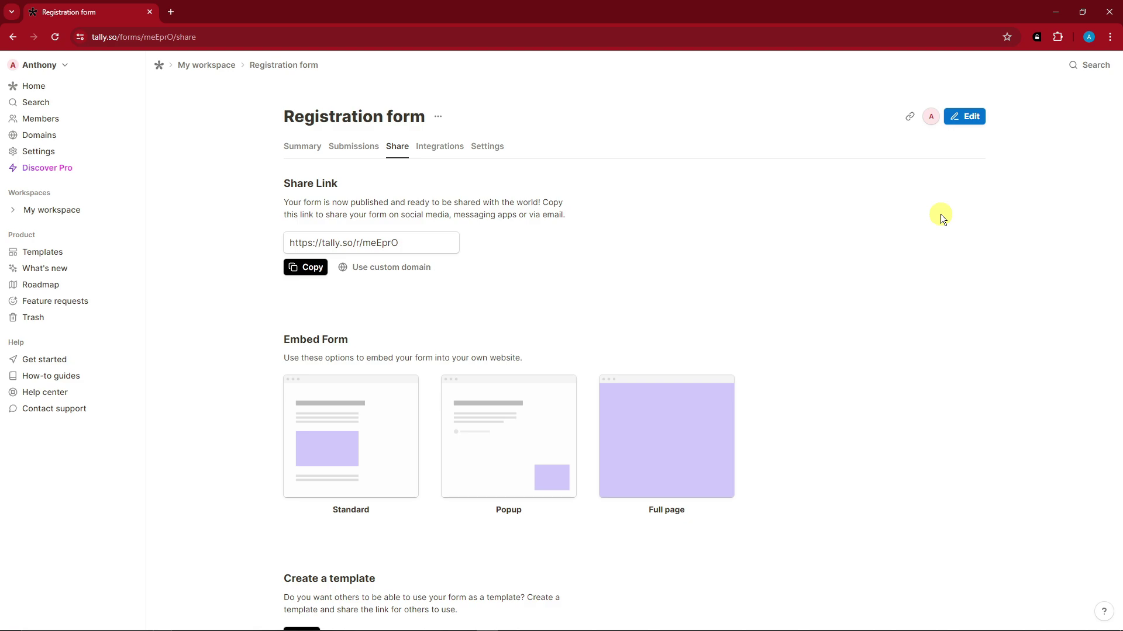
# Step: Look through the account settings and return to the registration form's sharing page
pyautogui.click(35, 156)
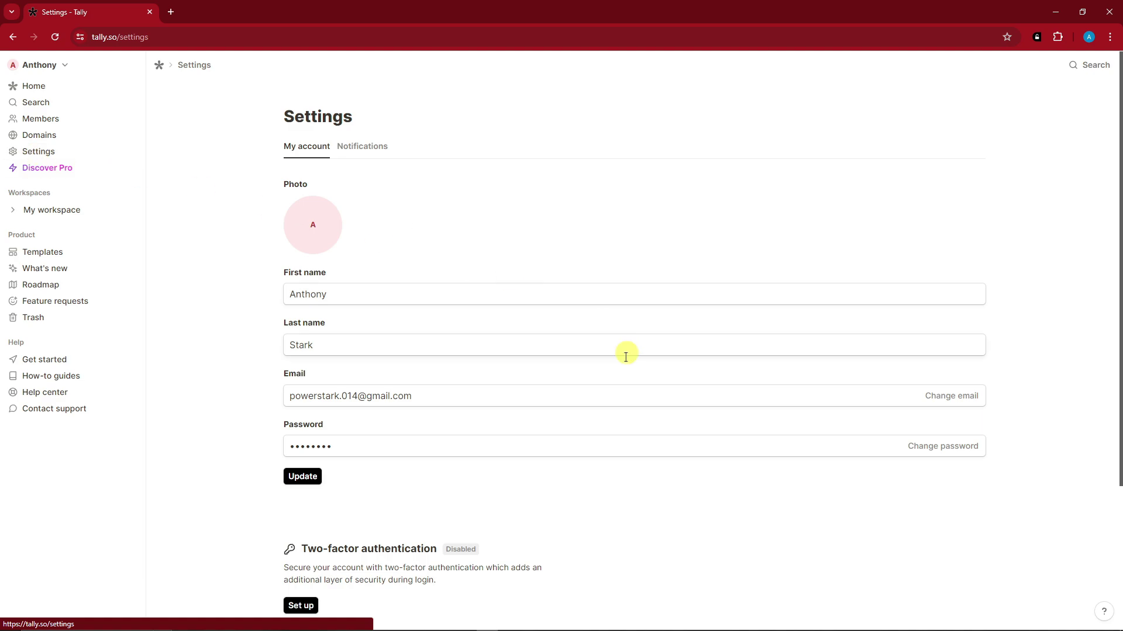
pyautogui.scroll(-3, 617, 362)
pyautogui.scroll(3, 378, 301)
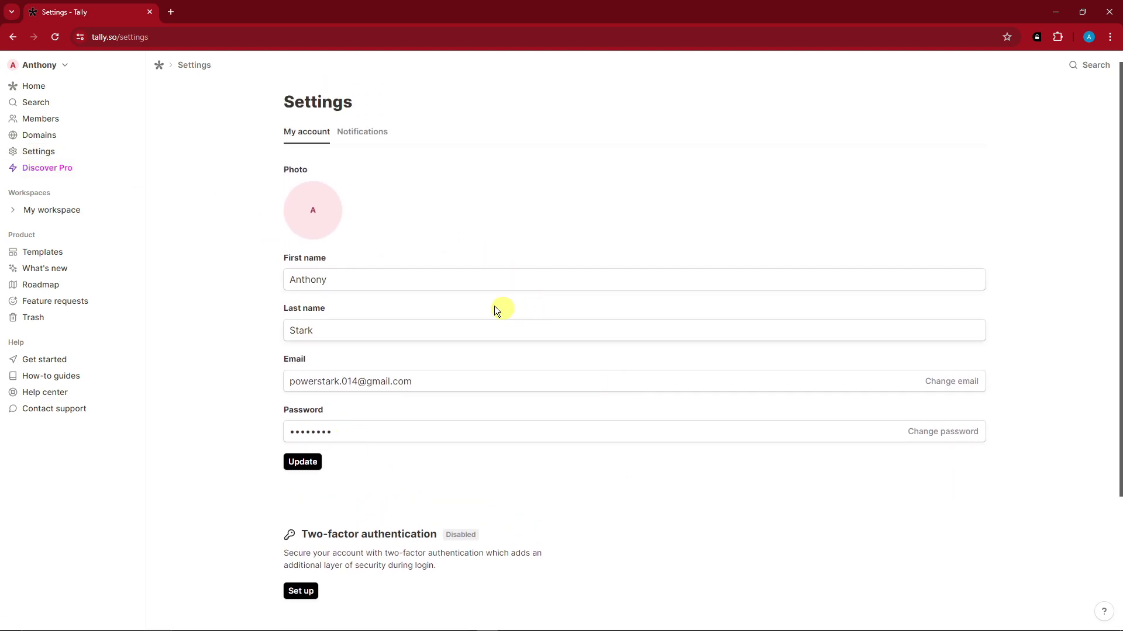
pyautogui.click(12, 37)
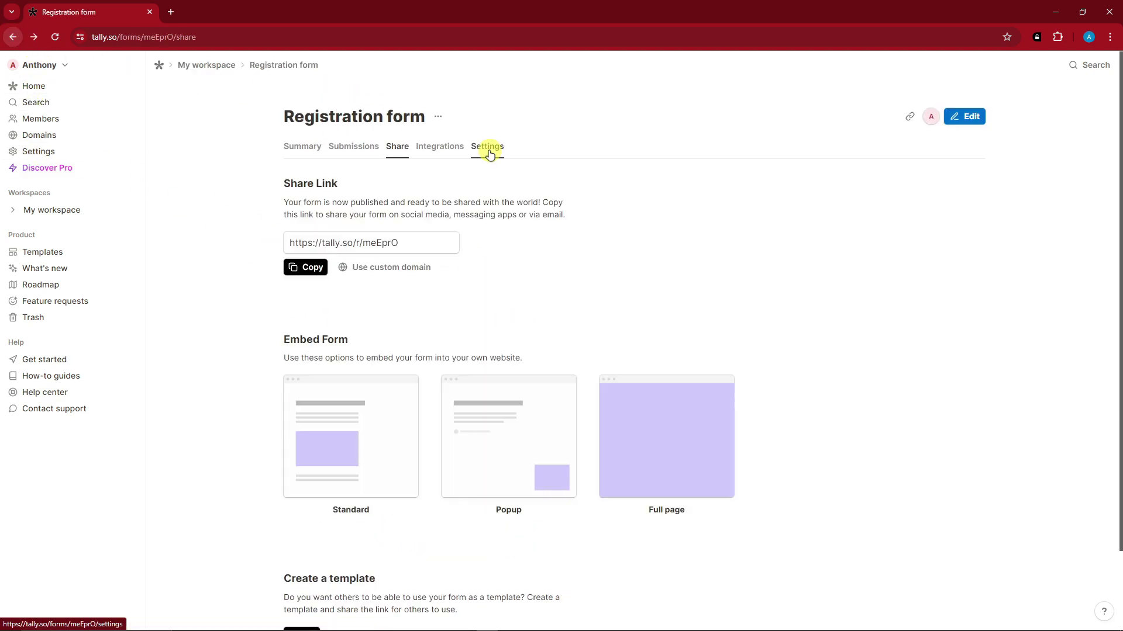
# Step: Copy the share link of the published registration form
pyautogui.moveTo(412, 243); pyautogui.dragTo(256, 229)
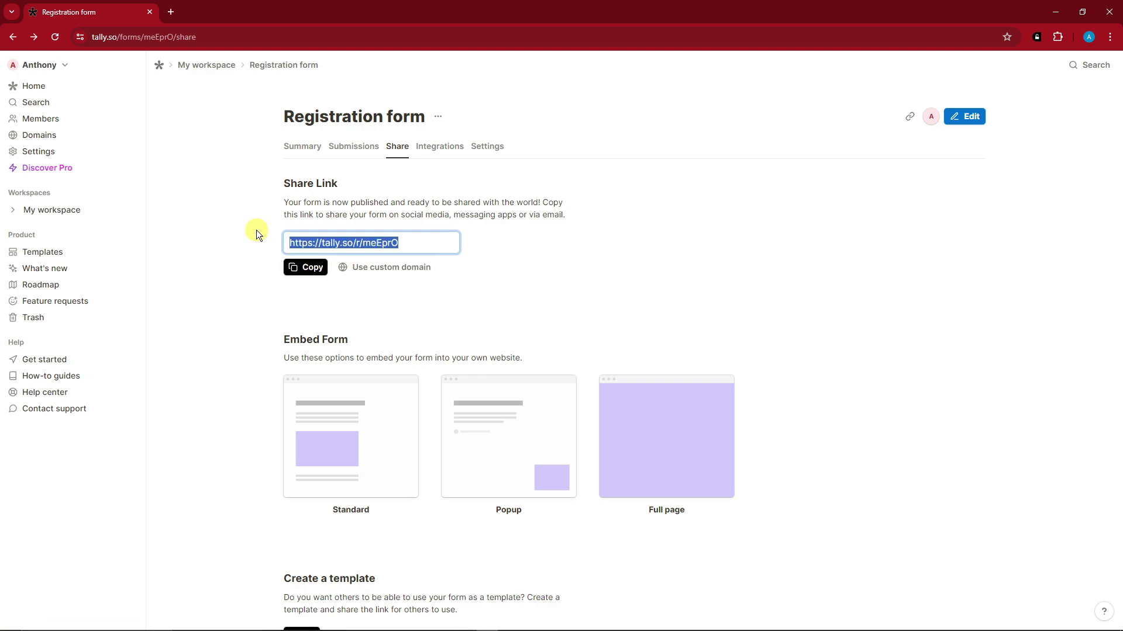
pyautogui.scroll(-2, 713, 327)
pyautogui.scroll(2, 711, 328)
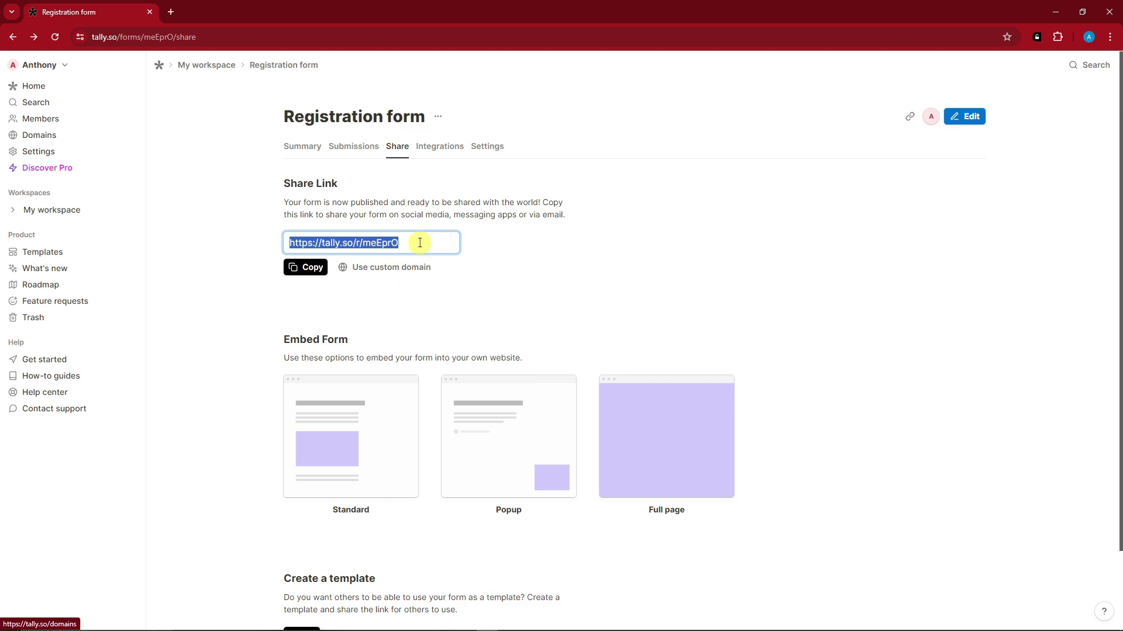
pyautogui.click(506, 237)
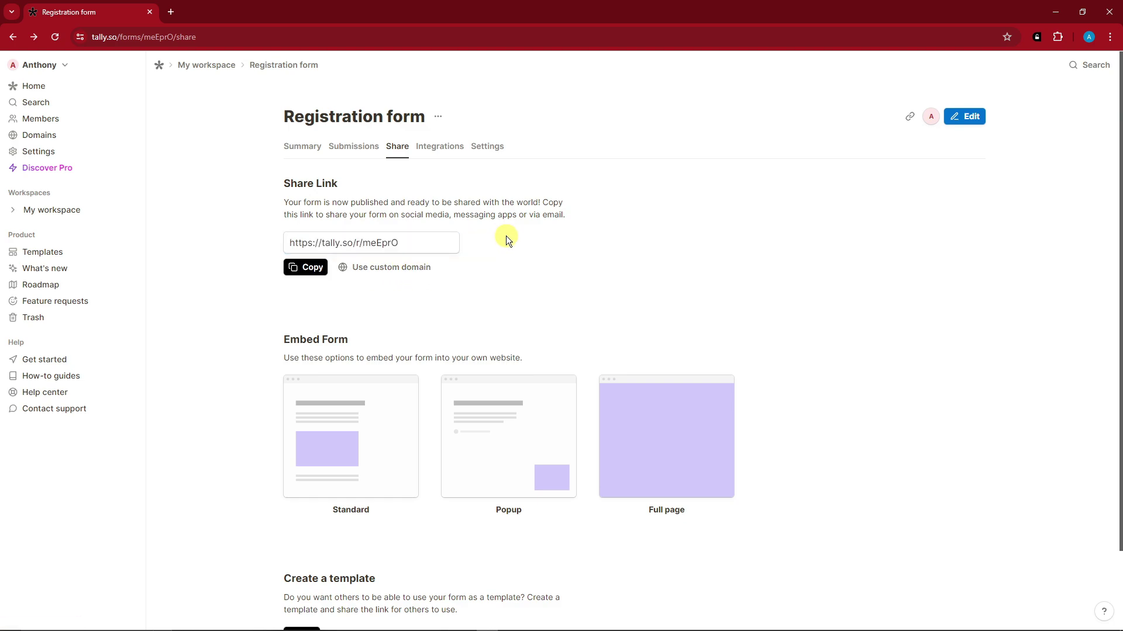
pyautogui.moveTo(429, 243); pyautogui.dragTo(265, 240)
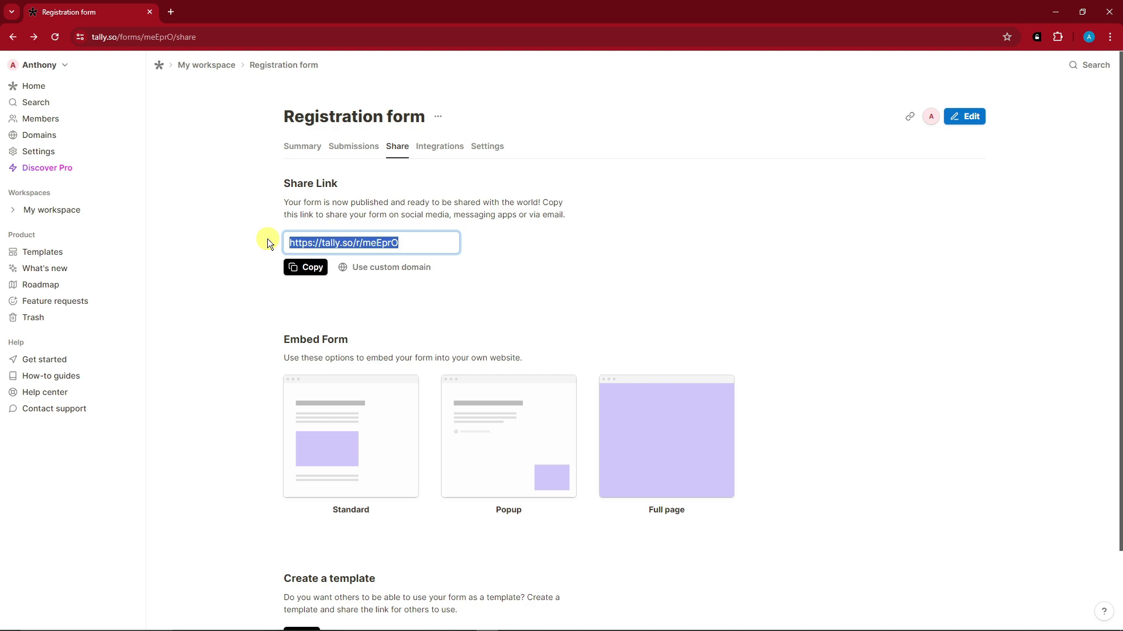
pyautogui.click(329, 243)
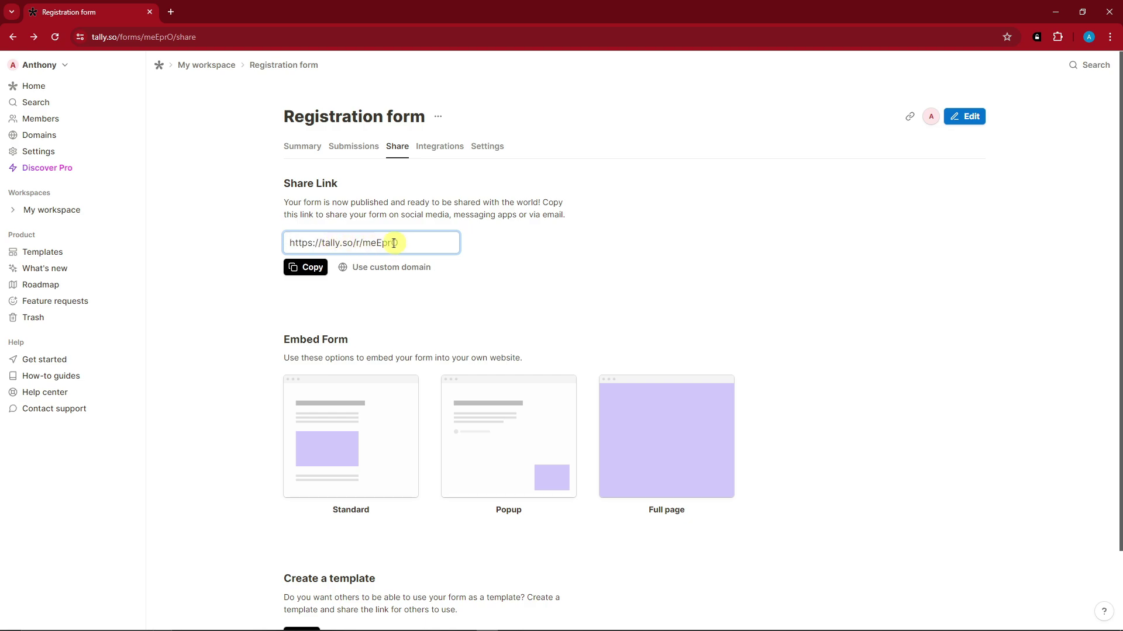
pyautogui.moveTo(395, 243); pyautogui.dragTo(279, 245)
pyautogui.rightClick(345, 241)
pyautogui.click(362, 254)
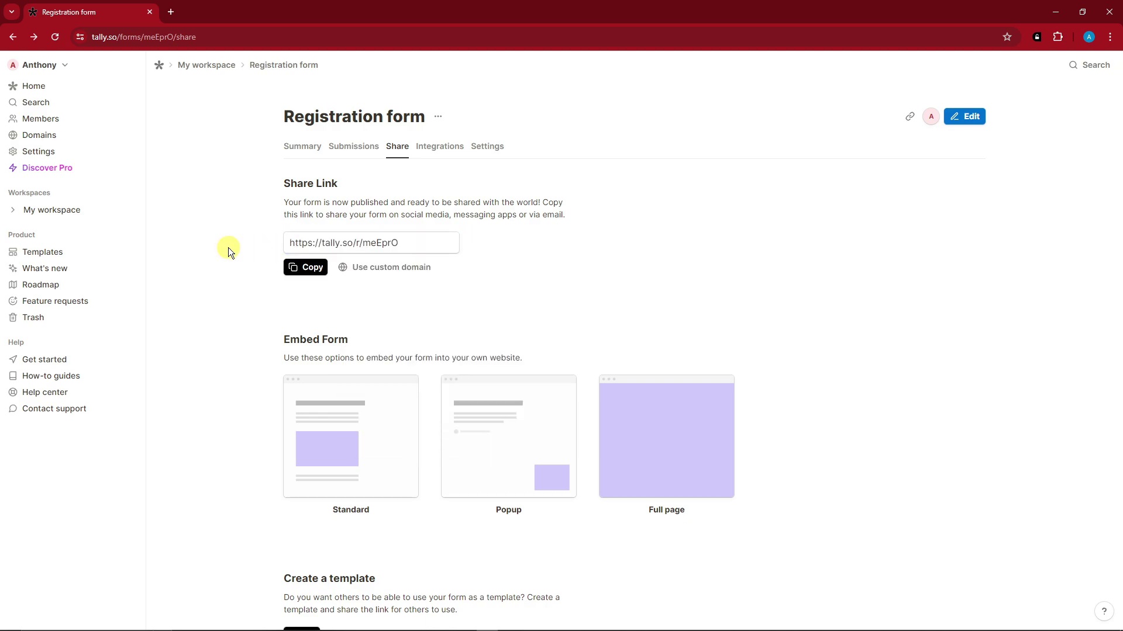
pyautogui.click(303, 270)
# Step: Open the copied share link in a new browser tab and look through the live registration form
pyautogui.click(172, 9)
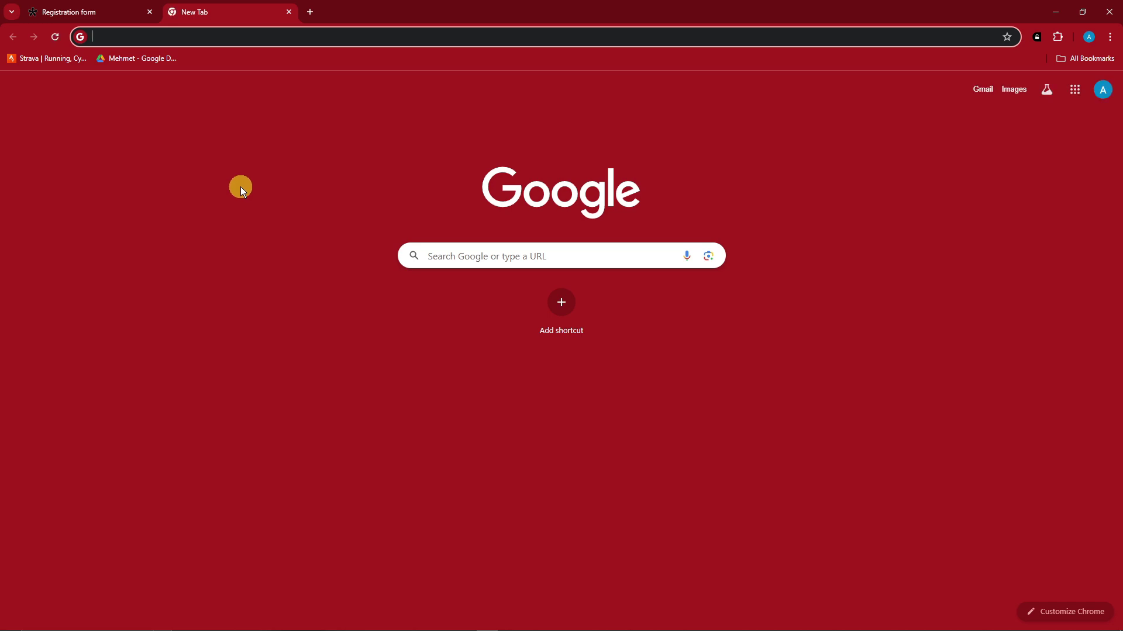
pyautogui.hotkey('ctrl', 'v')
pyautogui.press('Return')
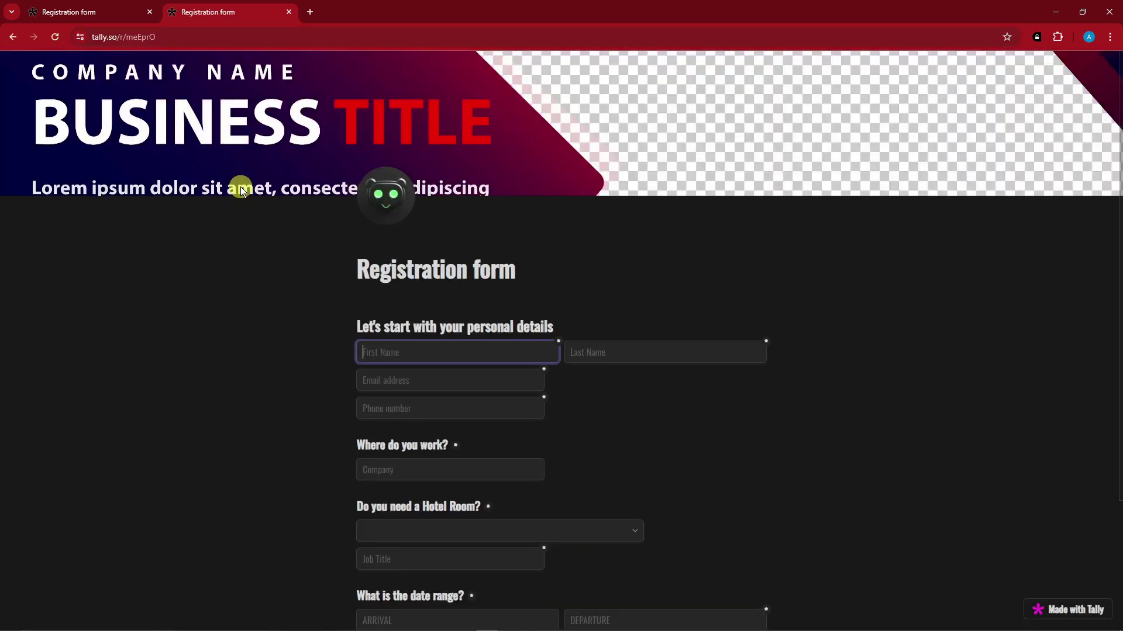
pyautogui.scroll(-3, 352, 344)
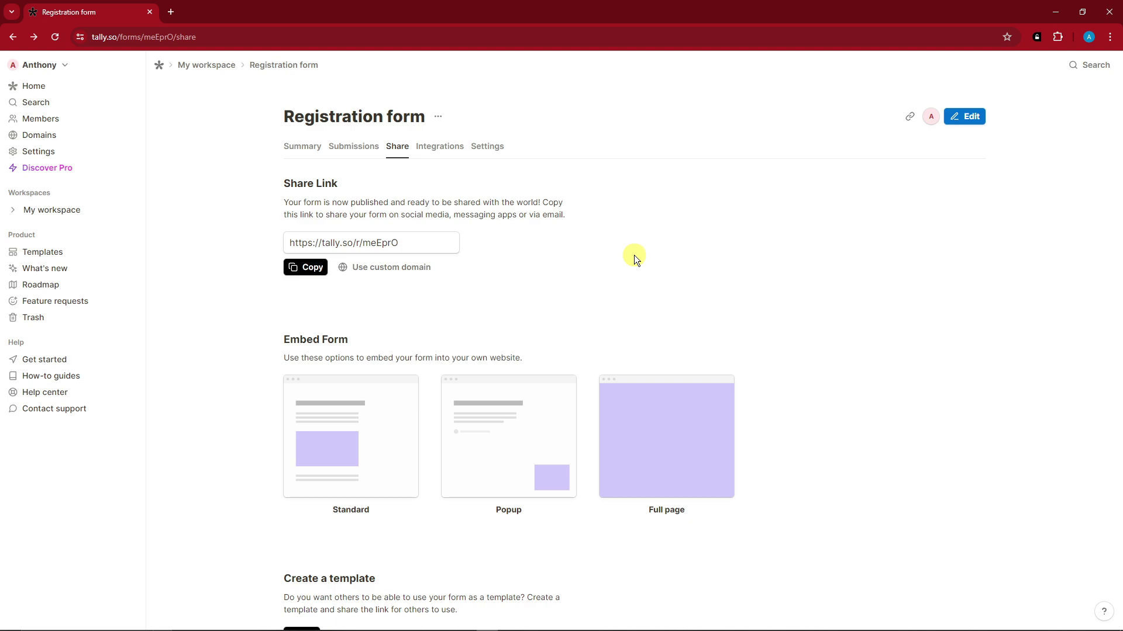
# Step: Review the form's embed options, submissions, integrations and summary
pyautogui.scroll(-2, 328, 312)
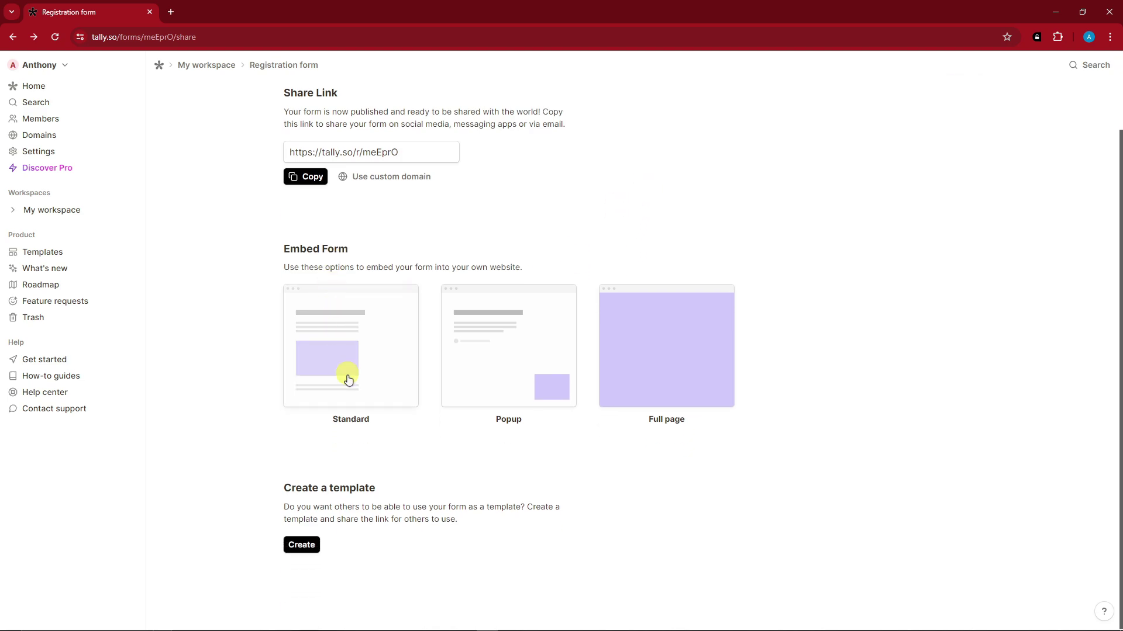
pyautogui.scroll(2, 374, 357)
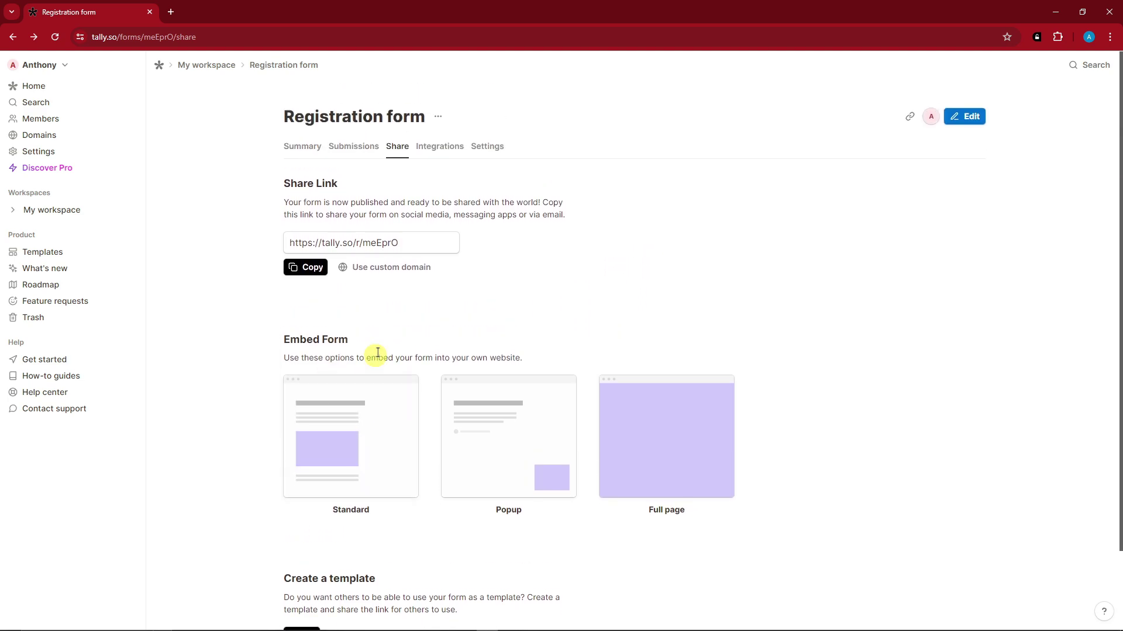
pyautogui.click(371, 152)
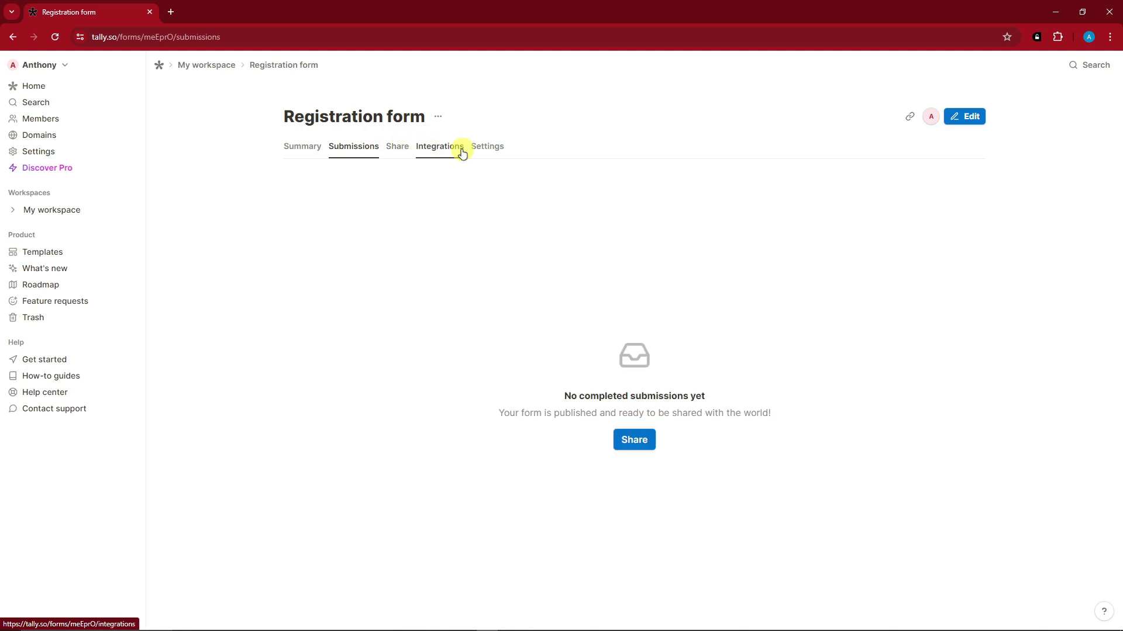
pyautogui.click(458, 150)
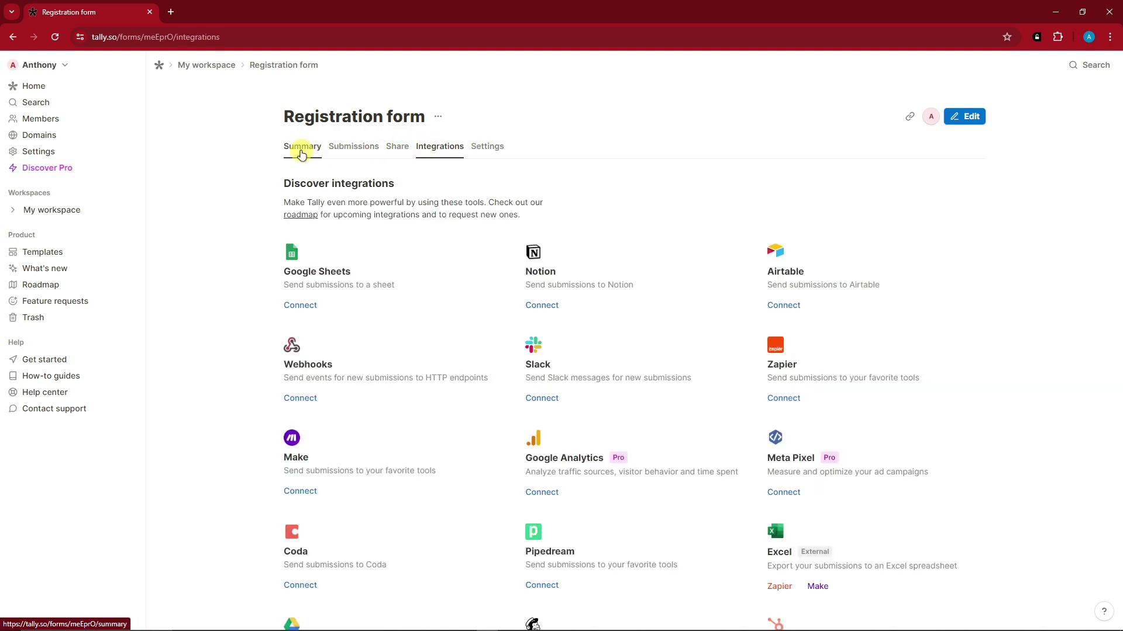
pyautogui.click(301, 154)
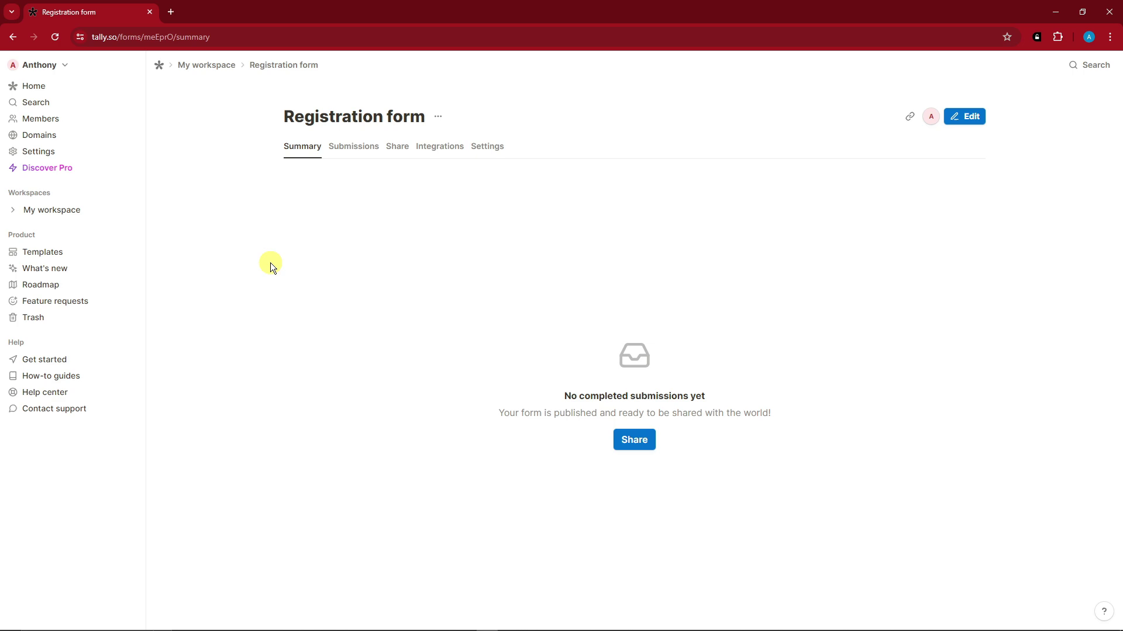
# Step: Create a new form in My workspace, title it "Job Application" and start it from scratch
pyautogui.click(62, 213)
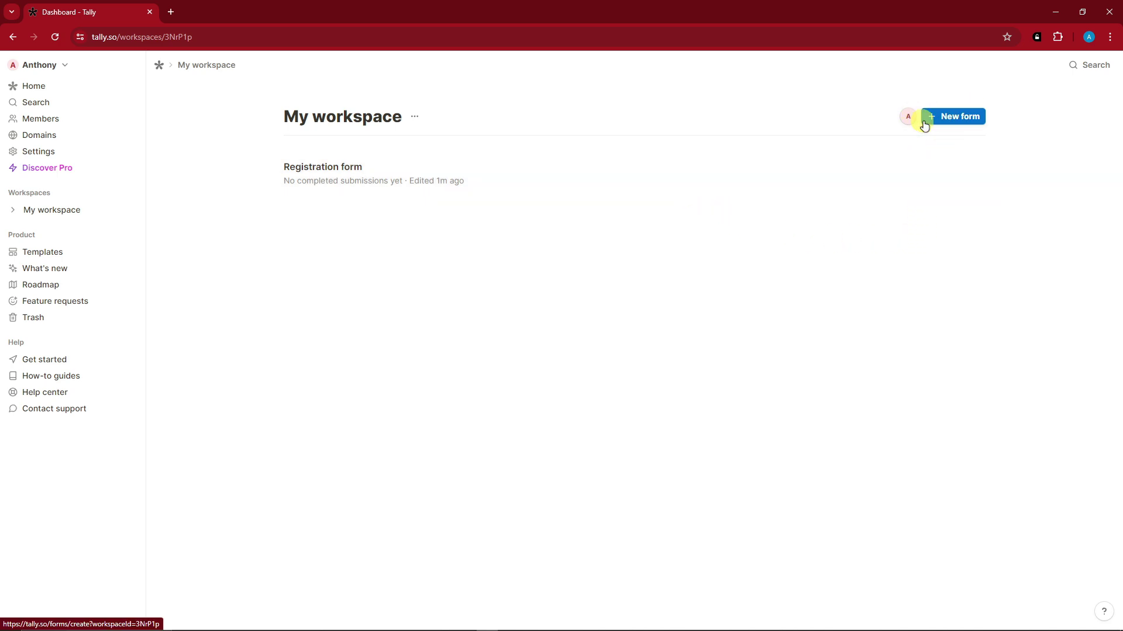
pyautogui.click(924, 125)
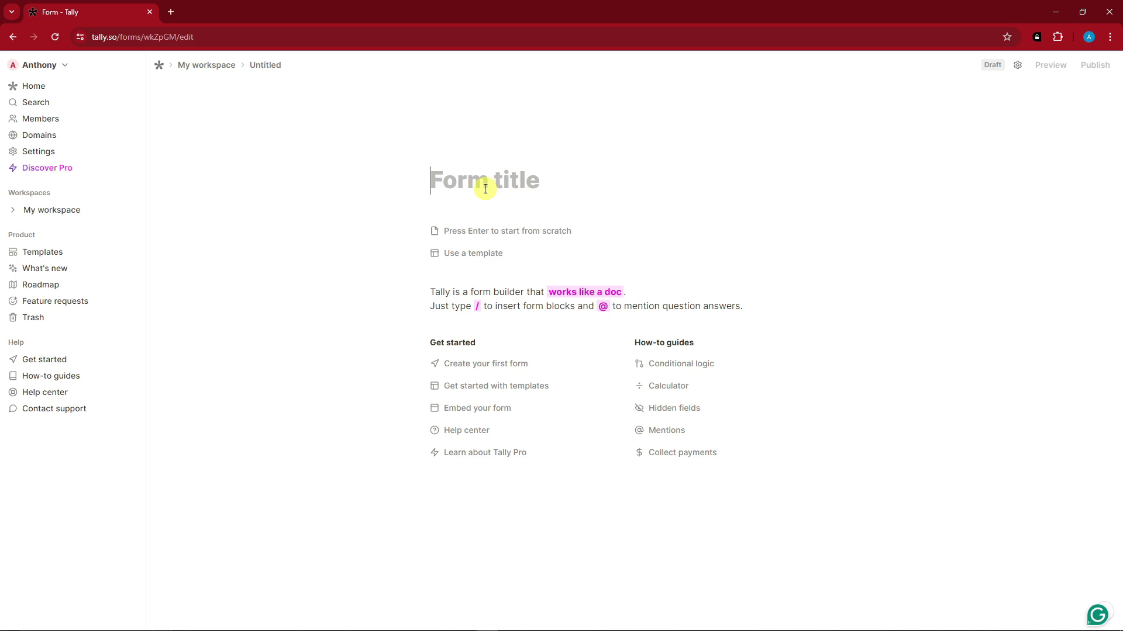
pyautogui.write('JOB')
pyautogui.press('BackSpace')
pyautogui.press('BackSpace')
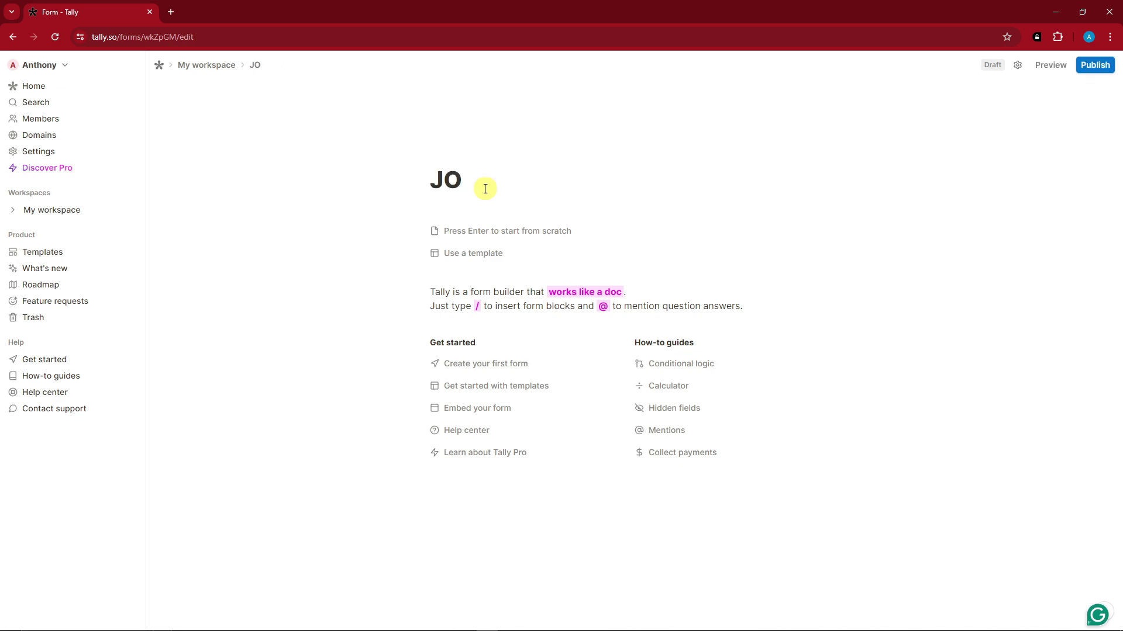
pyautogui.write('ob Application')
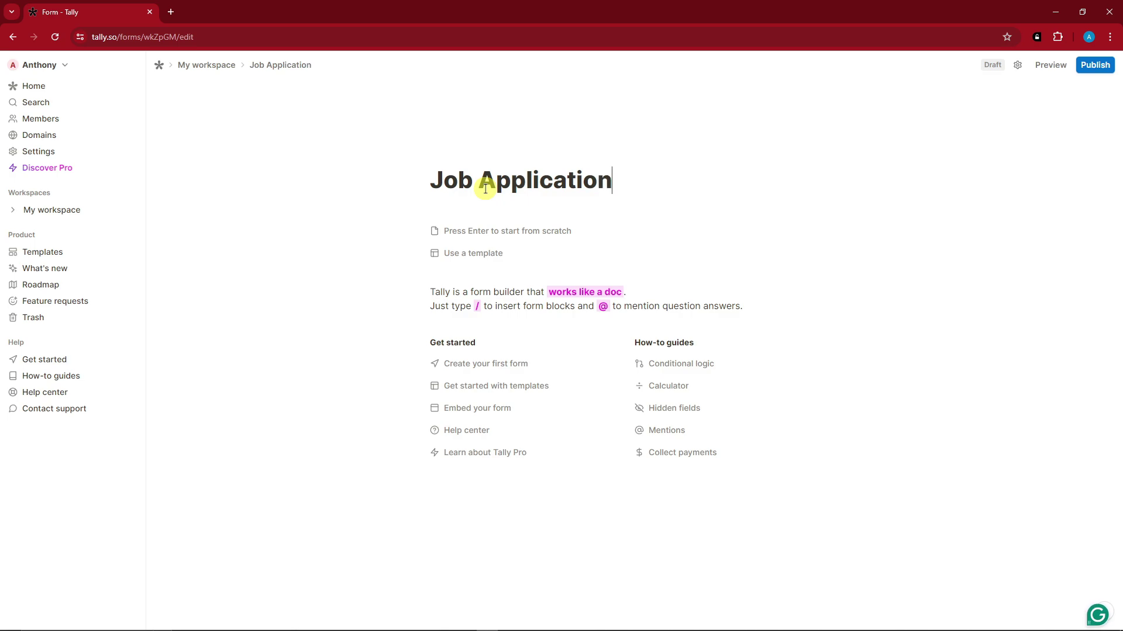
pyautogui.press('Return')
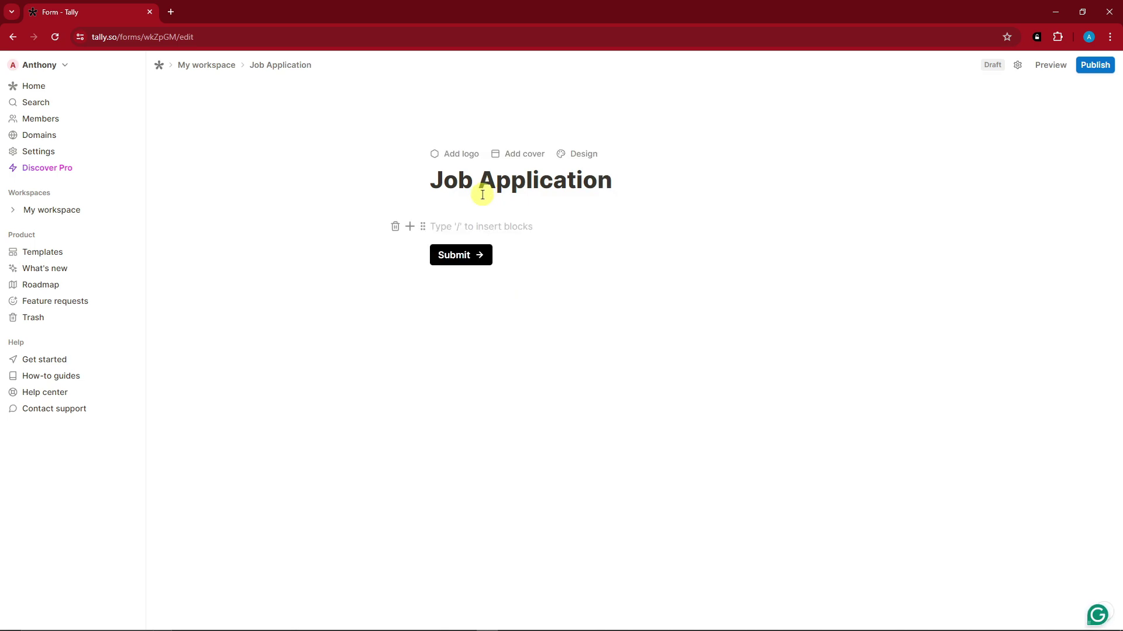
# Step: Browse the question, input and layout blocks available for the Job Application form without inserting any
pyautogui.click(409, 227)
pyautogui.scroll(-6, 409, 296)
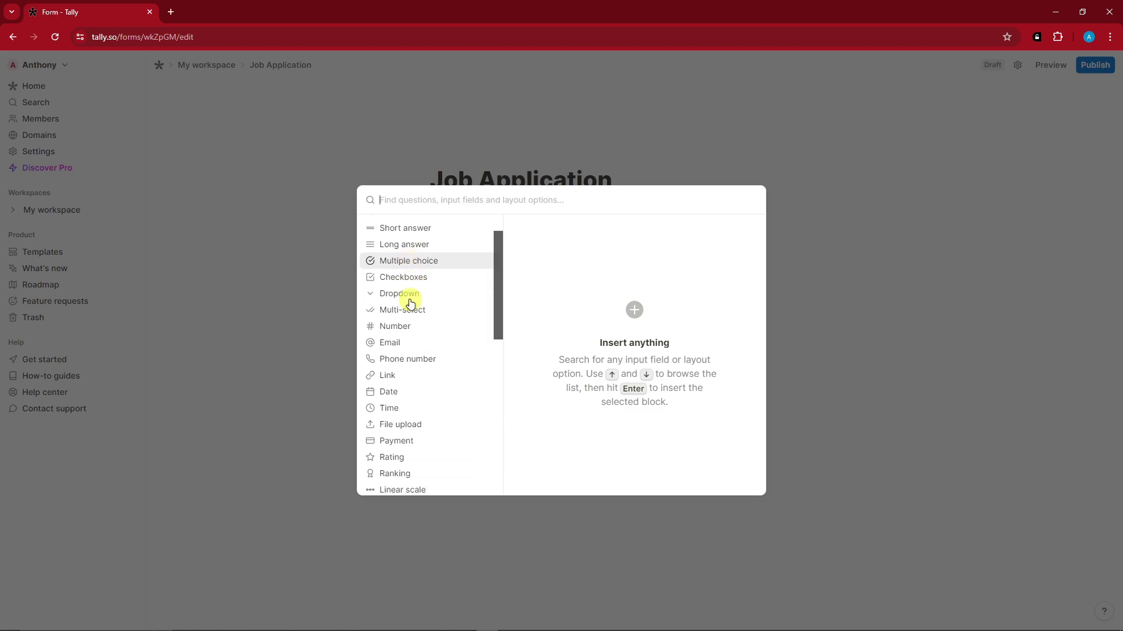
pyautogui.scroll(5, 433, 380)
pyautogui.scroll(2, 436, 423)
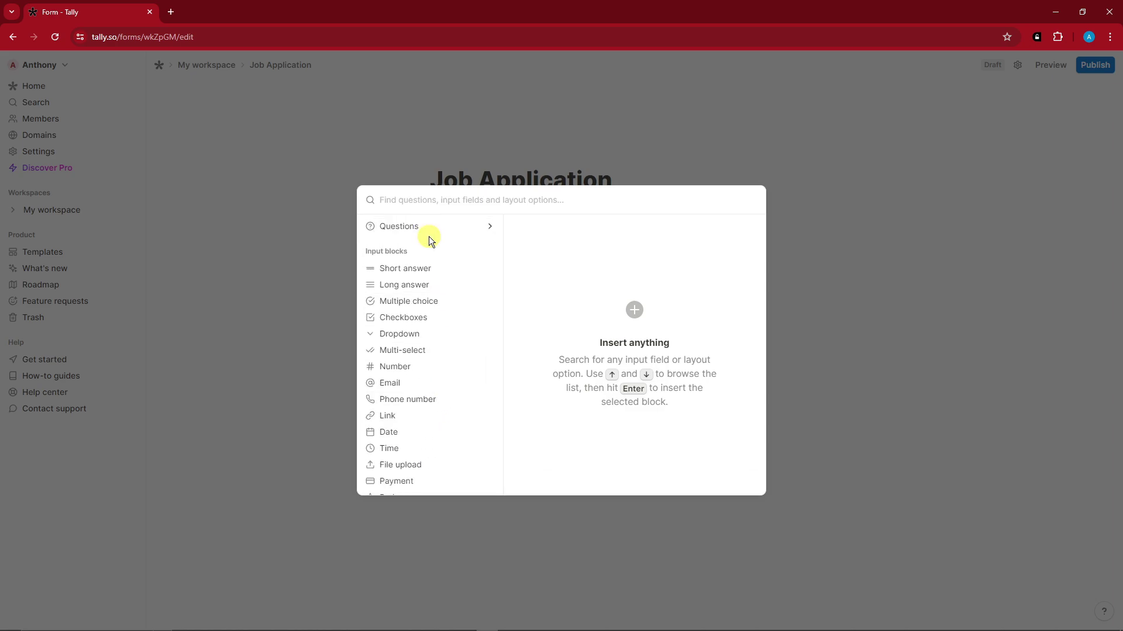
pyautogui.click(426, 230)
pyautogui.click(863, 208)
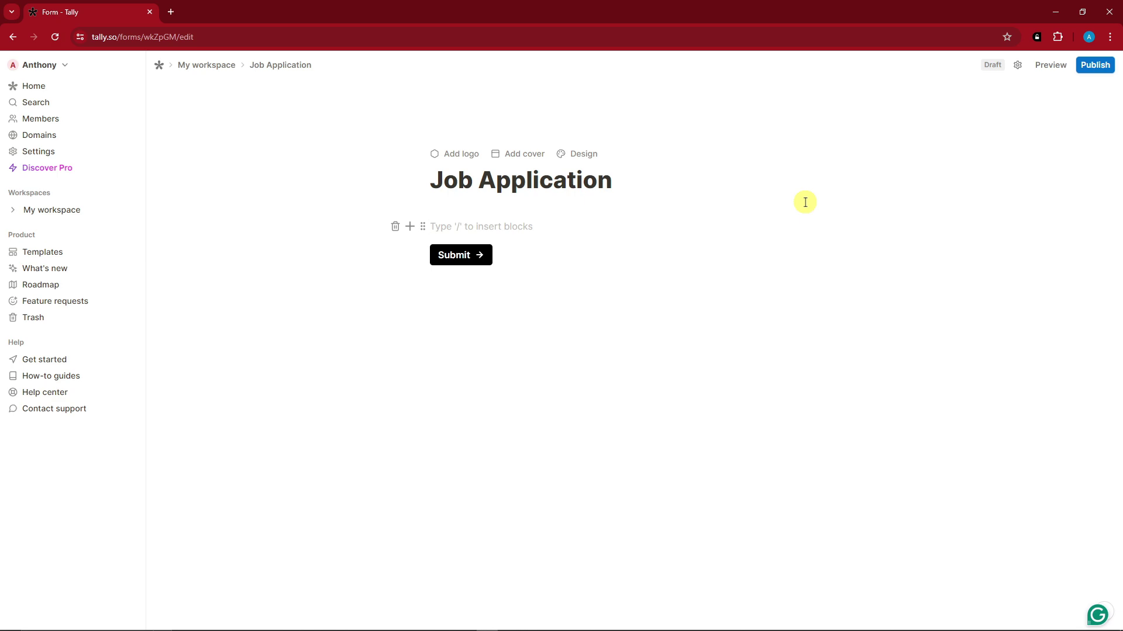
# Step: Insert a short answer block under the Job Application title with the placeholder "Name"
pyautogui.write('/')
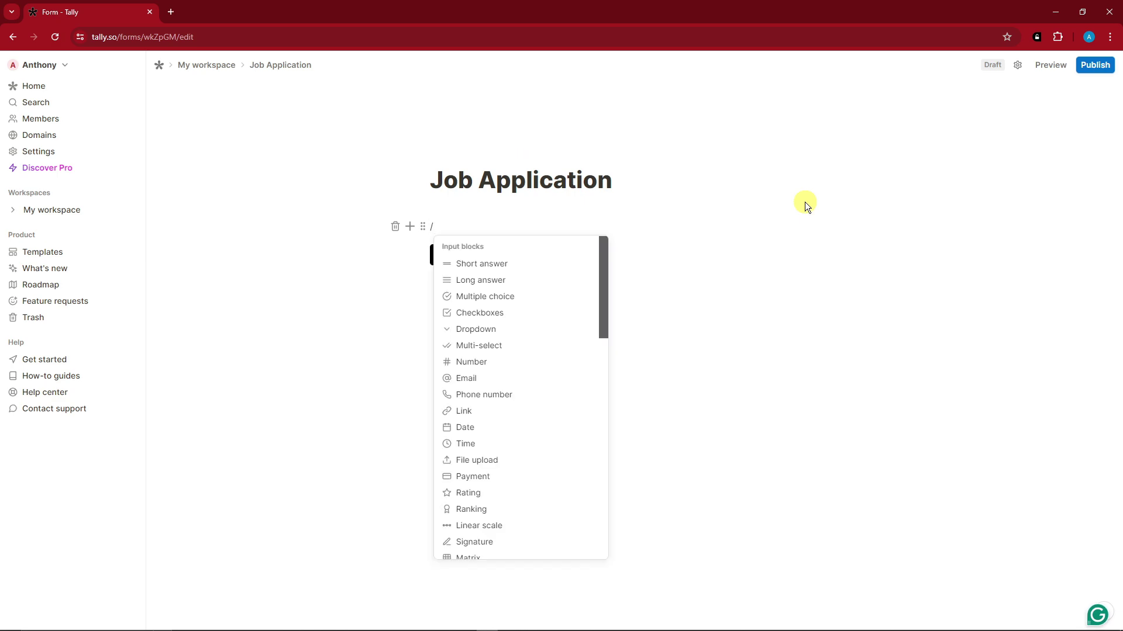
pyautogui.scroll(-4, 519, 436)
pyautogui.scroll(3, 544, 498)
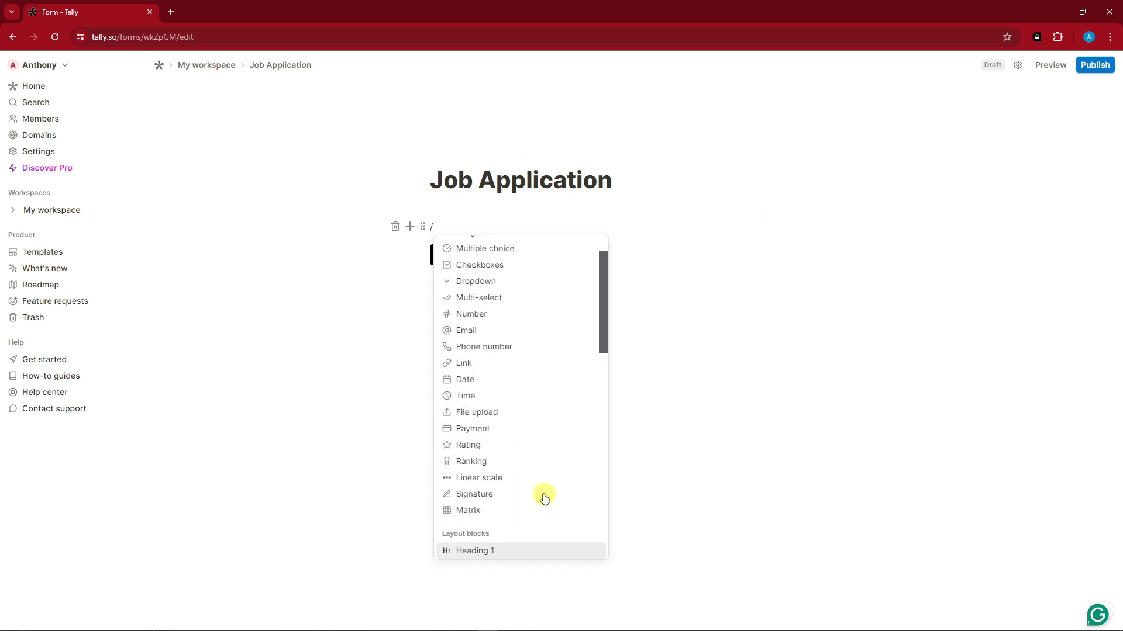
pyautogui.scroll(2, 544, 498)
pyautogui.click(468, 264)
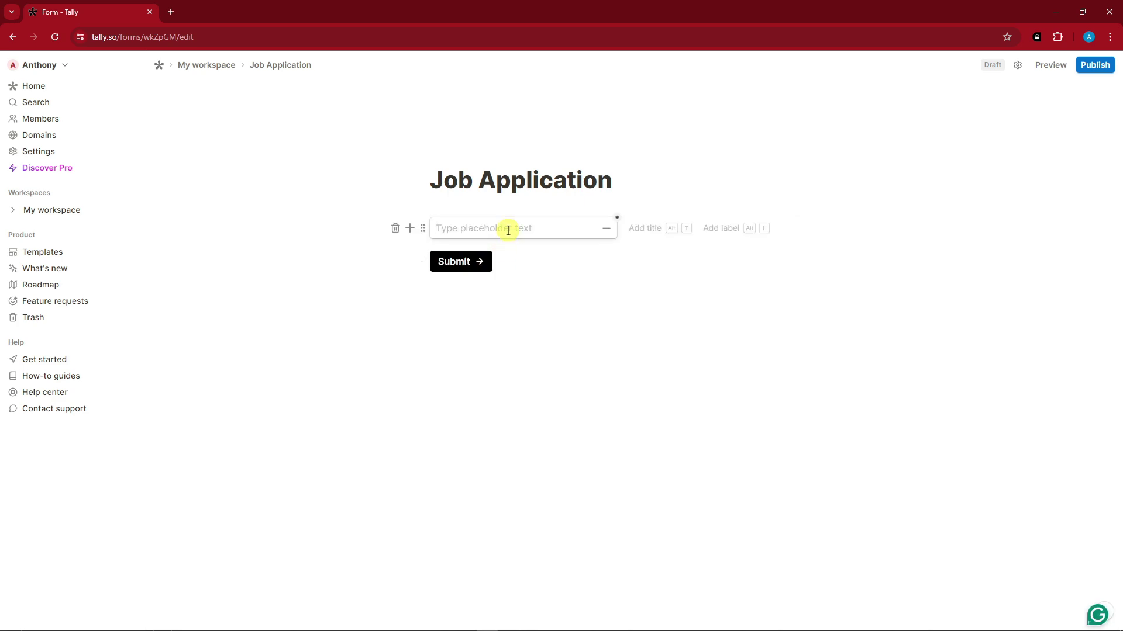
pyautogui.write('NAM')
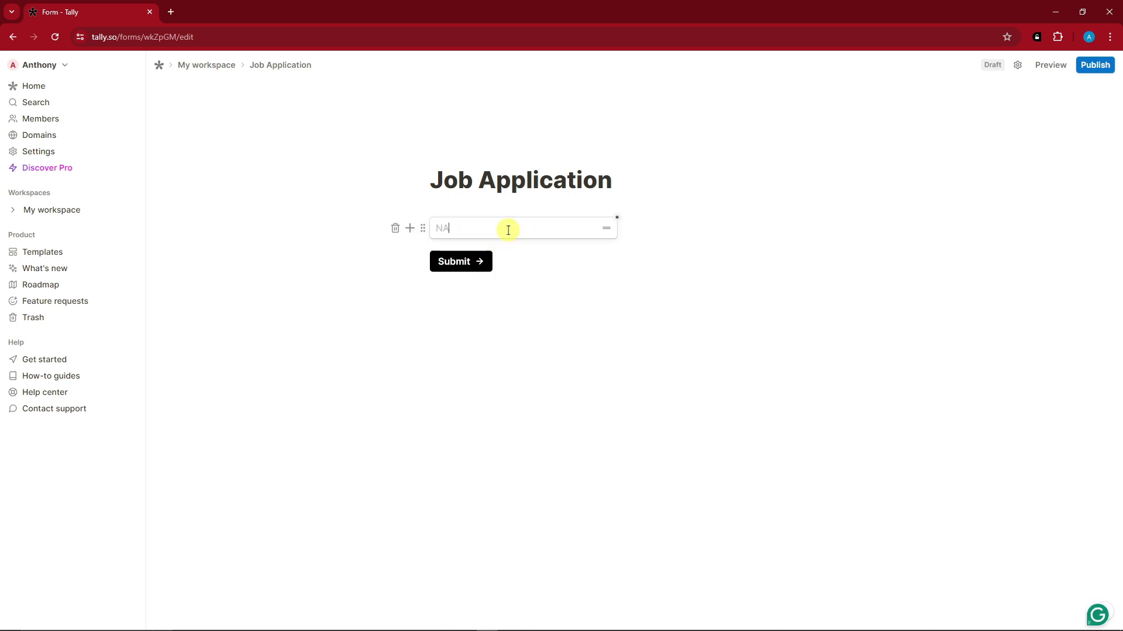
# Step: Insert a short answer block below the Name field with the placeholder "Last"
pyautogui.click(409, 229)
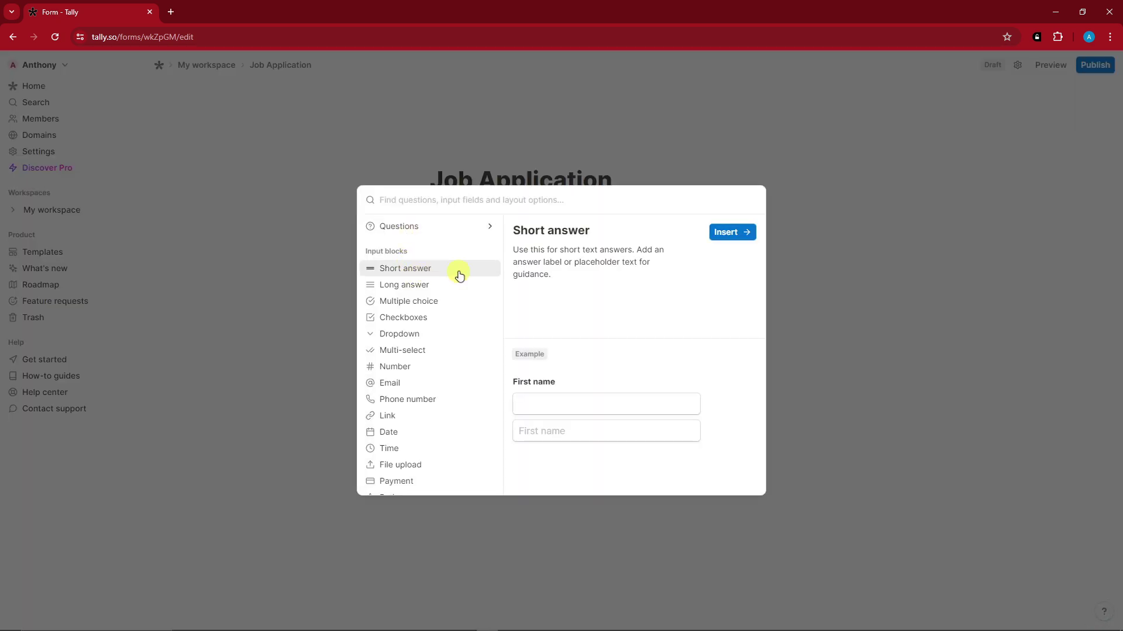
pyautogui.click(743, 232)
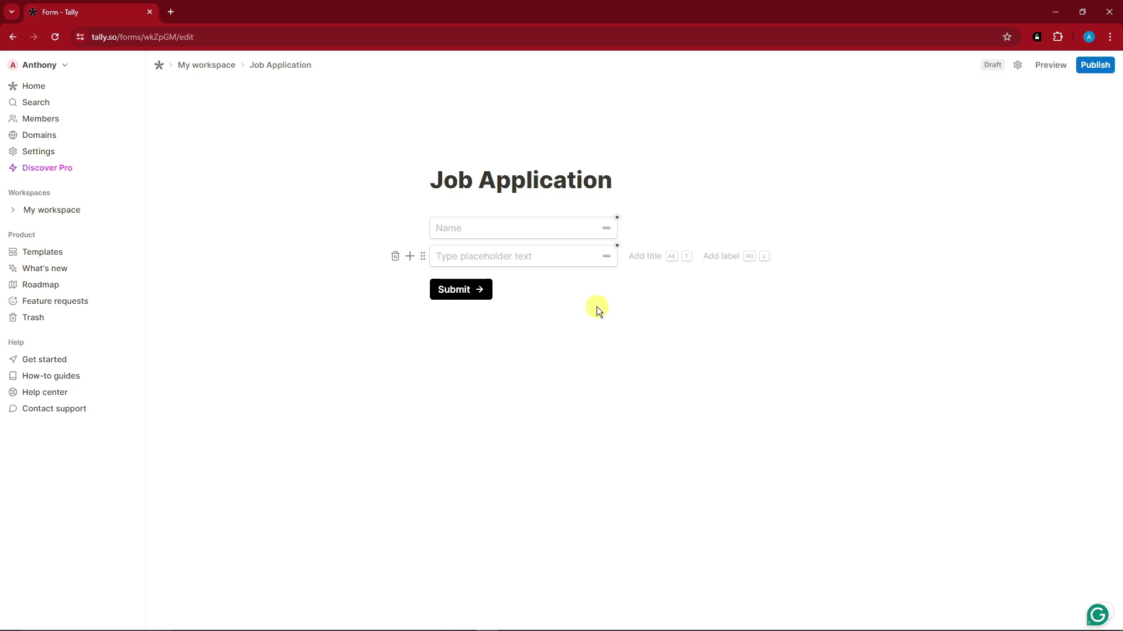
pyautogui.write('Last')
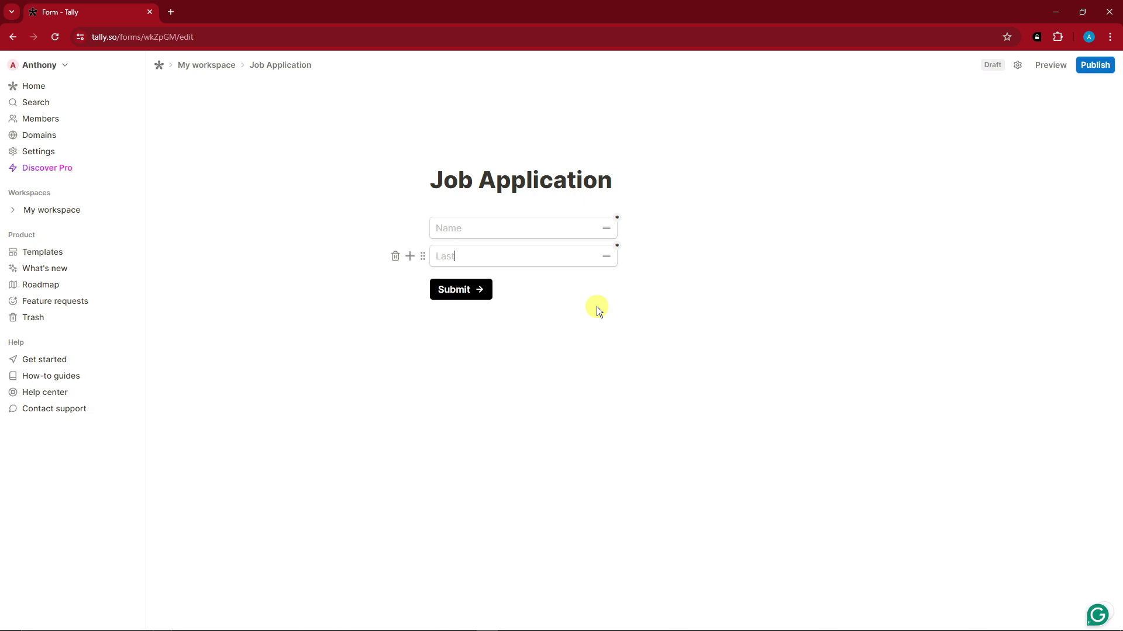
# Step: Insert a short answer block below the Last field with the placeholder "Phone number"
pyautogui.press('Return')
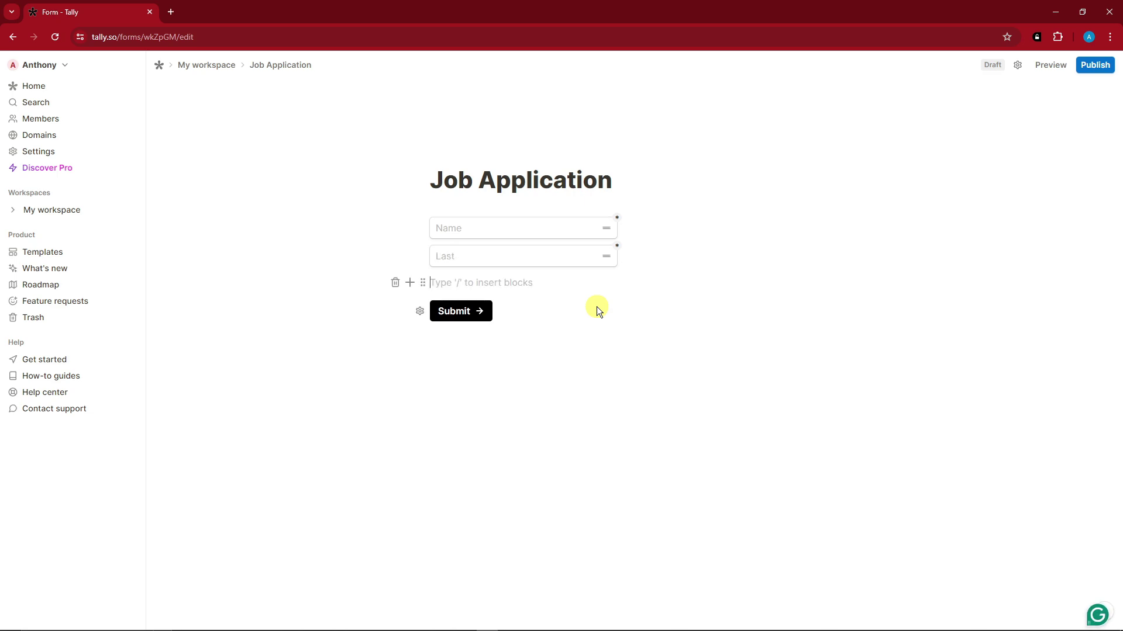
pyautogui.write('/')
pyautogui.click(512, 320)
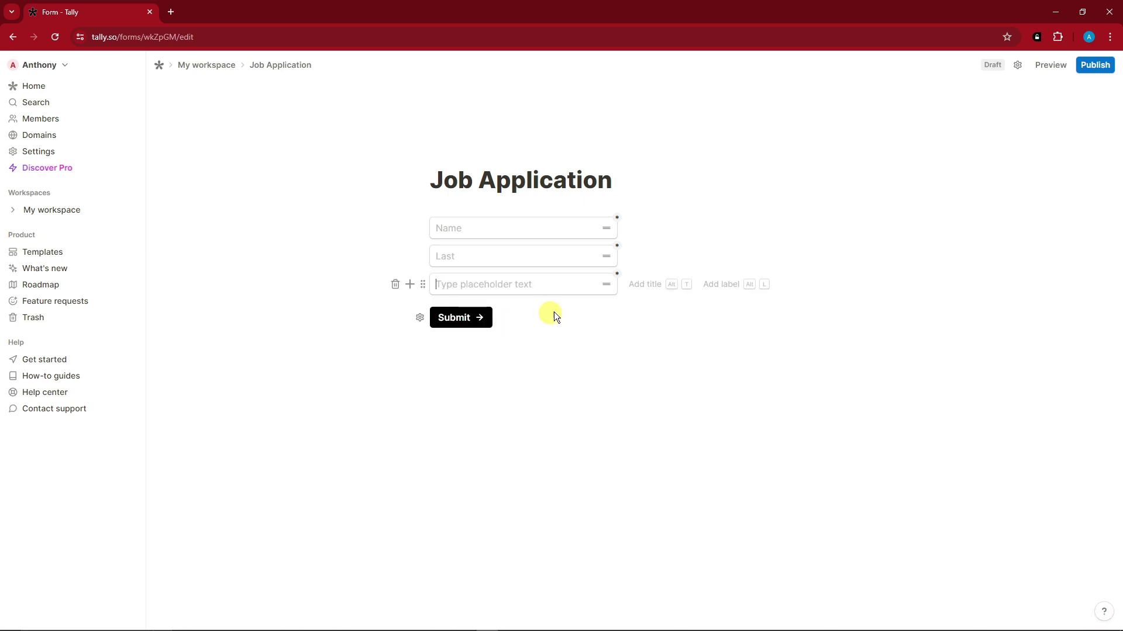
pyautogui.write('Con')
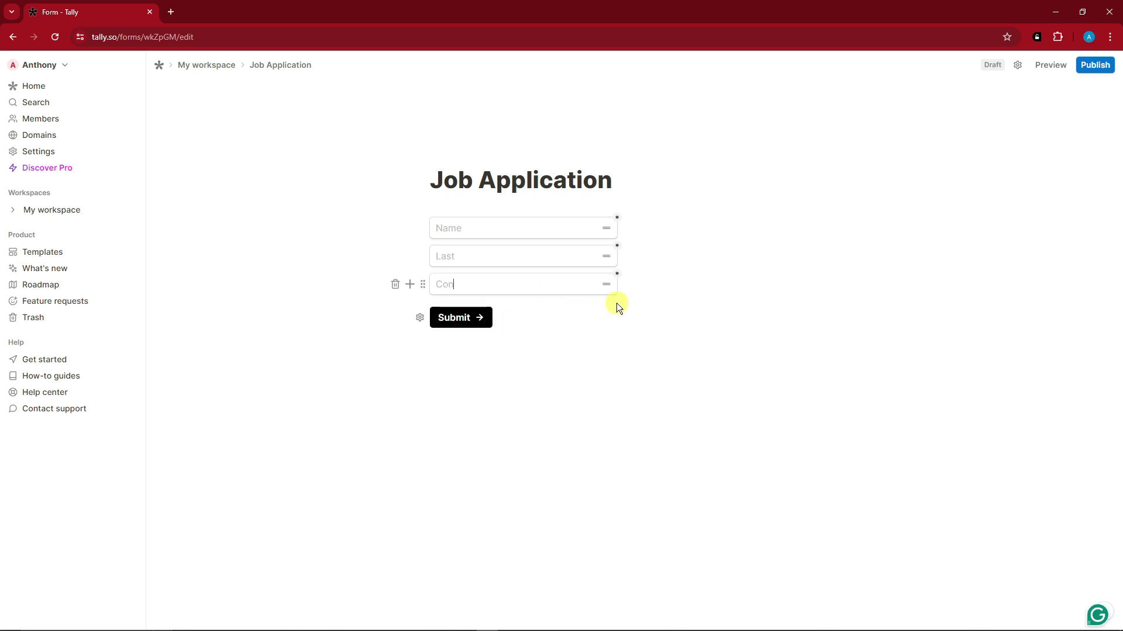
pyautogui.write('tact numb')
pyautogui.hotkey('ctrl', 'a')
pyautogui.press('BackSpace')
pyautogui.write('Phone number')
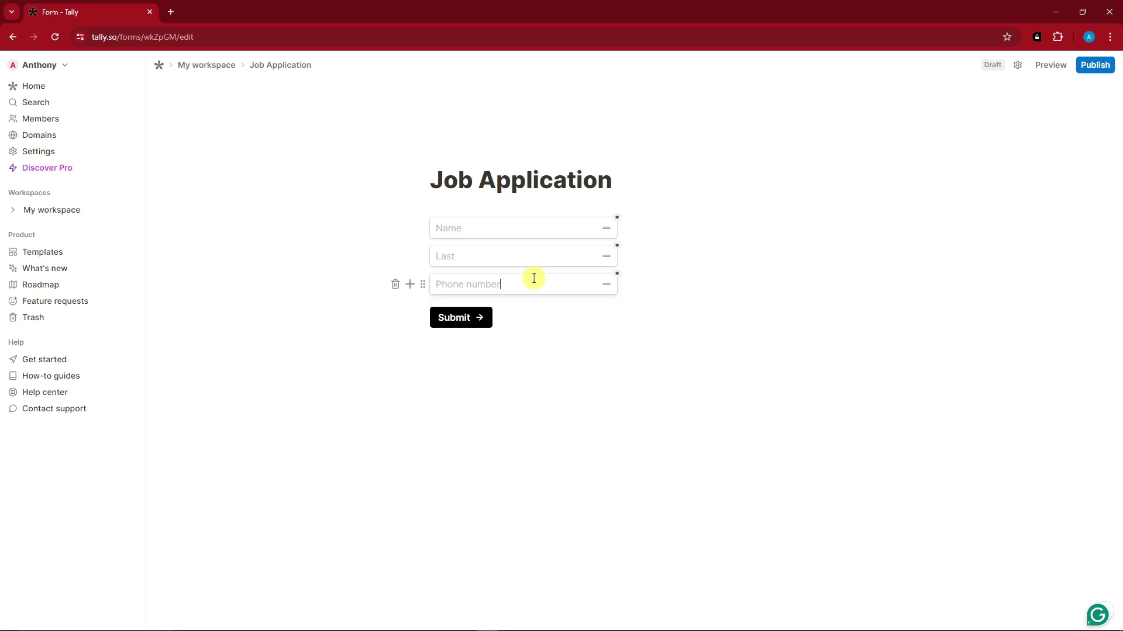
# Step: Insert a long answer block below the Phone number field with the placeholder "Complete Address"
pyautogui.press('Return')
pyautogui.write('/')
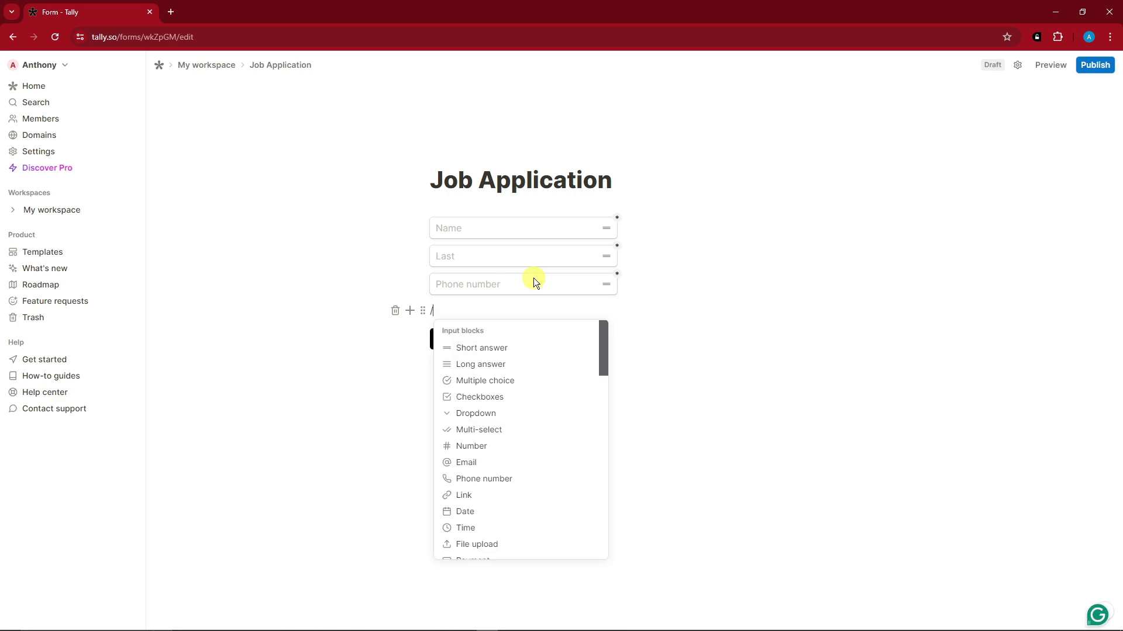
pyautogui.click(494, 367)
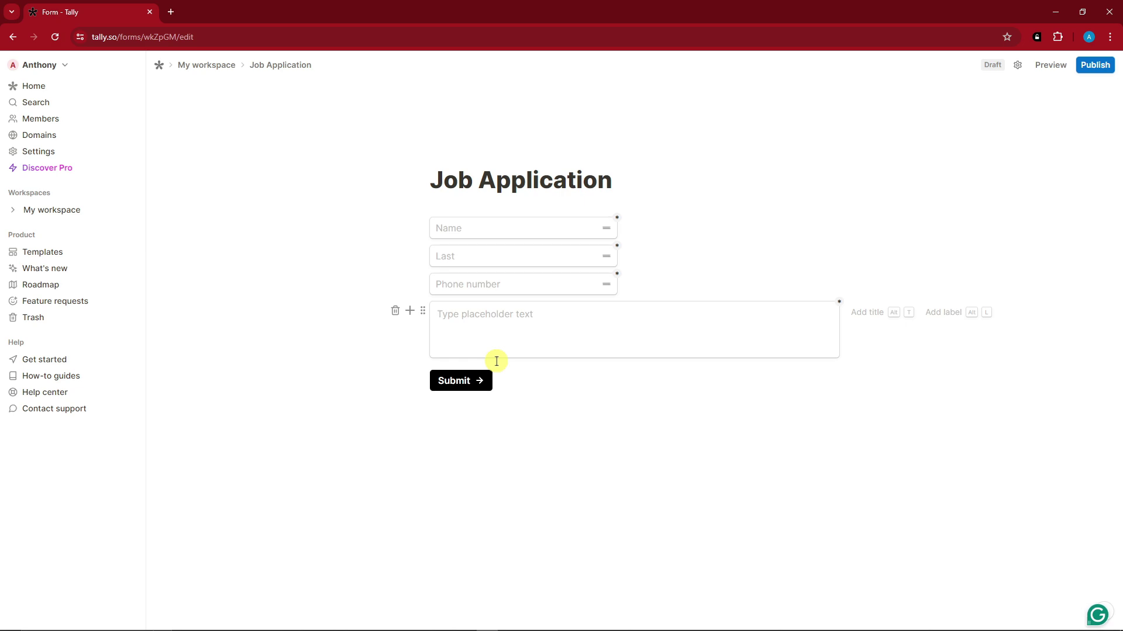
pyautogui.write('Complete Address')
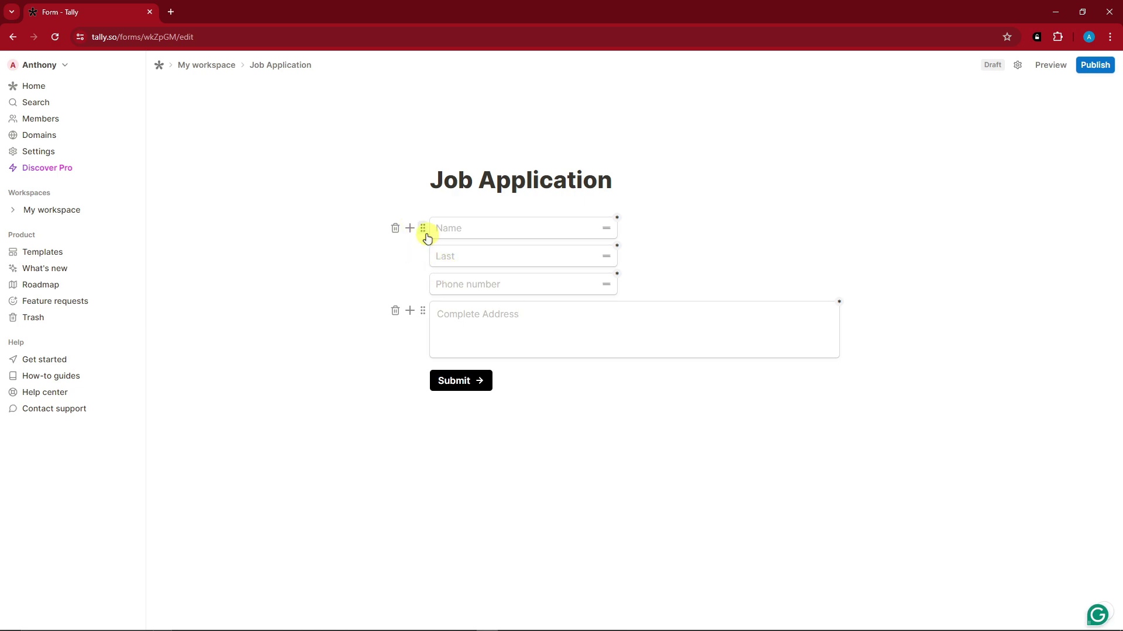
# Step: Arrange the Name and Last fields side by side in one row, with Name first and wider than Last
pyautogui.moveTo(422, 261); pyautogui.dragTo(471, 234)
pyautogui.moveTo(658, 226); pyautogui.dragTo(414, 231)
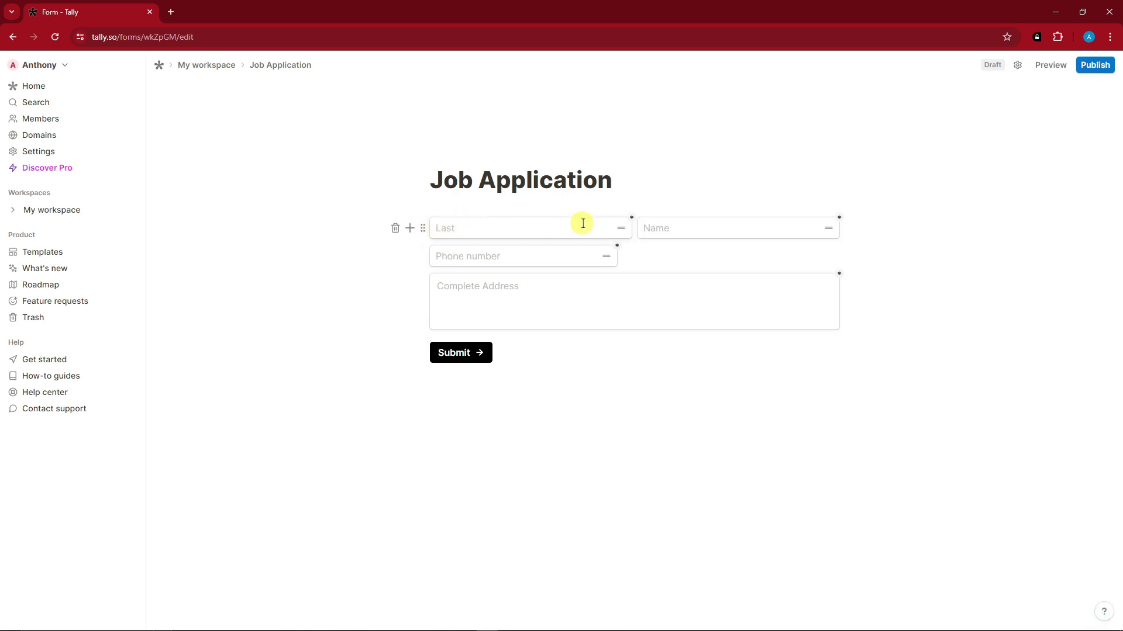
pyautogui.moveTo(629, 226); pyautogui.dragTo(411, 226)
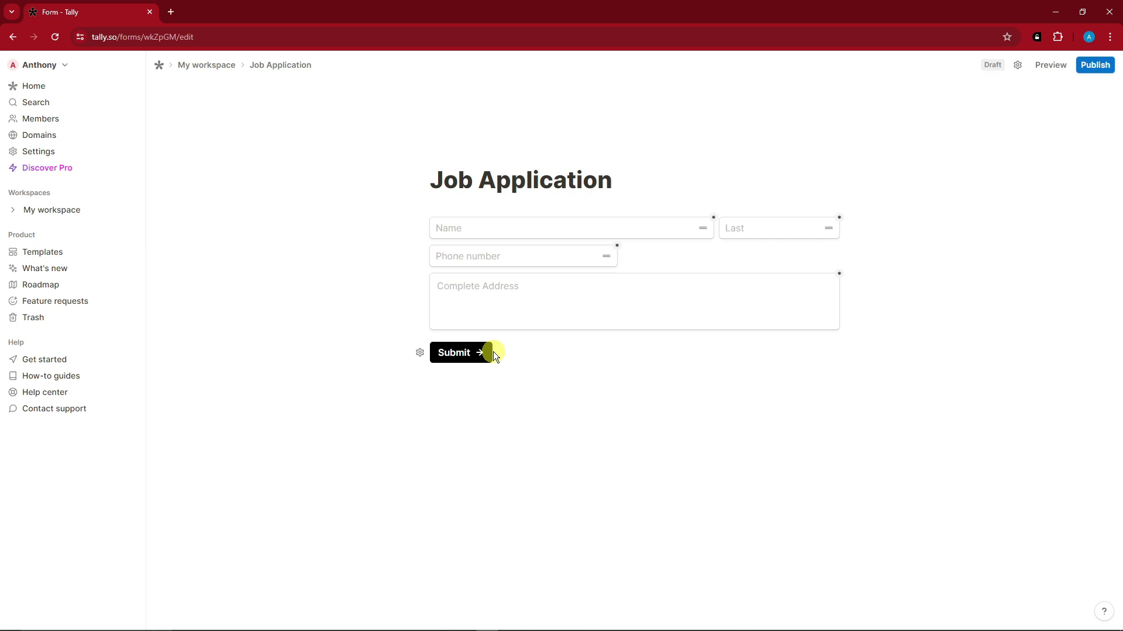
# Step: Insert a short answer block with the placeholder "Gender" and place it before Phone number in the same row
pyautogui.click(412, 256)
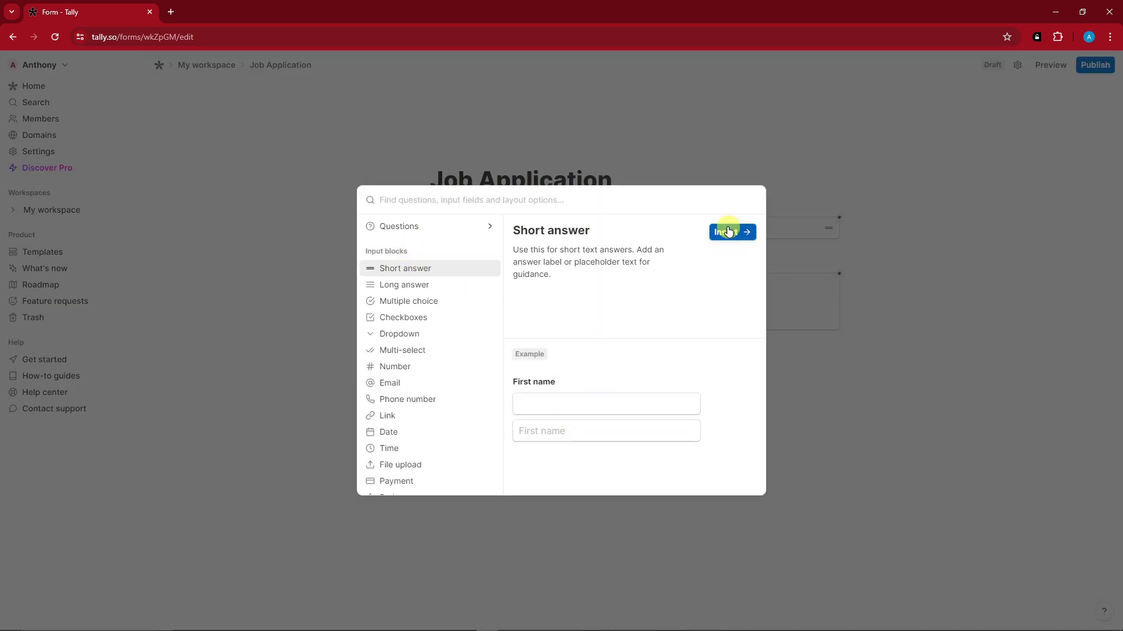
pyautogui.click(728, 231)
pyautogui.moveTo(423, 283); pyautogui.dragTo(413, 255)
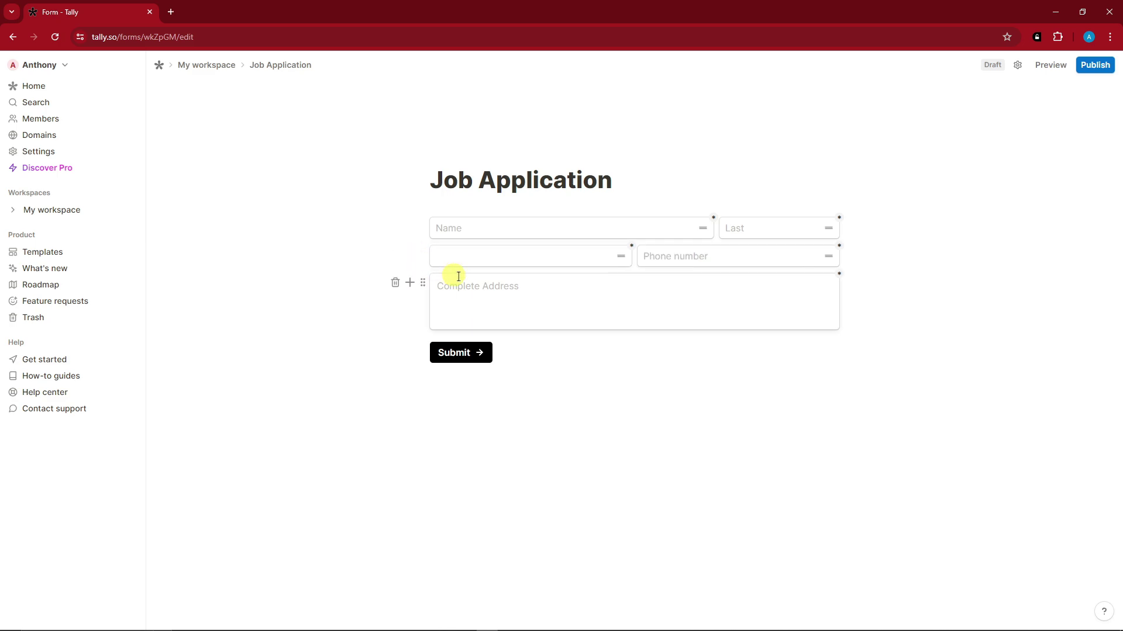
pyautogui.click(521, 253)
pyautogui.write('Gender')
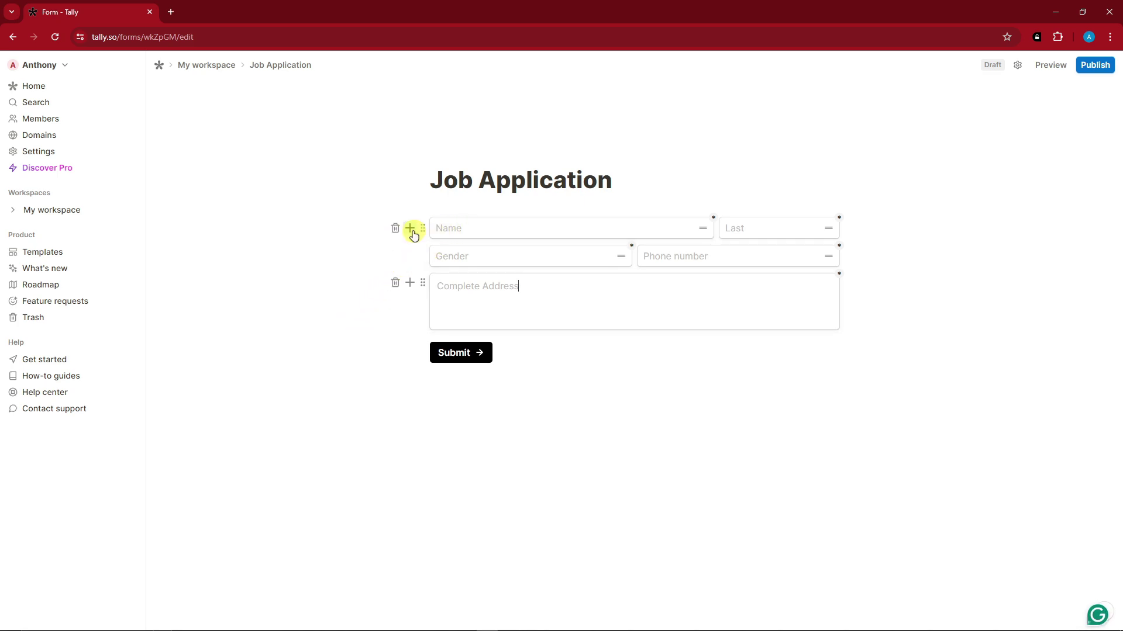
# Step: Change the placeholders of the first row's two fields to "First name" and "Last name"
pyautogui.click(422, 228)
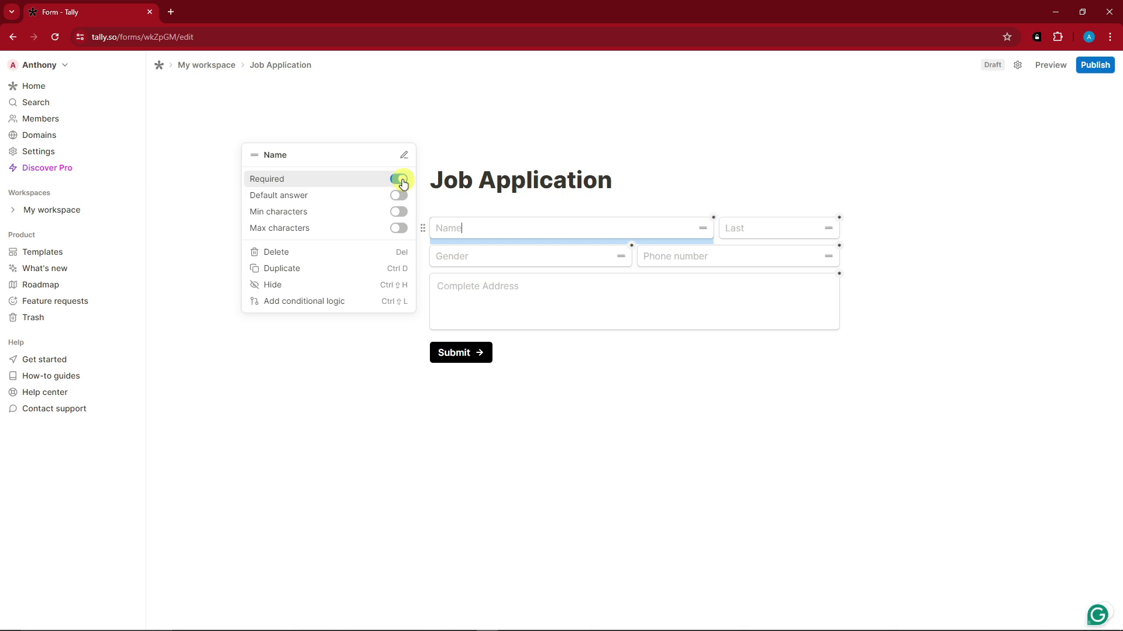
pyautogui.click(924, 209)
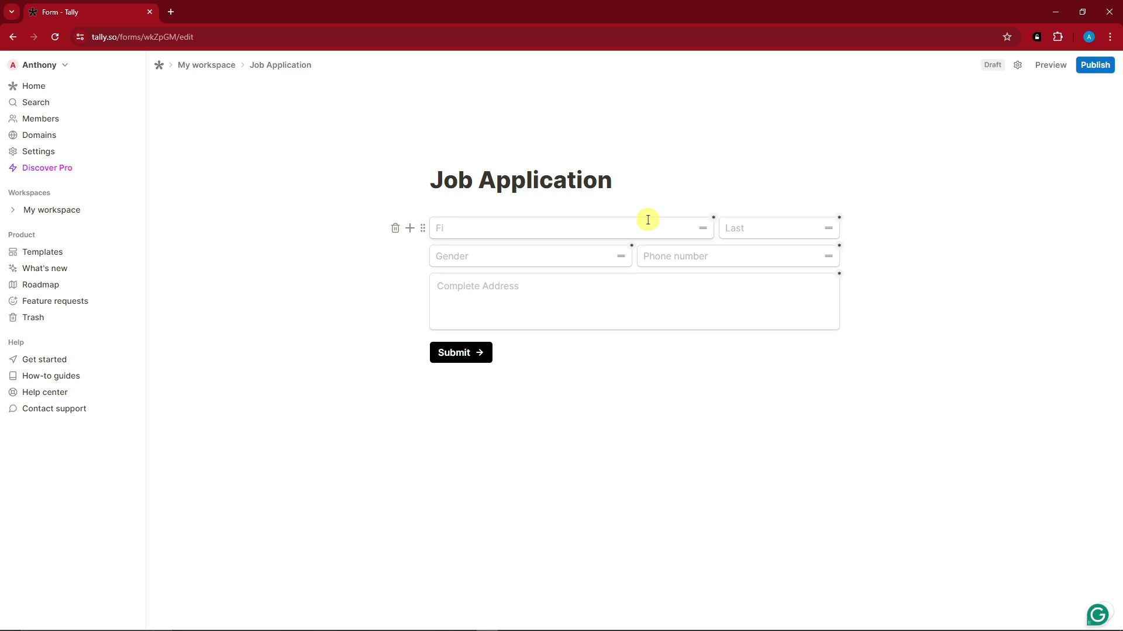
pyautogui.click(766, 230)
pyautogui.write('name')
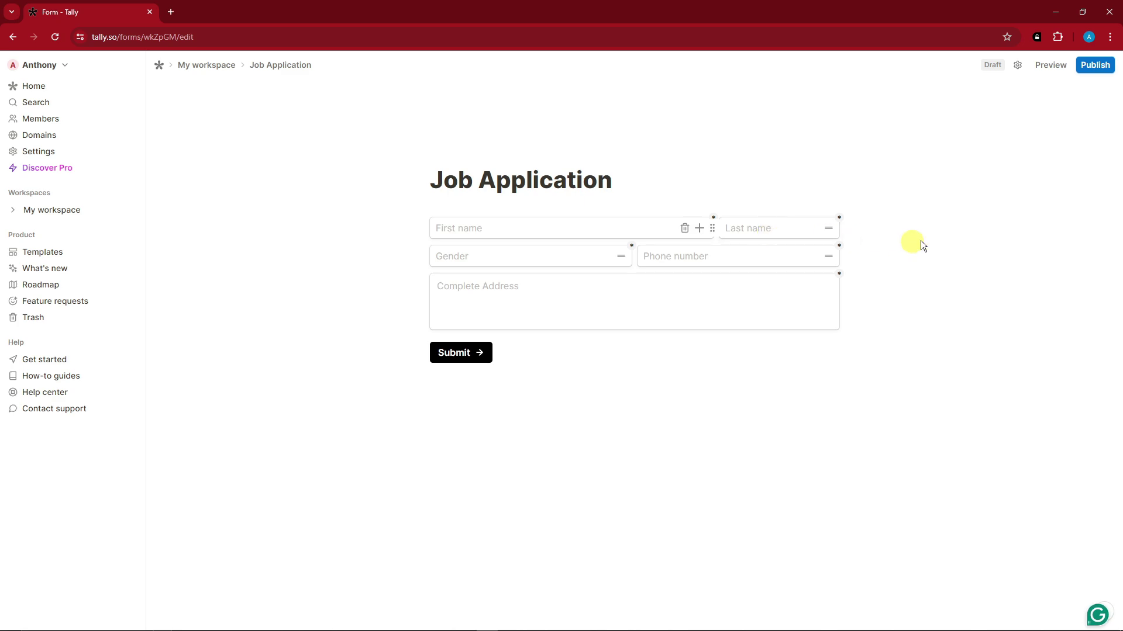
pyautogui.click(935, 244)
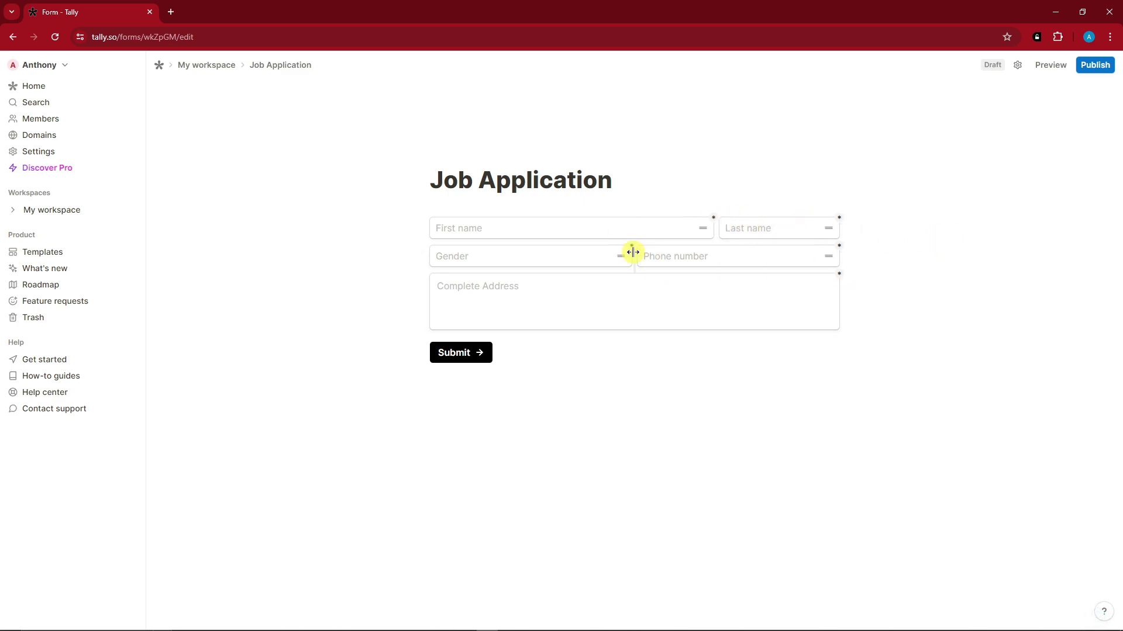
# Step: Insert a file upload block between the Complete Address field and the Submit button
pyautogui.click(560, 387)
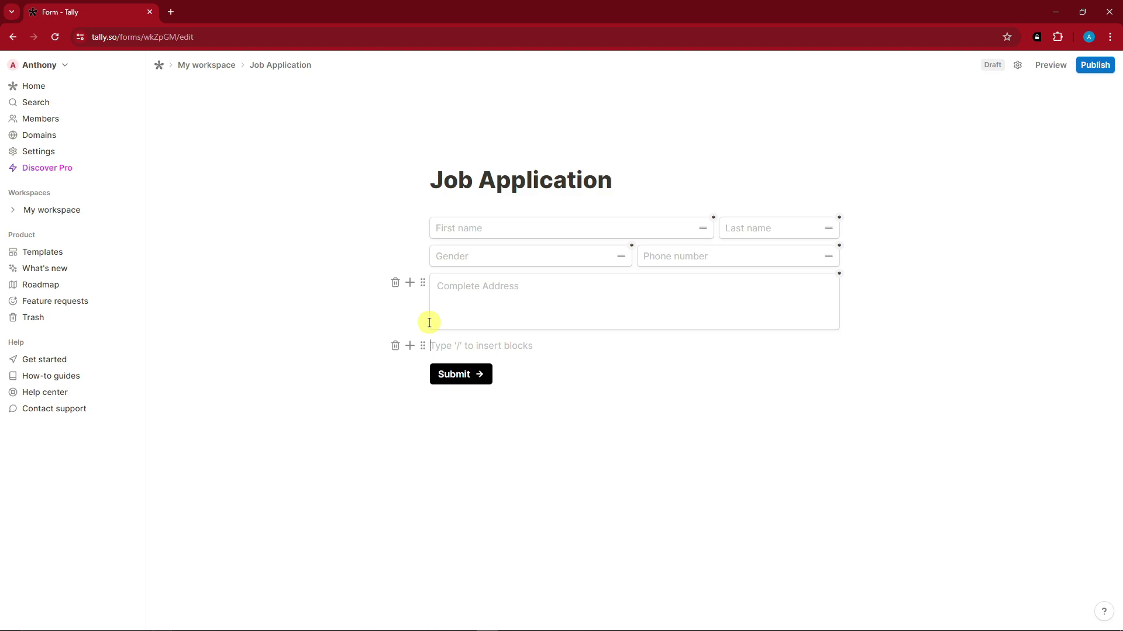
pyautogui.click(409, 345)
pyautogui.scroll(-6, 427, 314)
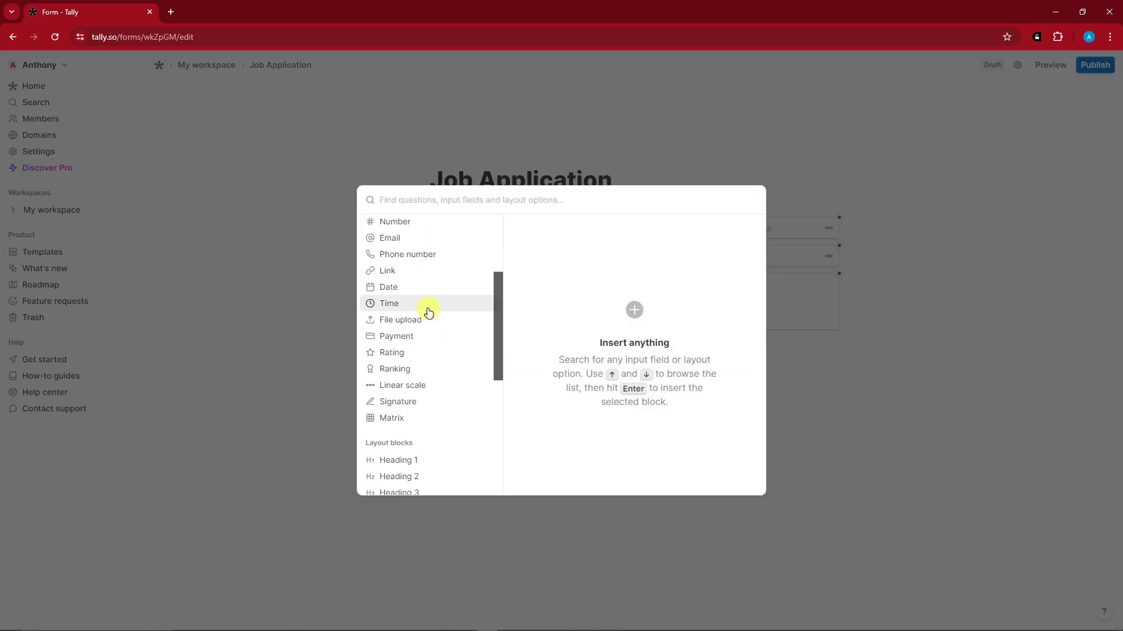
pyautogui.scroll(-2, 430, 311)
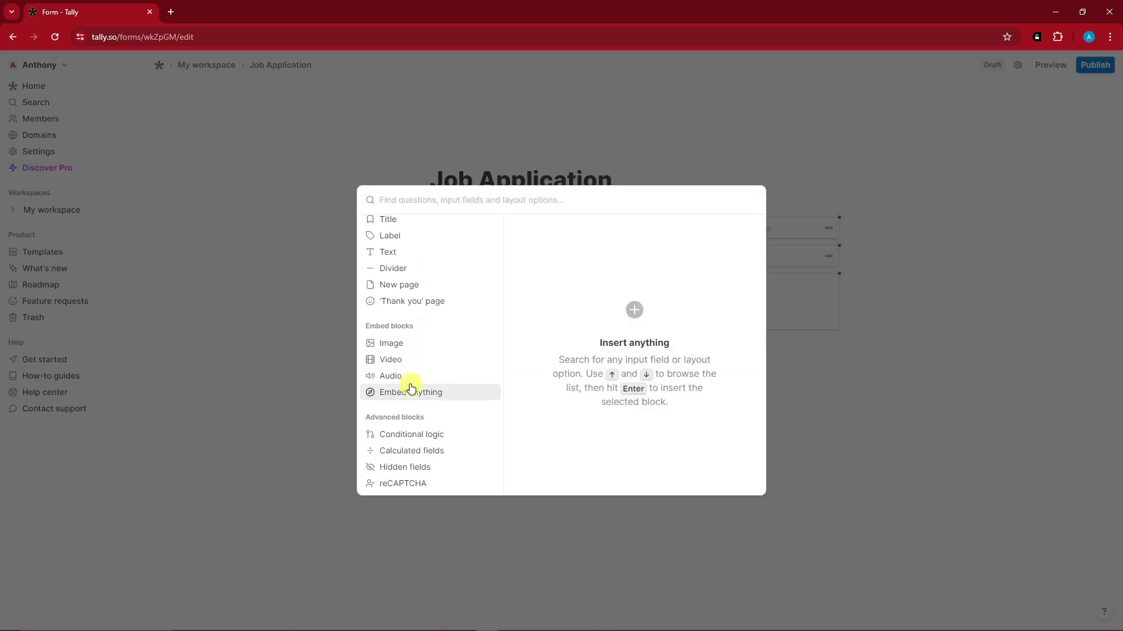
pyautogui.scroll(3, 408, 386)
pyautogui.scroll(4, 403, 361)
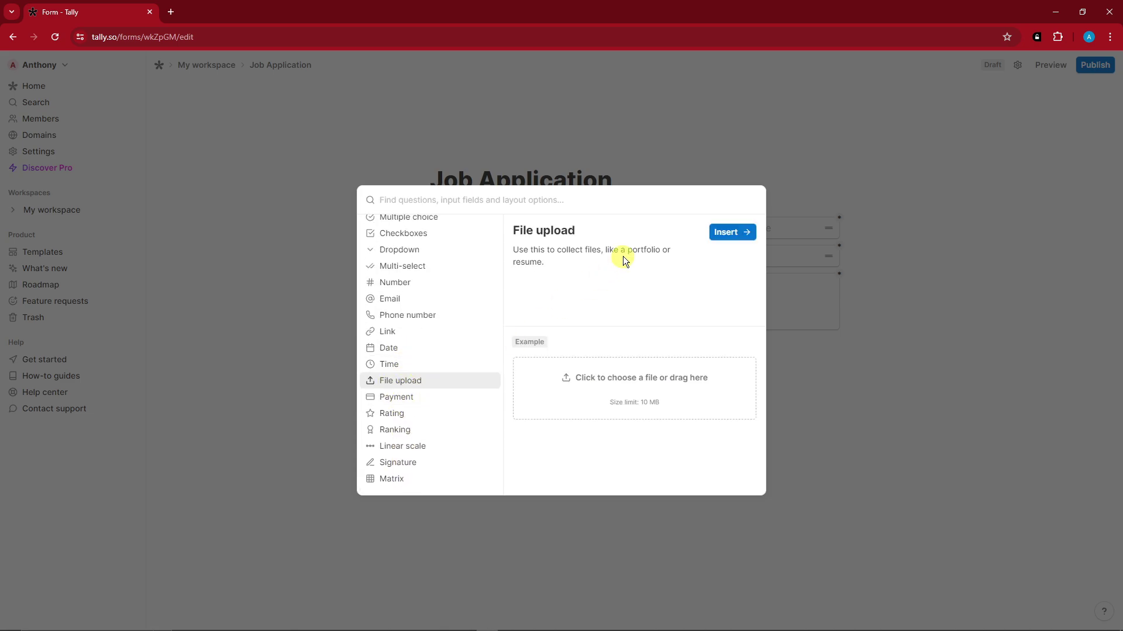
pyautogui.click(727, 233)
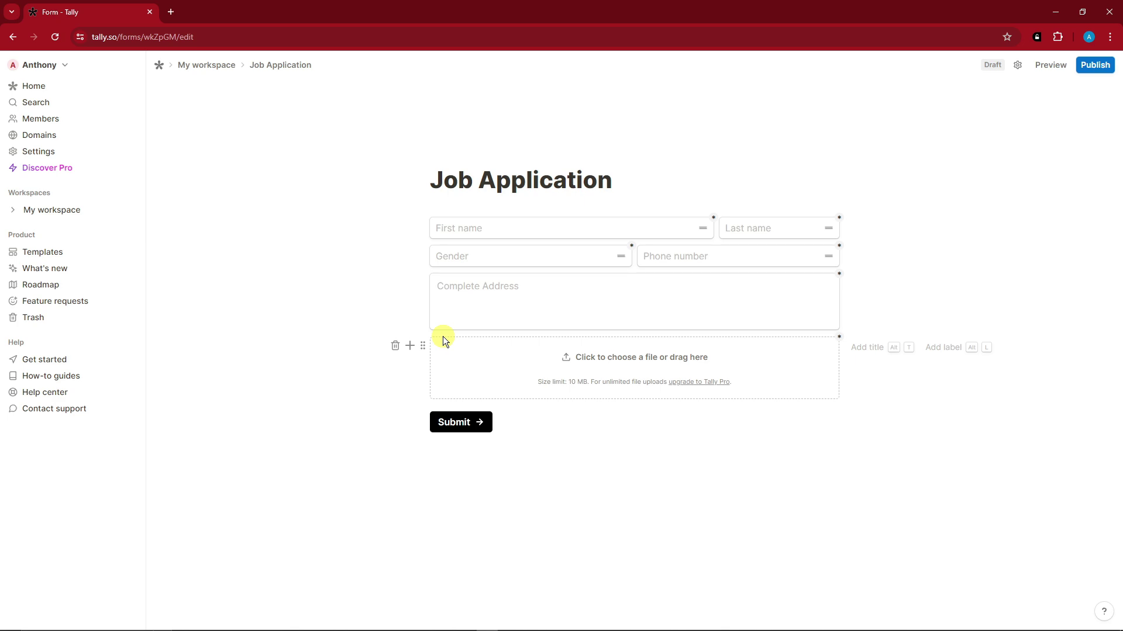
# Step: Add the title "Upload your Resume" to the file upload block
pyautogui.click(898, 358)
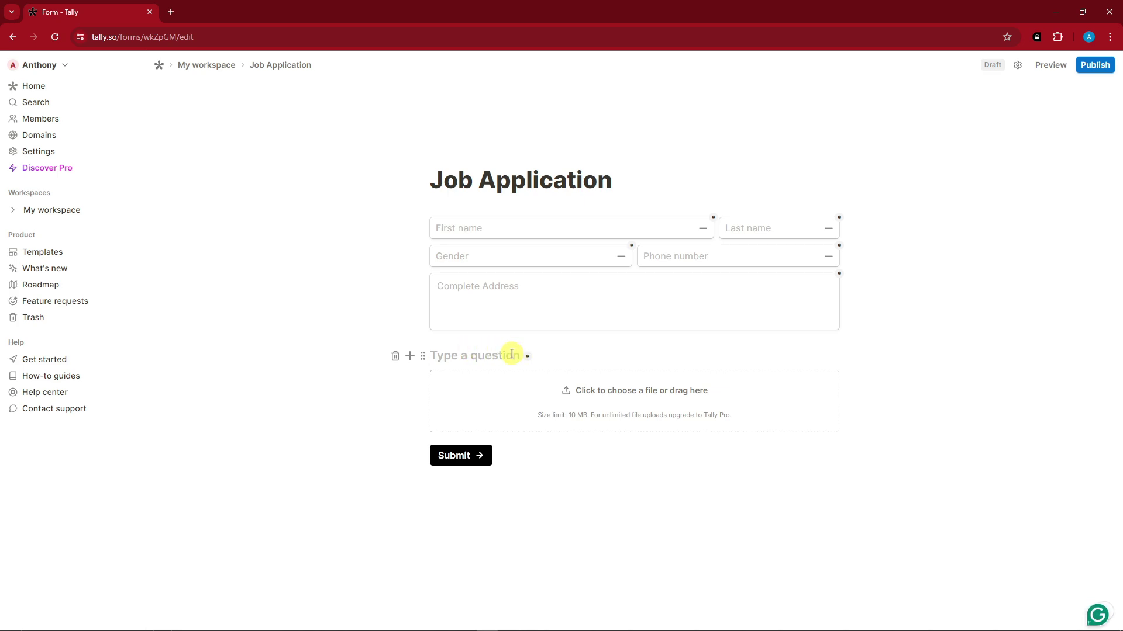
pyautogui.write('A')
pyautogui.press('BackSpace')
pyautogui.write('Upload your')
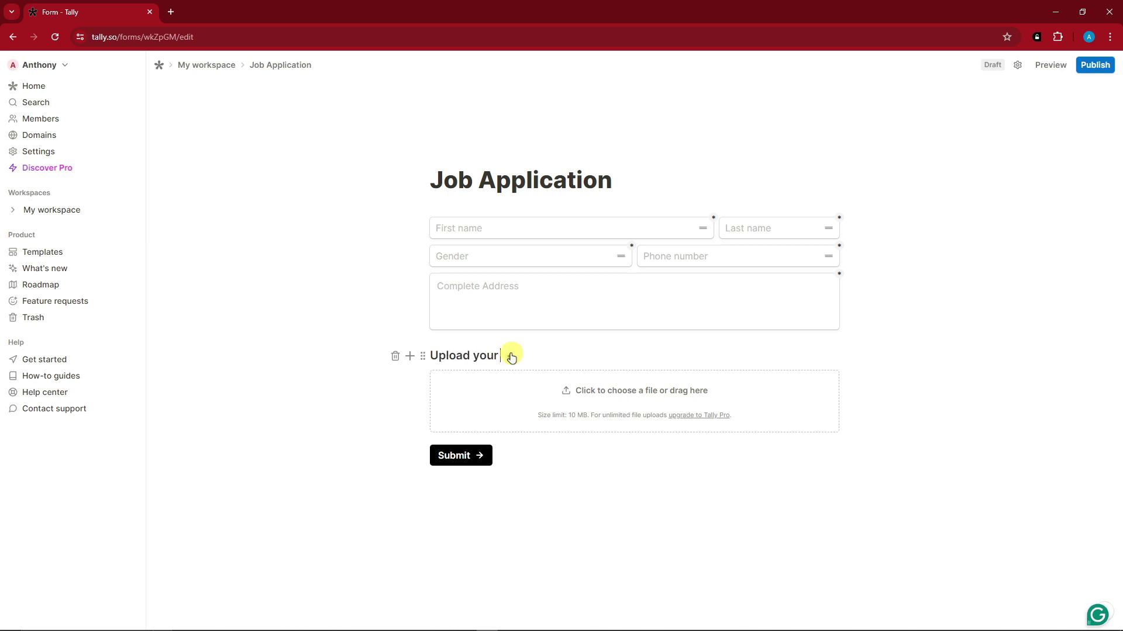
pyautogui.write(' Resume')
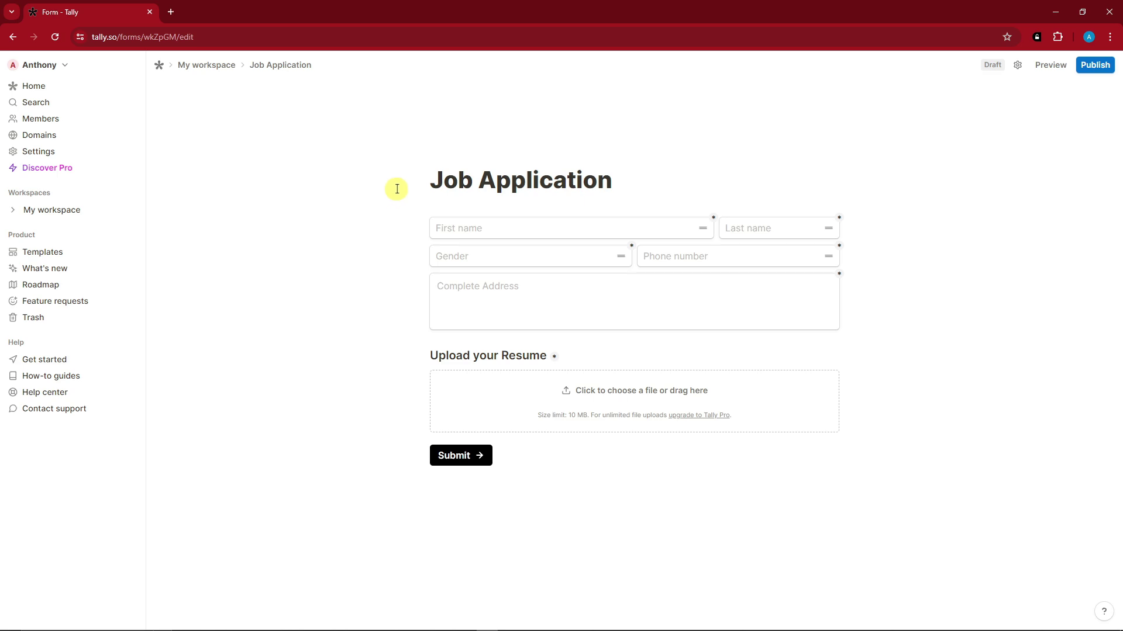
# Step: Switch the form's design to the Custom theme and set the button background to red #c82020
pyautogui.moveTo(489, 187)
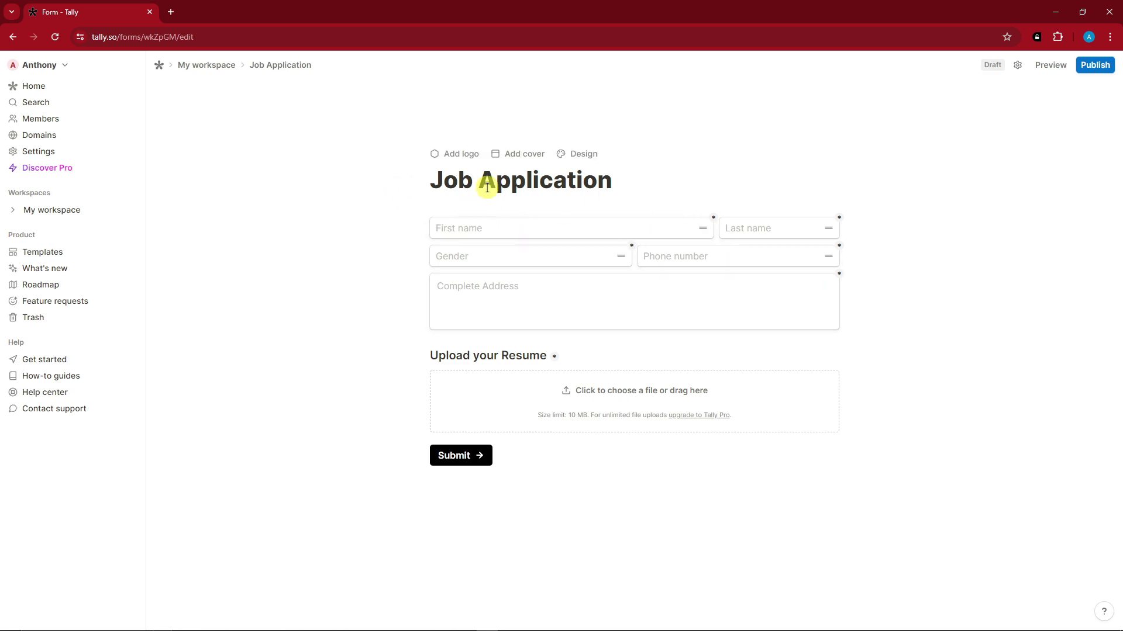
pyautogui.click(580, 154)
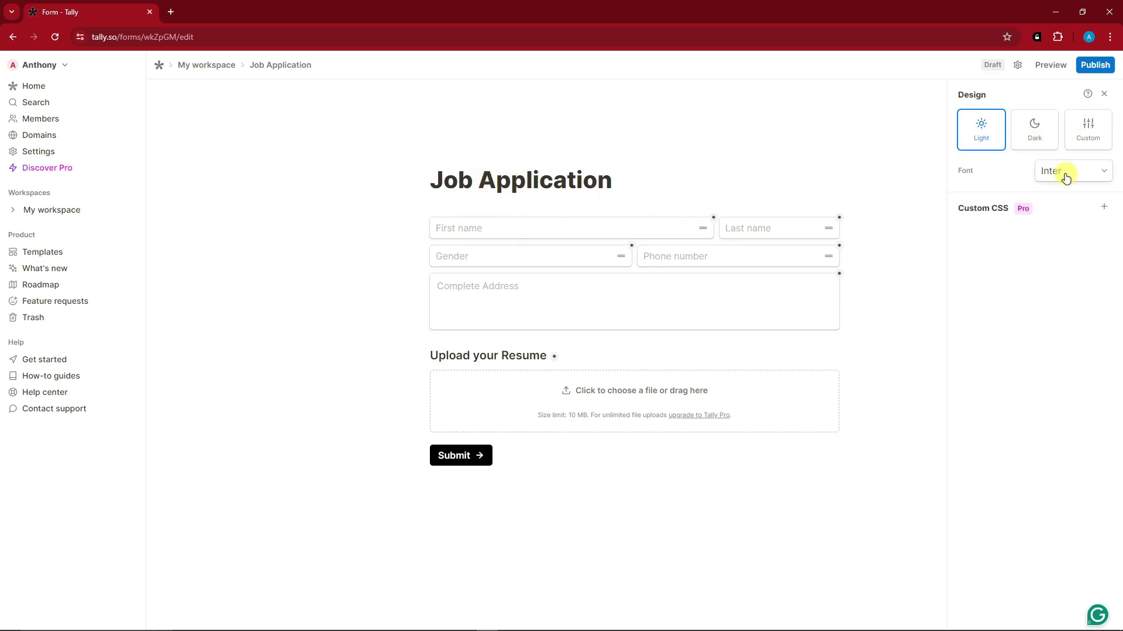
pyautogui.click(1056, 141)
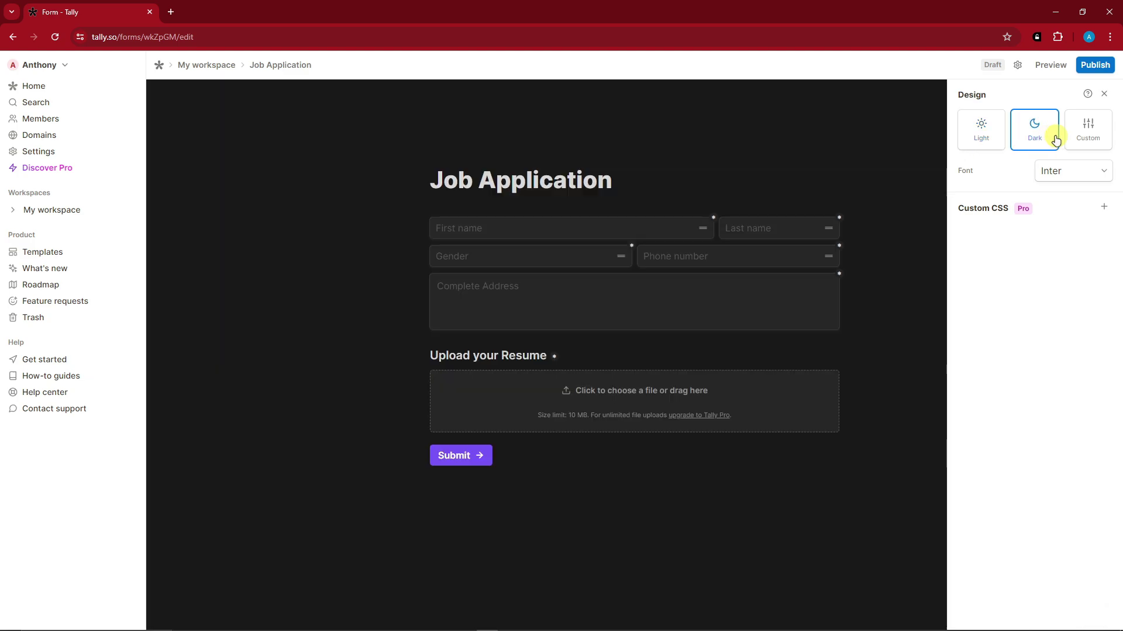
pyautogui.click(988, 133)
pyautogui.click(1091, 126)
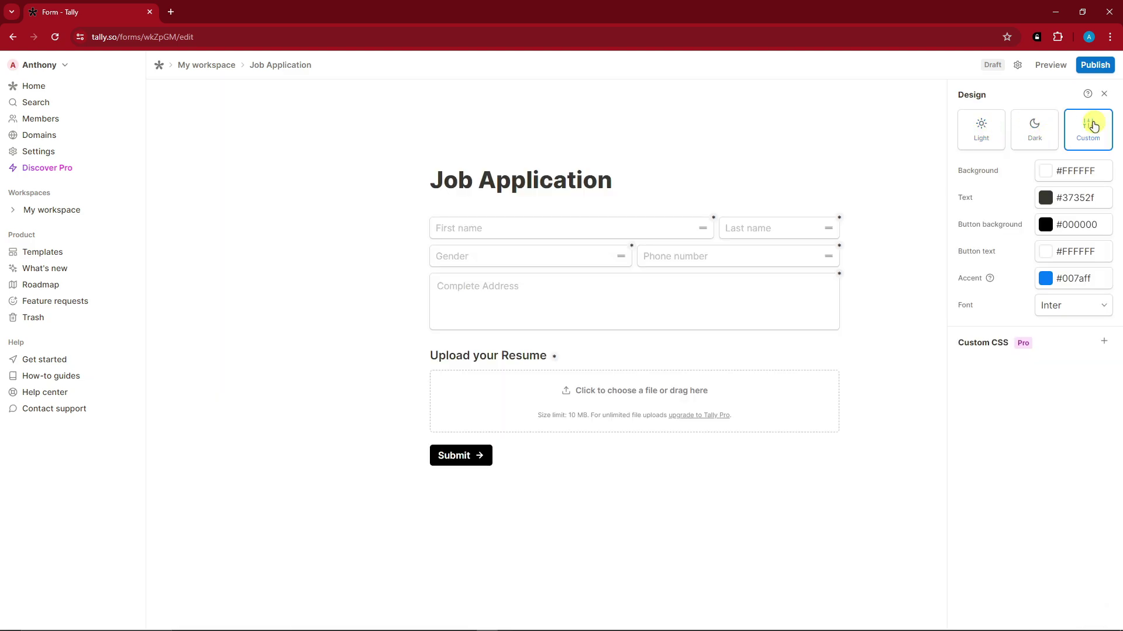
pyautogui.click(1045, 225)
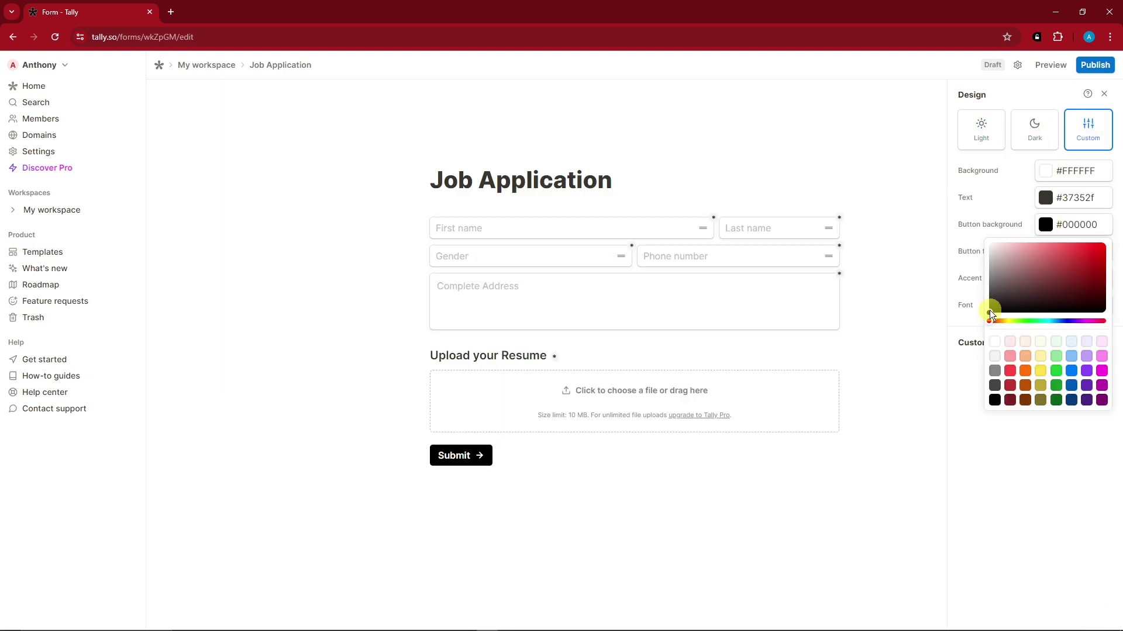
pyautogui.moveTo(990, 309); pyautogui.dragTo(1086, 258)
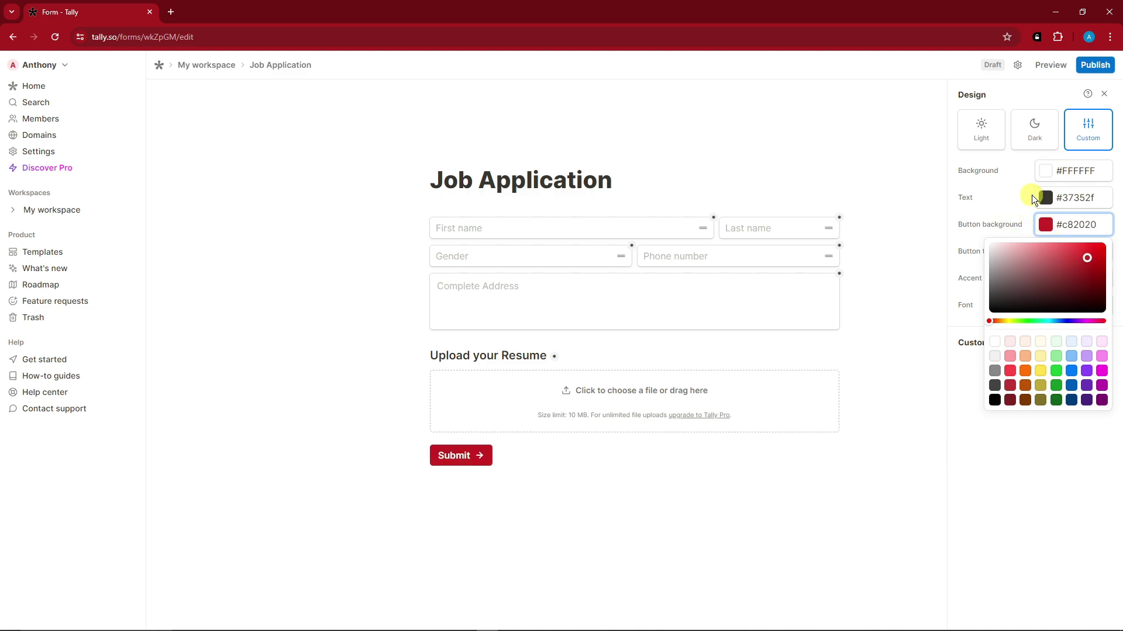
# Step: Set the form's text colour to dark grey #53514a in the custom design
pyautogui.click(1031, 196)
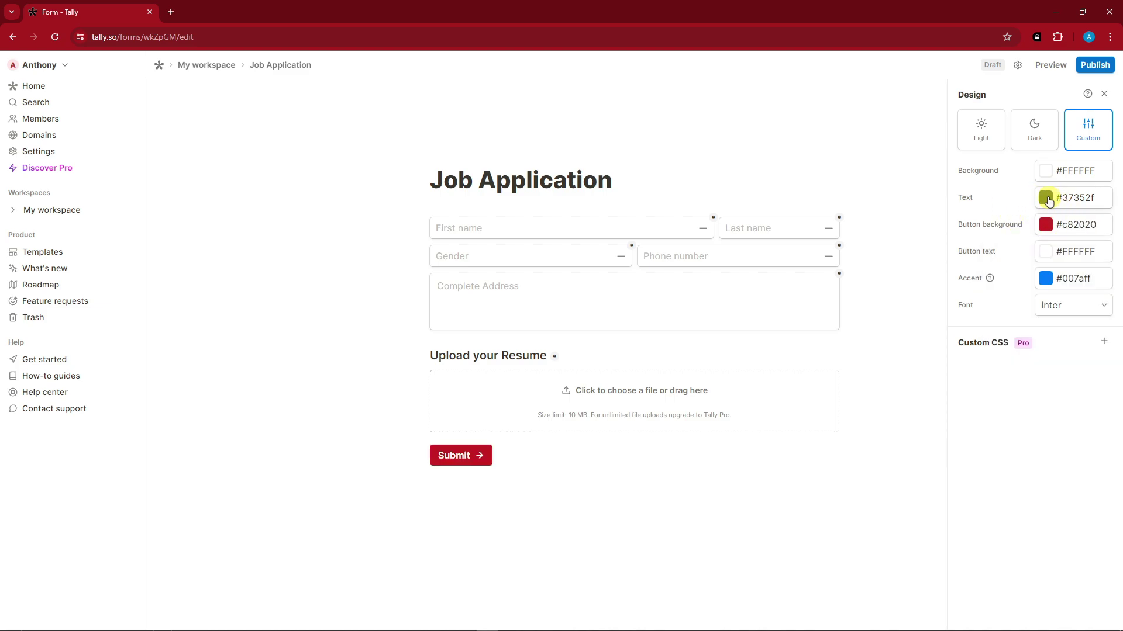
pyautogui.click(1046, 198)
pyautogui.moveTo(1023, 260)
pyautogui.mouseDown()
pyautogui.moveTo(1009, 269)
pyautogui.moveTo(1021, 225)
pyautogui.moveTo(1000, 261)
pyautogui.mouseUp()
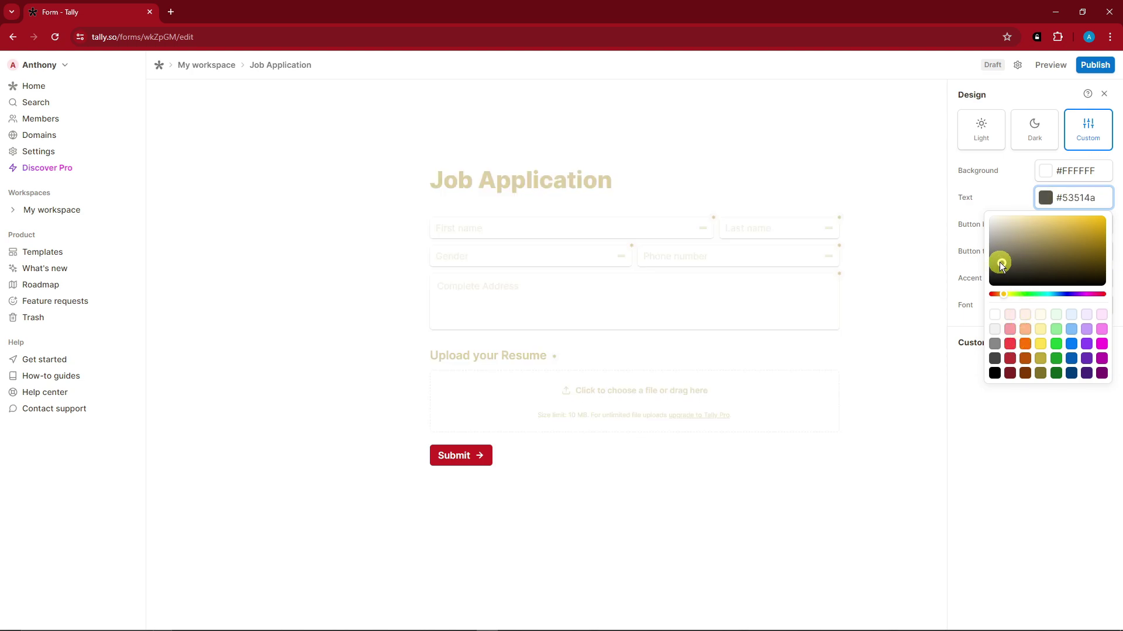
# Step: Set the form's background to red #c82020 by copying the button background's colour code
pyautogui.click(916, 166)
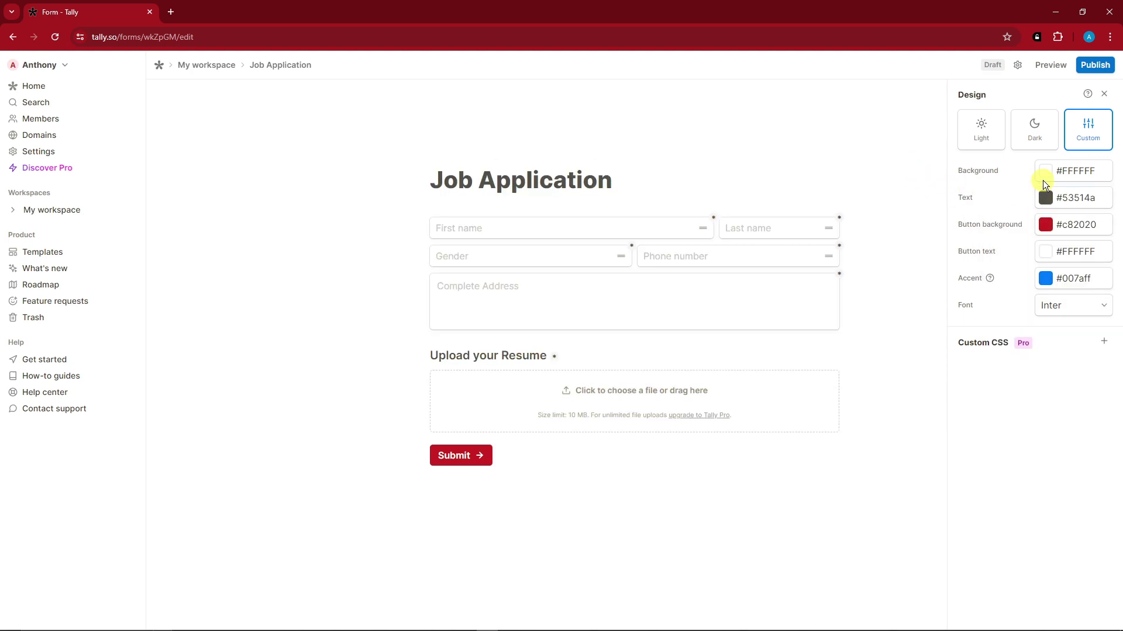
pyautogui.moveTo(1073, 171)
pyautogui.mouseDown()
pyautogui.moveTo(1105, 170)
pyautogui.moveTo(1062, 172)
pyautogui.mouseUp()
pyautogui.moveTo(1099, 224); pyautogui.dragTo(1065, 225)
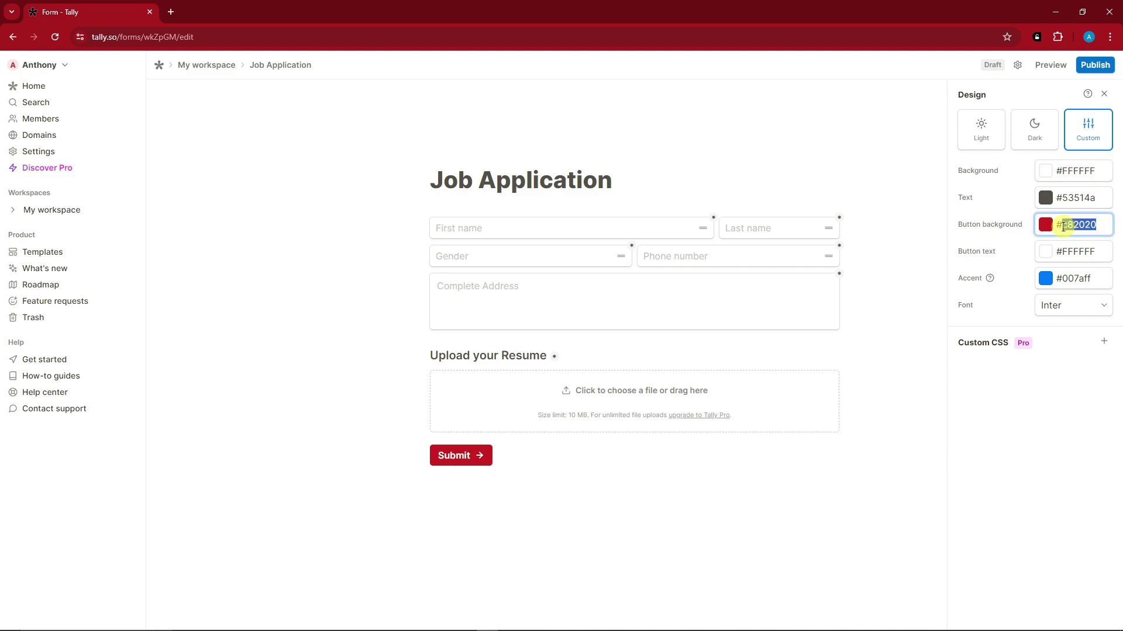
pyautogui.hotkey('ctrl', 'c')
pyautogui.moveTo(1097, 170); pyautogui.dragTo(1065, 170)
pyautogui.hotkey('ctrl', 'v')
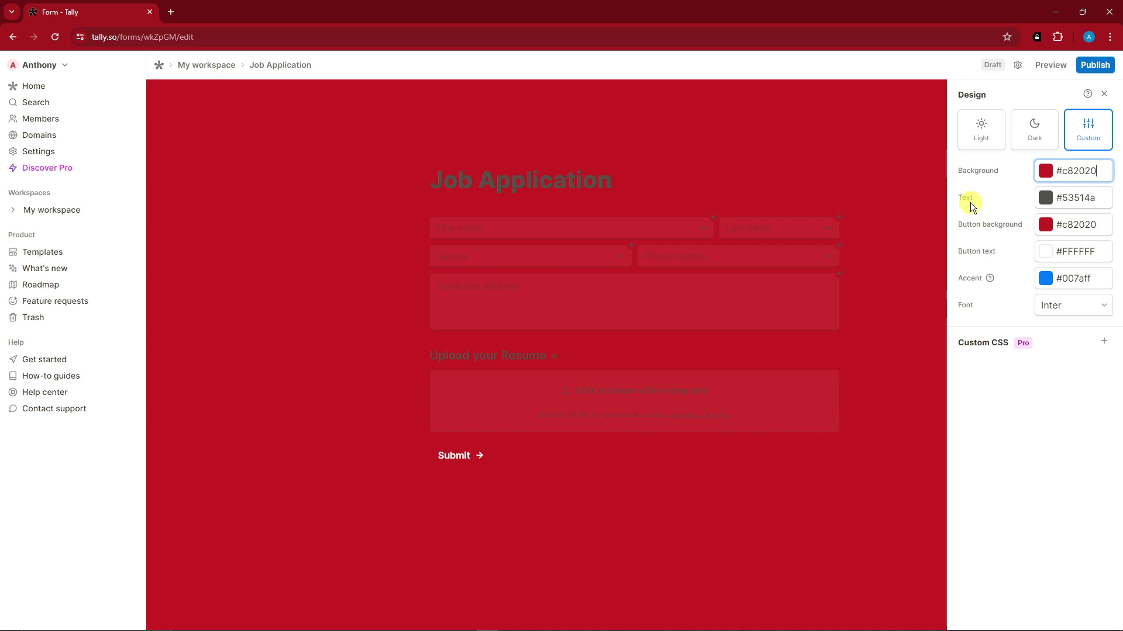
# Step: Pick peach #ffb880 as the button background colour and copy its code to the form's background
pyautogui.click(1045, 231)
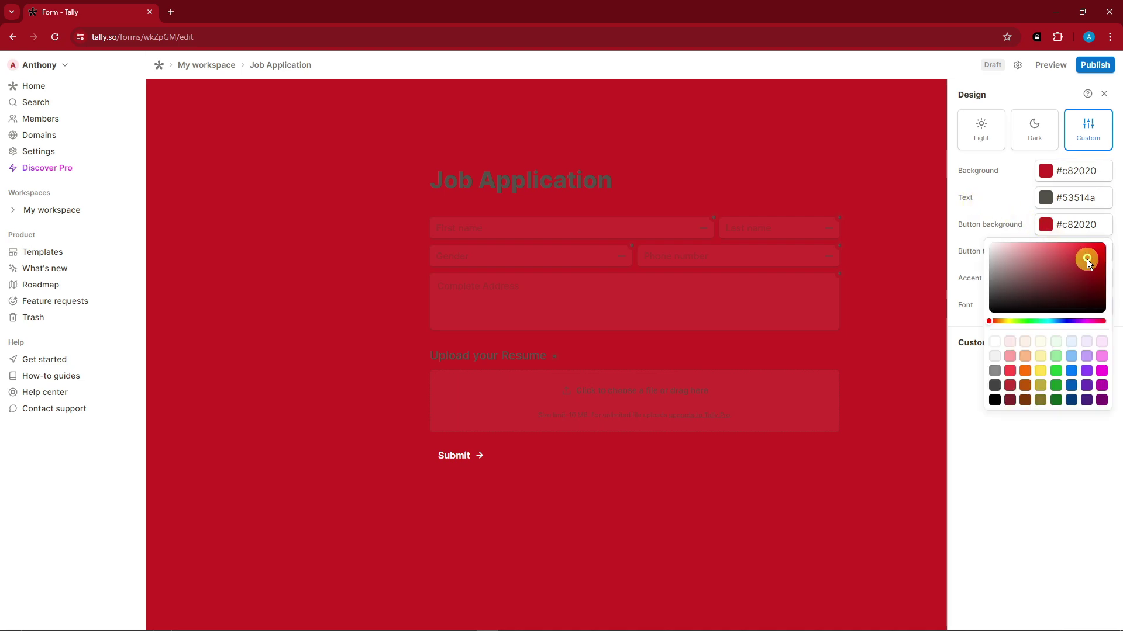
pyautogui.moveTo(1003, 325)
pyautogui.mouseDown()
pyautogui.moveTo(993, 321)
pyautogui.moveTo(1015, 321)
pyautogui.mouseUp()
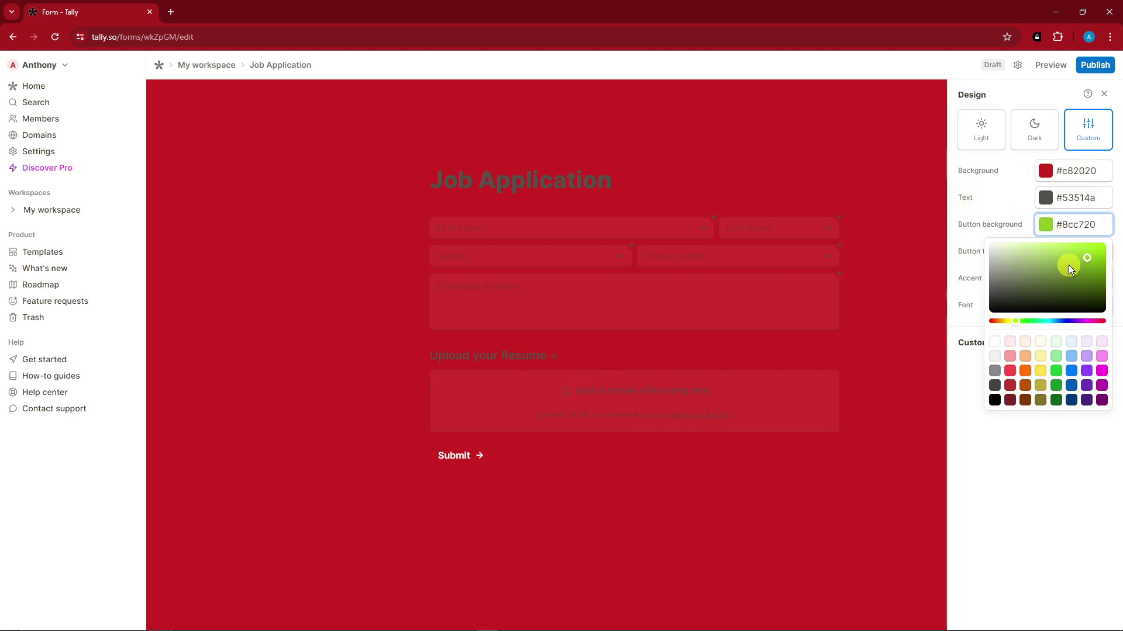
pyautogui.moveTo(1088, 257); pyautogui.dragTo(1057, 253)
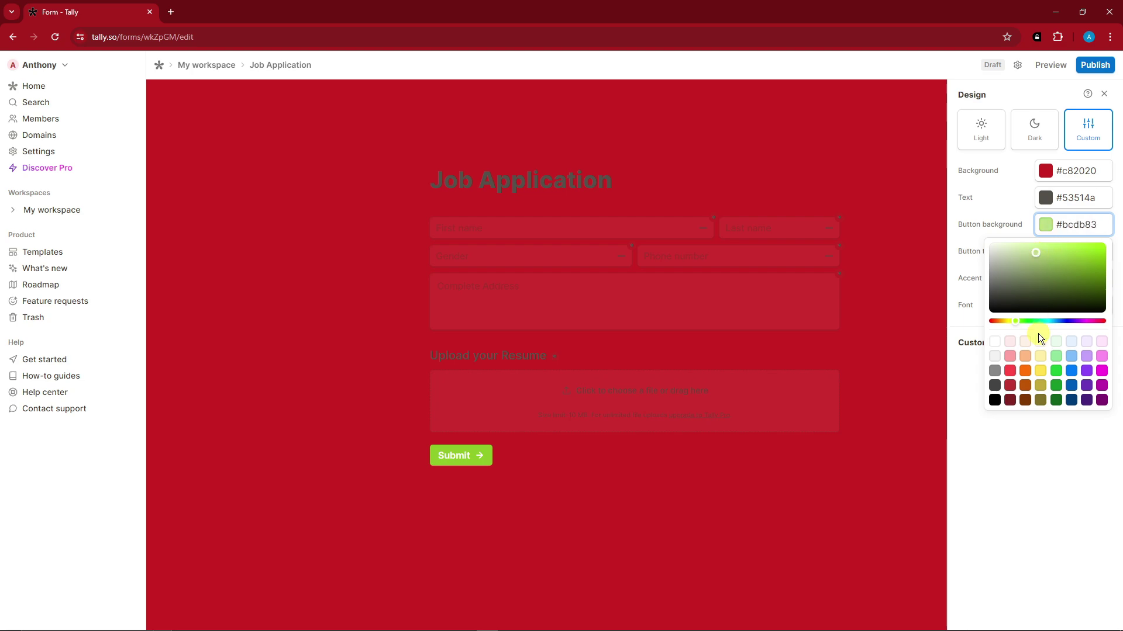
pyautogui.click(1026, 358)
pyautogui.moveTo(1097, 225); pyautogui.dragTo(1067, 229)
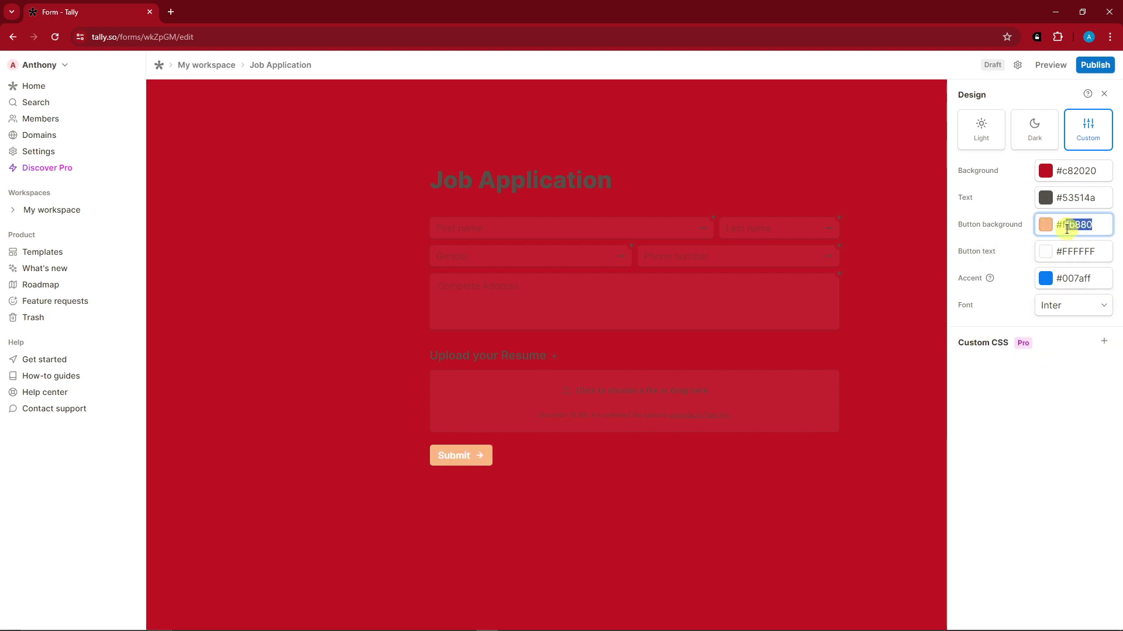
pyautogui.hotkey('ctrl', 'c')
pyautogui.moveTo(1102, 171); pyautogui.dragTo(1064, 232)
pyautogui.hotkey('ctrl', 'v')
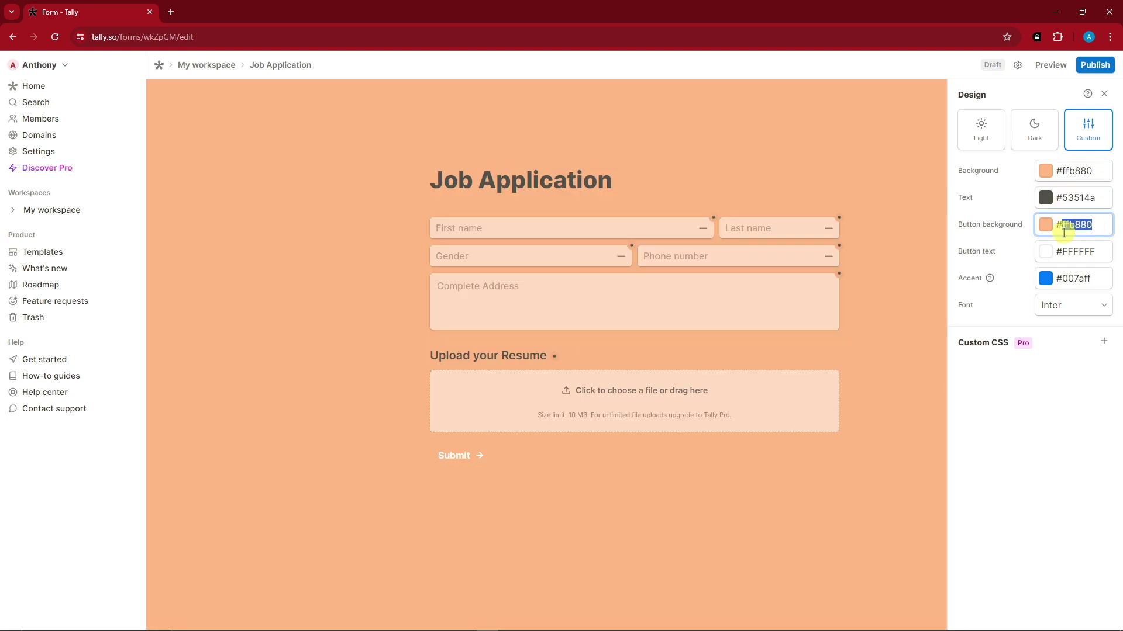
# Step: Set the button background to dark grey #53514a and close the design settings
pyautogui.hotkey('ctrl', 'v')
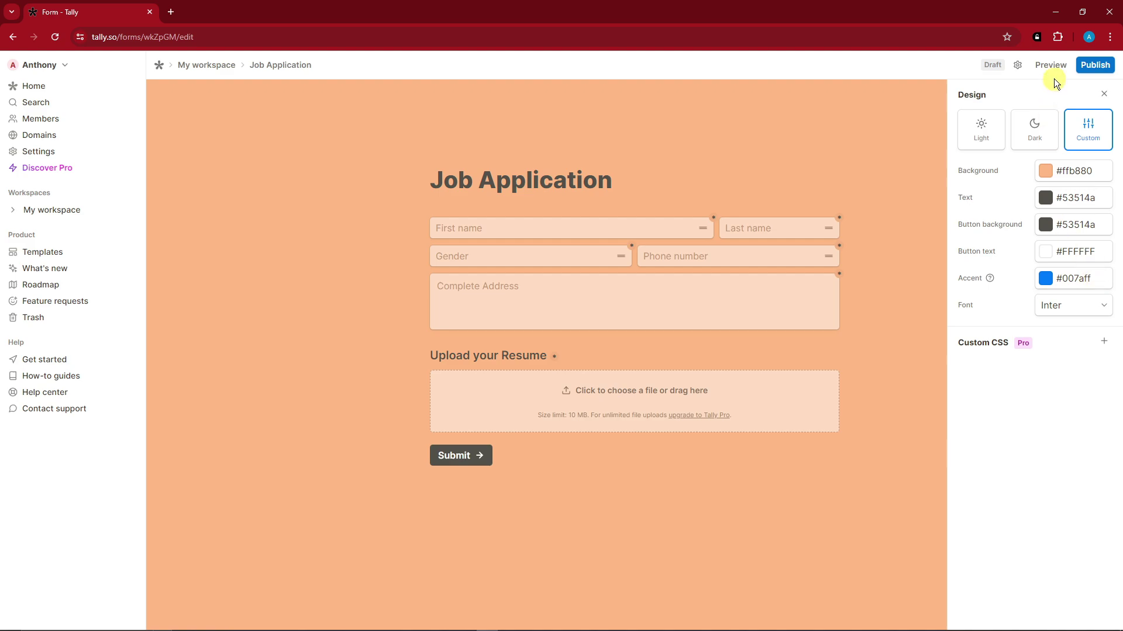
pyautogui.click(910, 153)
pyautogui.click(1105, 95)
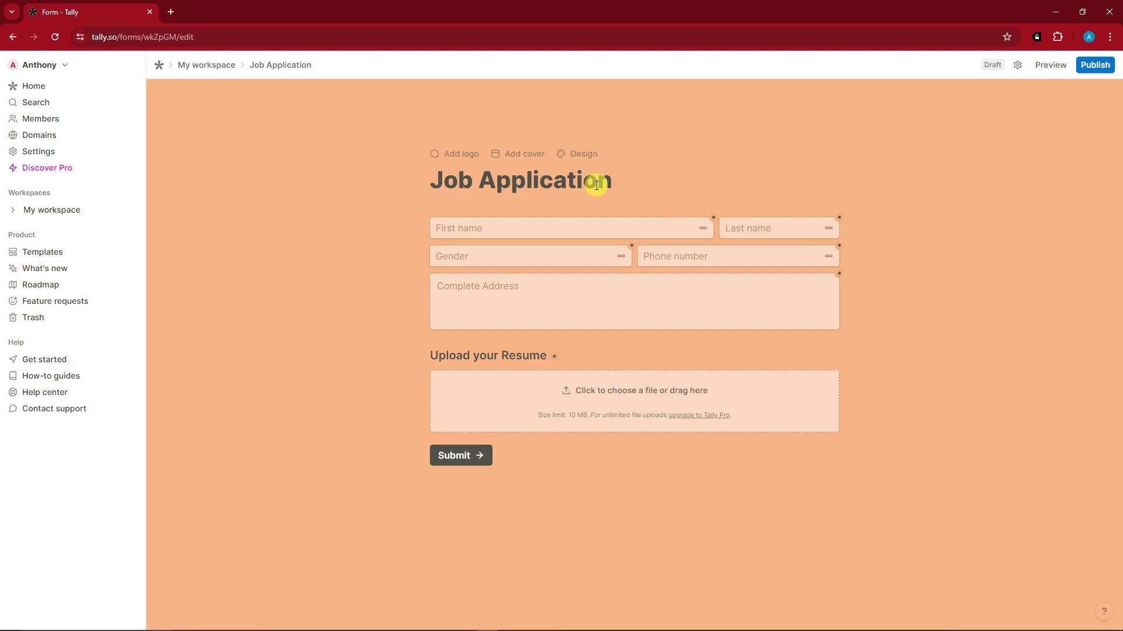
# Step: Add a cover to the Job Application form and upload the "BUSINESS TITLE" banner image from the computer
pyautogui.click(509, 155)
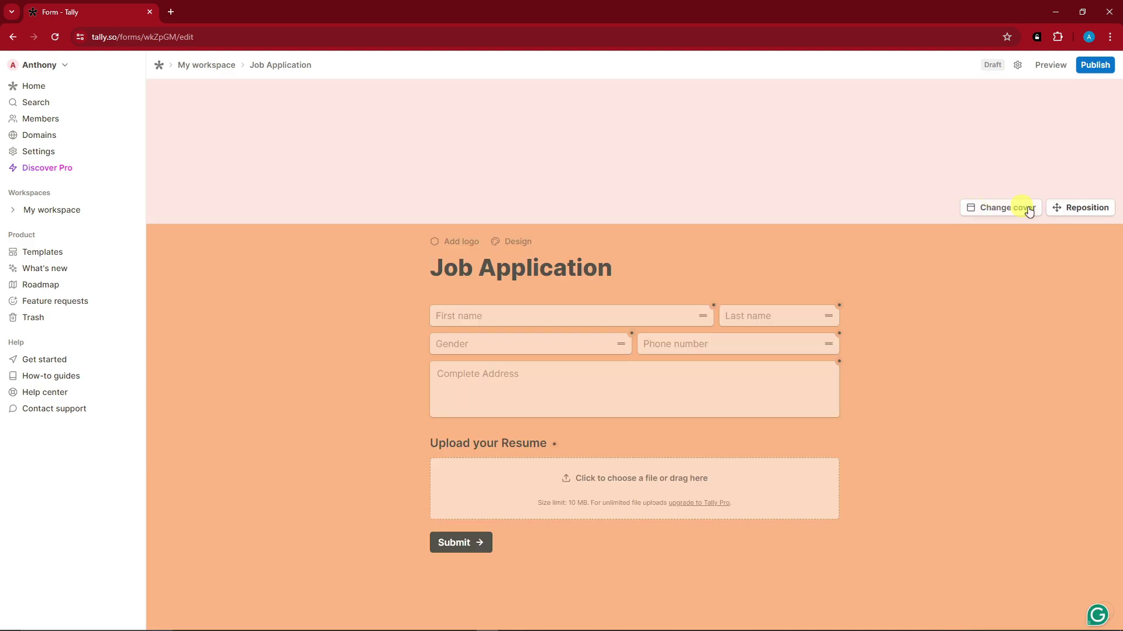
pyautogui.click(1009, 209)
pyautogui.click(625, 328)
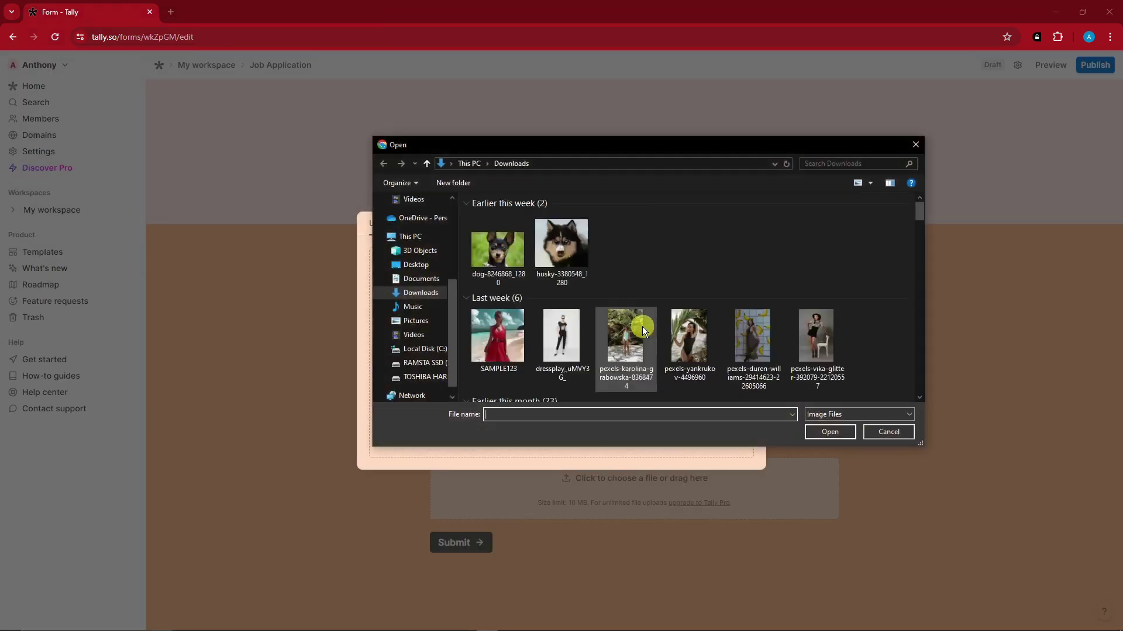
pyautogui.scroll(-8, 614, 285)
pyautogui.scroll(5, 427, 295)
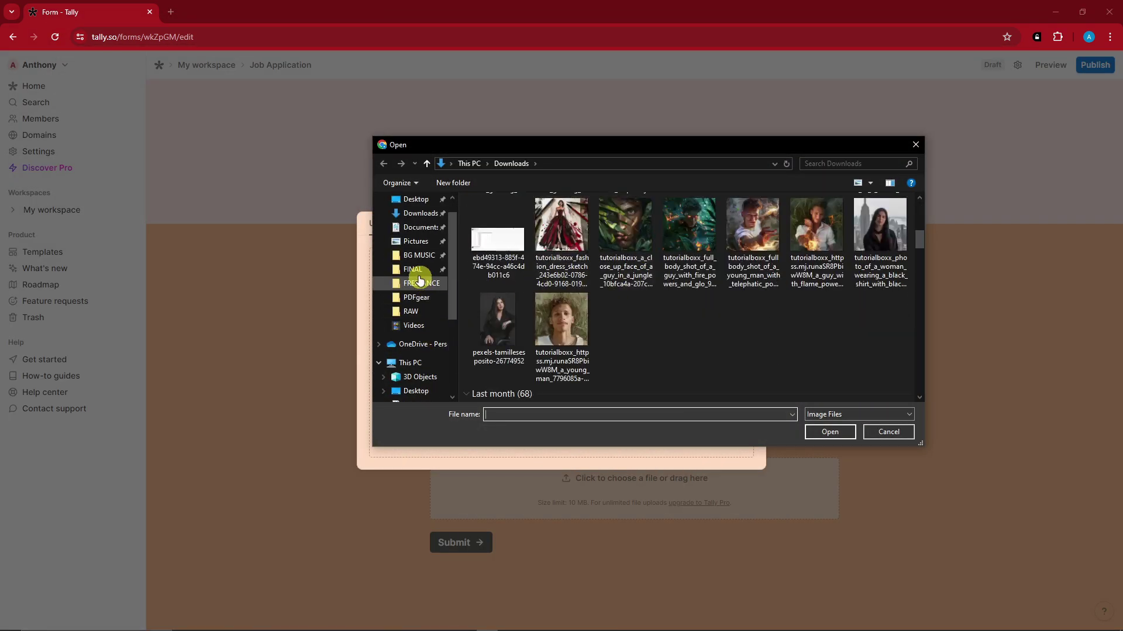
pyautogui.click(416, 222)
pyautogui.doubleClick(583, 320)
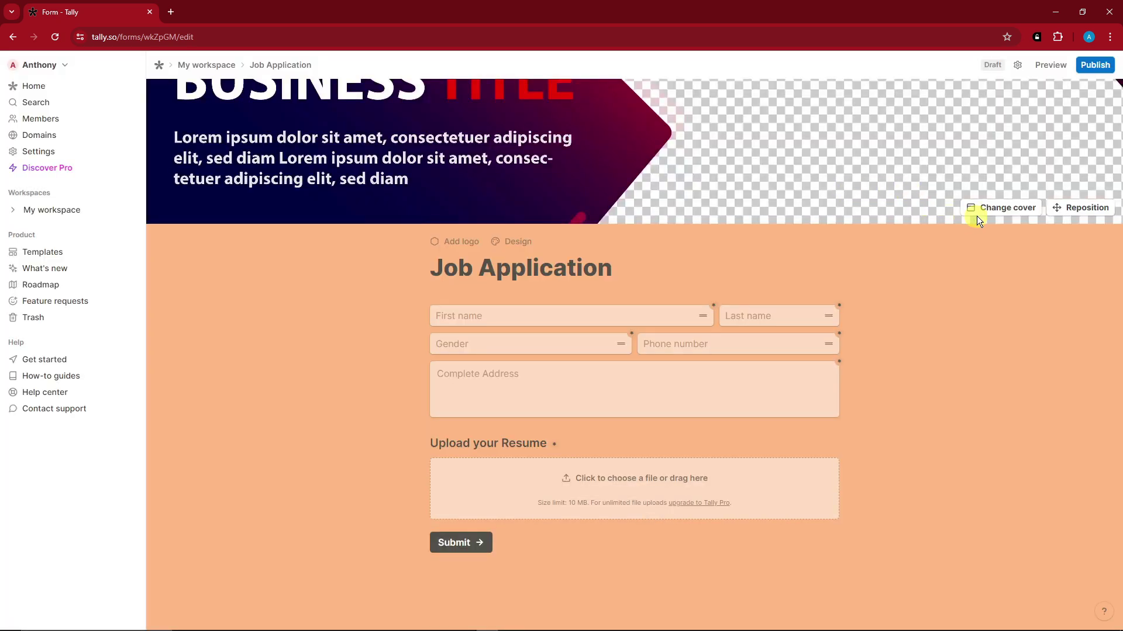
# Step: Reposition the cover image downward so the "COMPANY NAME" and "BUSINESS TITLE" text shows, and save the position
pyautogui.click(1072, 216)
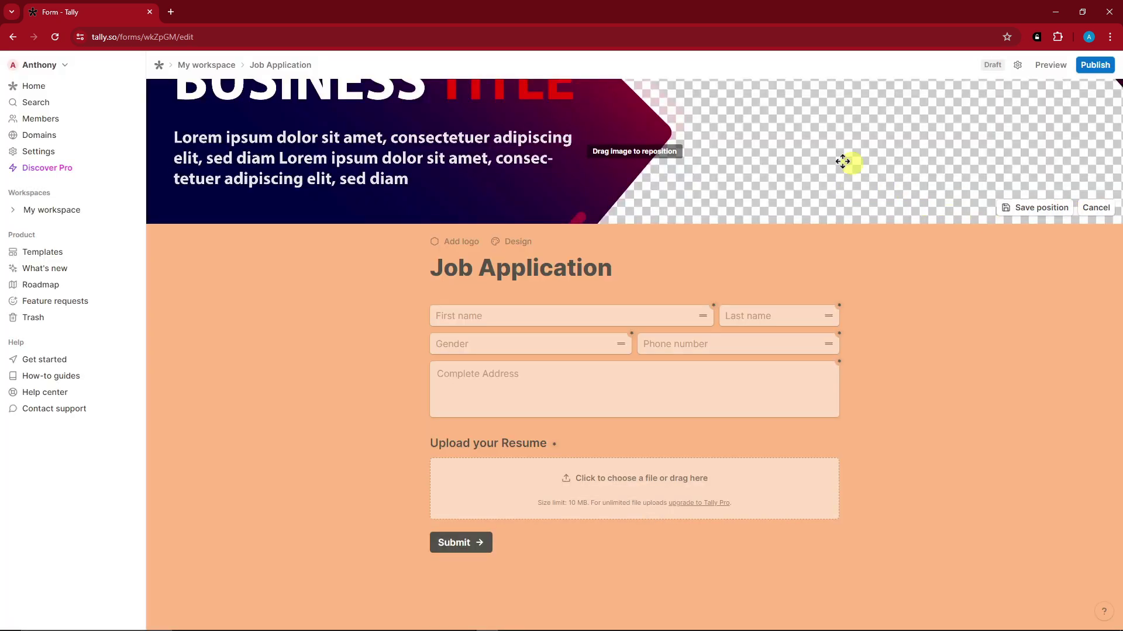
pyautogui.moveTo(806, 136); pyautogui.dragTo(818, 223)
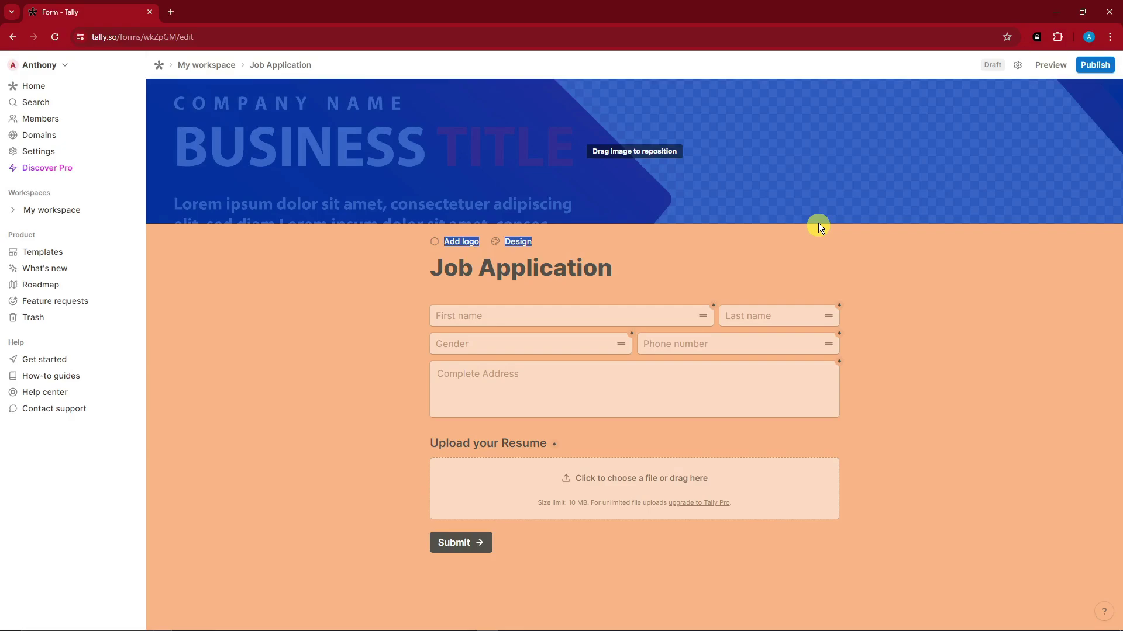
pyautogui.click(835, 261)
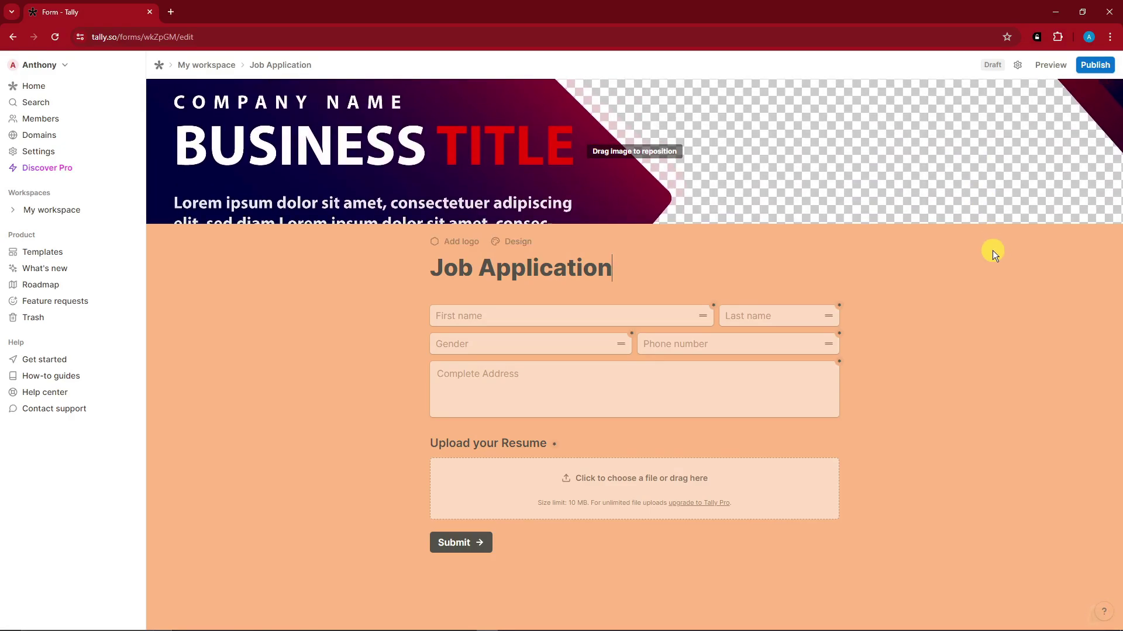
pyautogui.click(1015, 209)
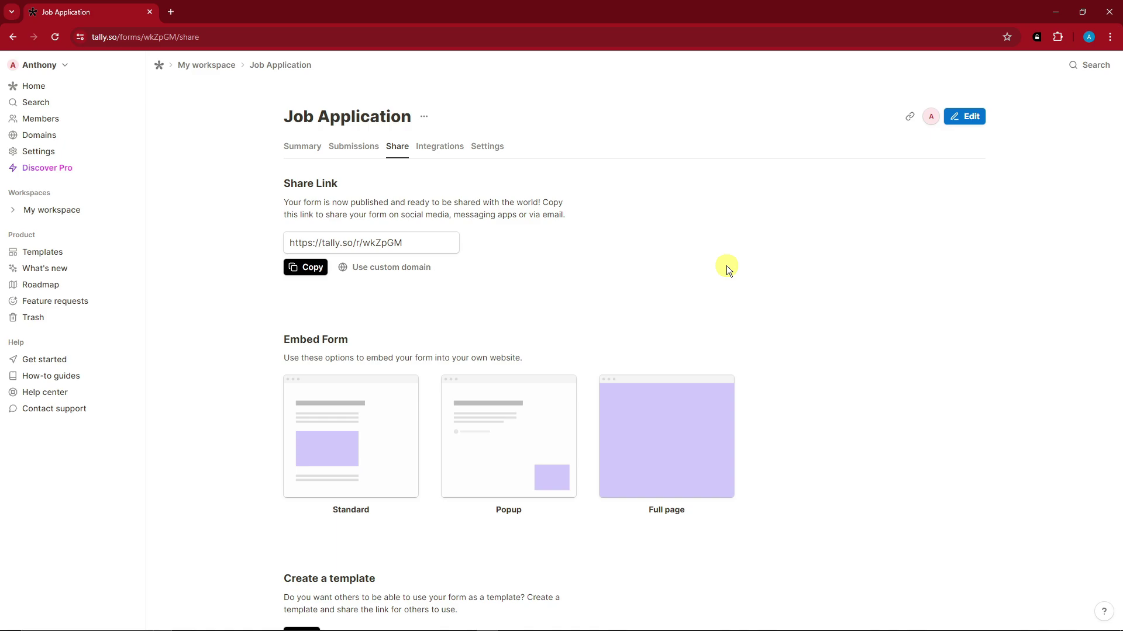
# Step: Select the published Job Application form's share link
pyautogui.moveTo(414, 243); pyautogui.dragTo(268, 249)
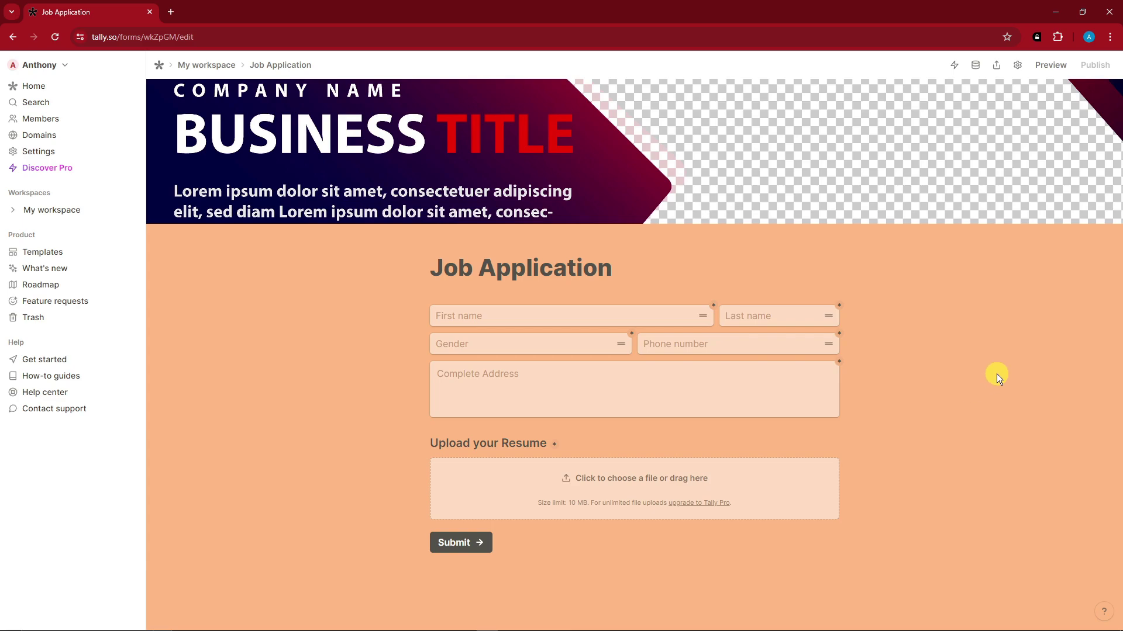
# Step: Open the Job Application form's settings and examine the available form languages without changing the selection
pyautogui.click(1016, 67)
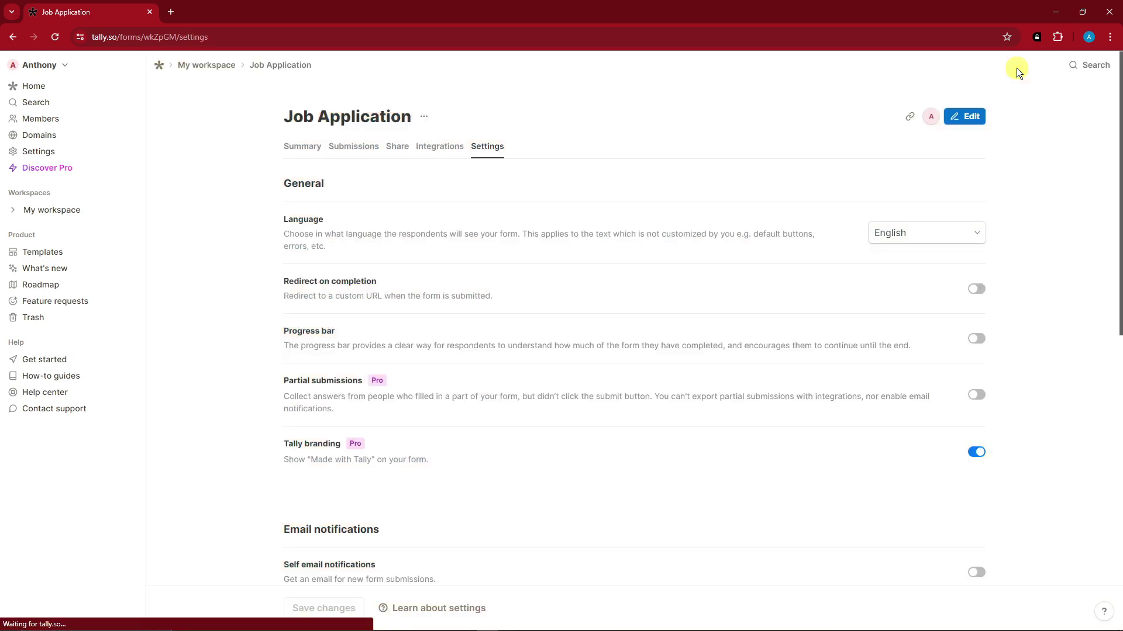
pyautogui.click(953, 237)
pyautogui.click(954, 237)
pyautogui.click(955, 236)
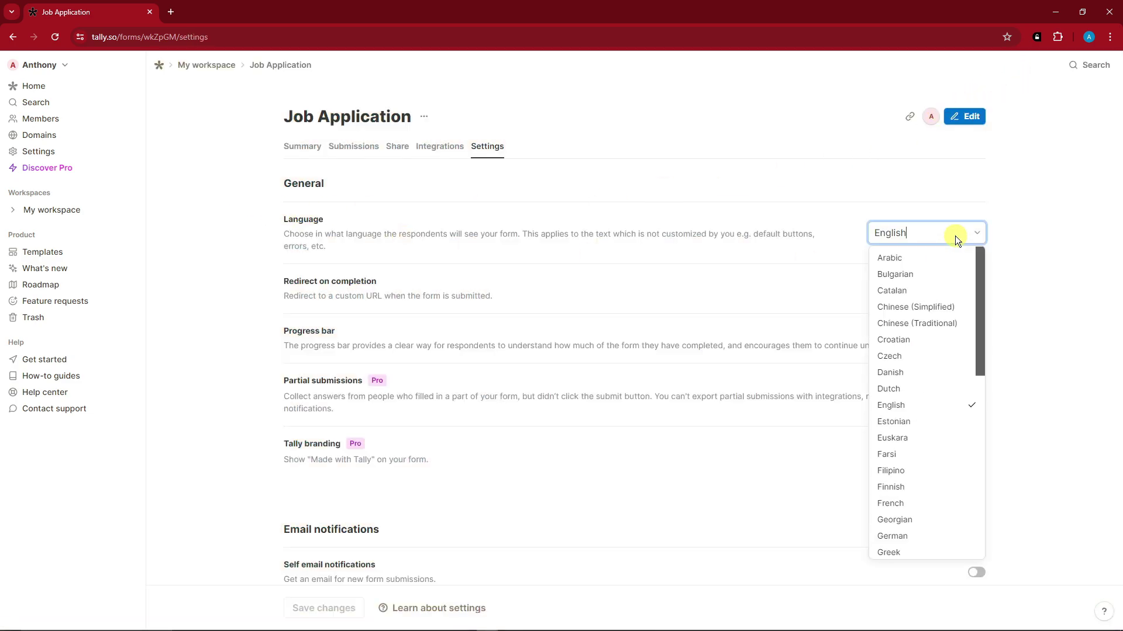
pyautogui.scroll(-6, 941, 352)
pyautogui.scroll(2, 959, 357)
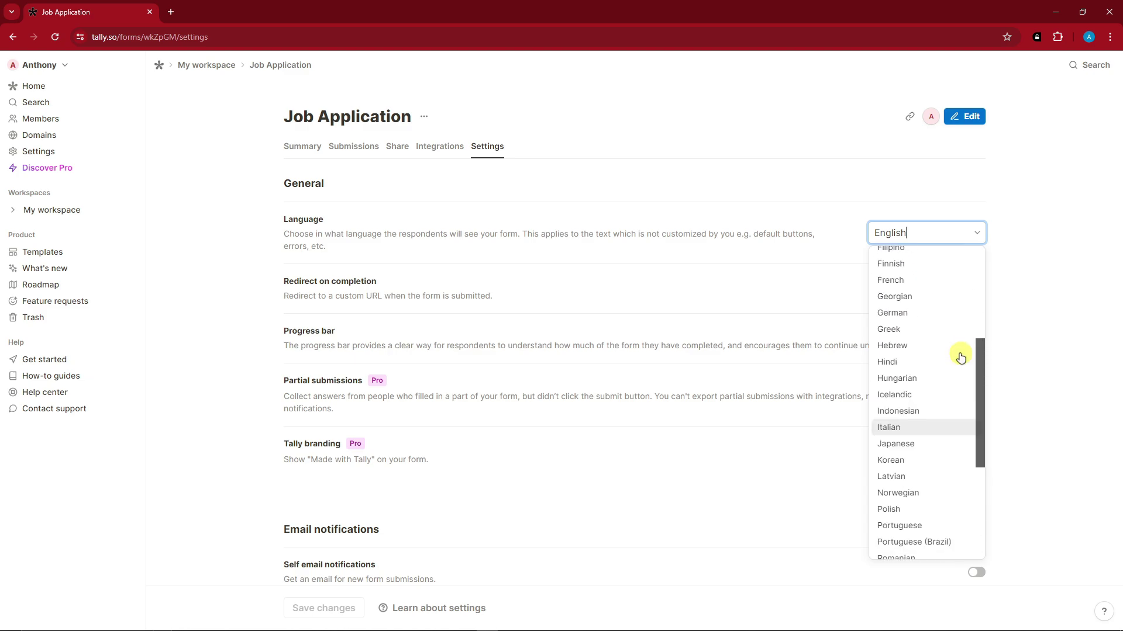
pyautogui.scroll(4, 961, 357)
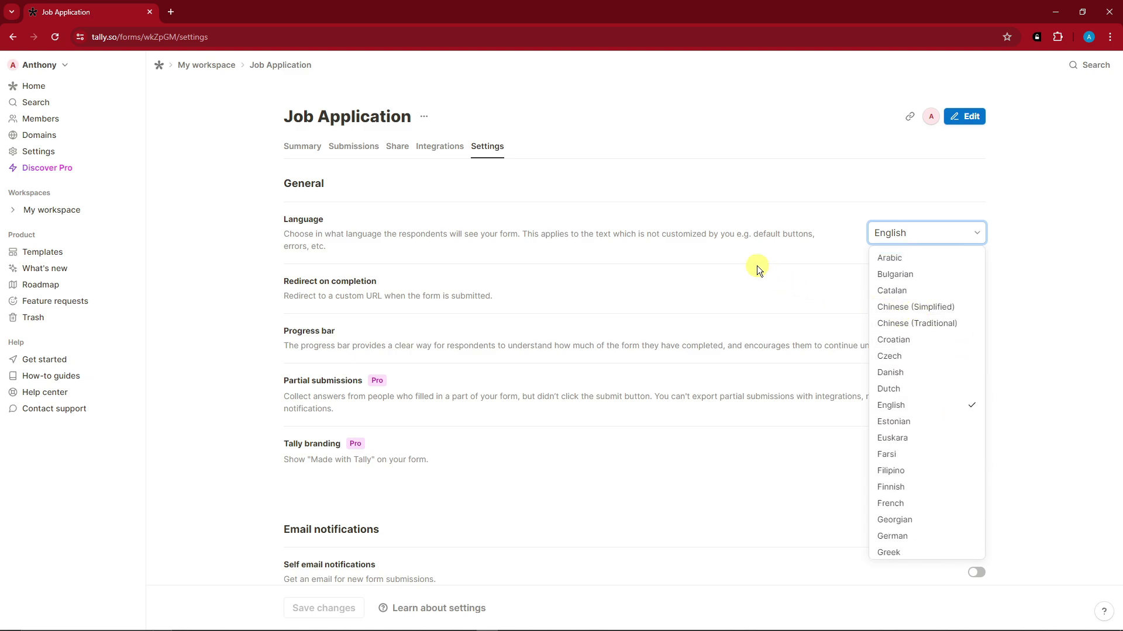
pyautogui.click(735, 162)
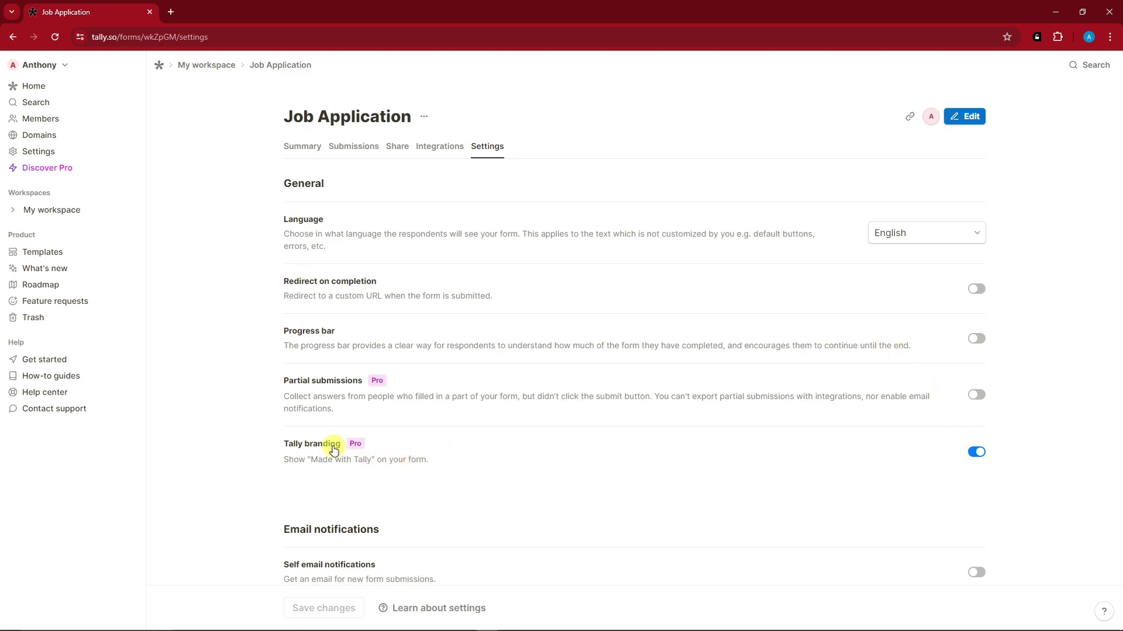
# Step: Review the form's email notification, access and behavior settings
pyautogui.scroll(-5, 341, 413)
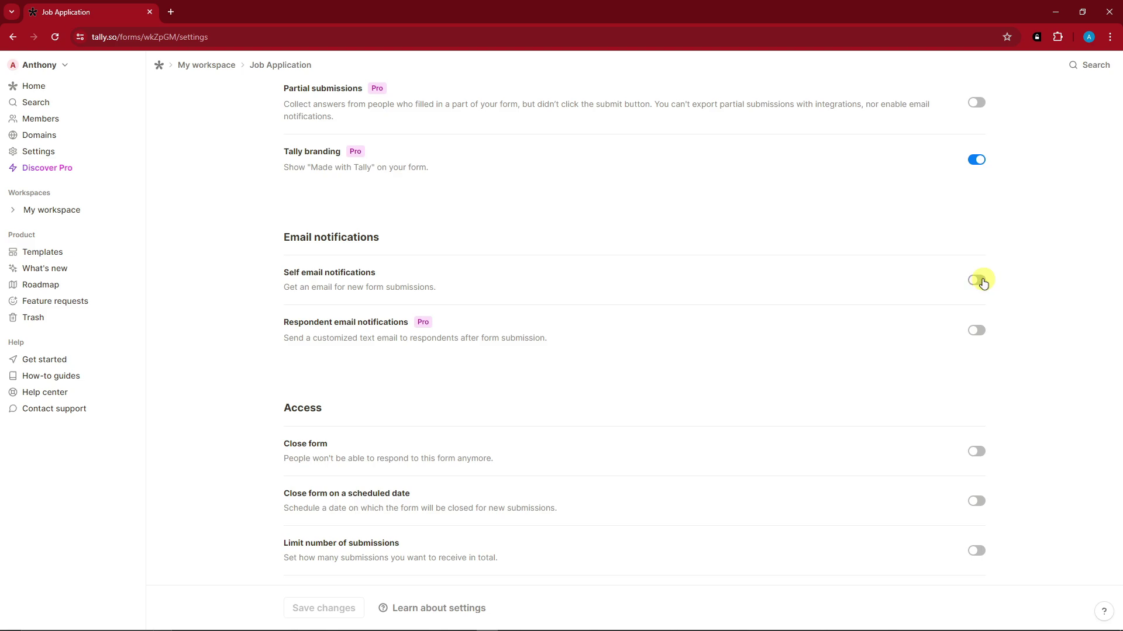
pyautogui.scroll(-5, 805, 333)
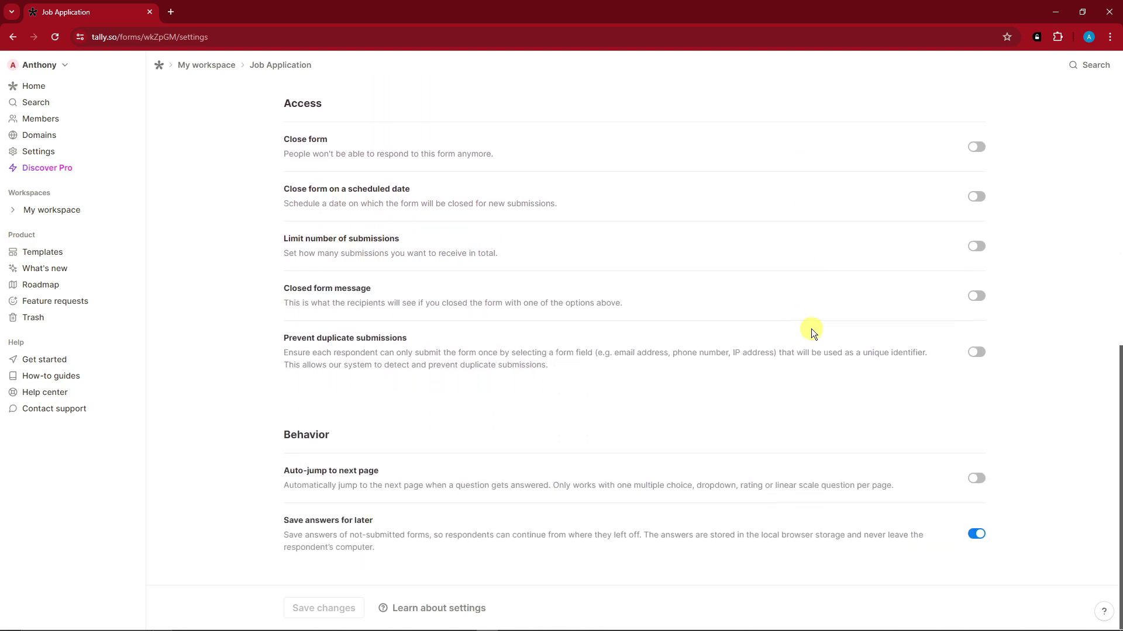
pyautogui.click(665, 351)
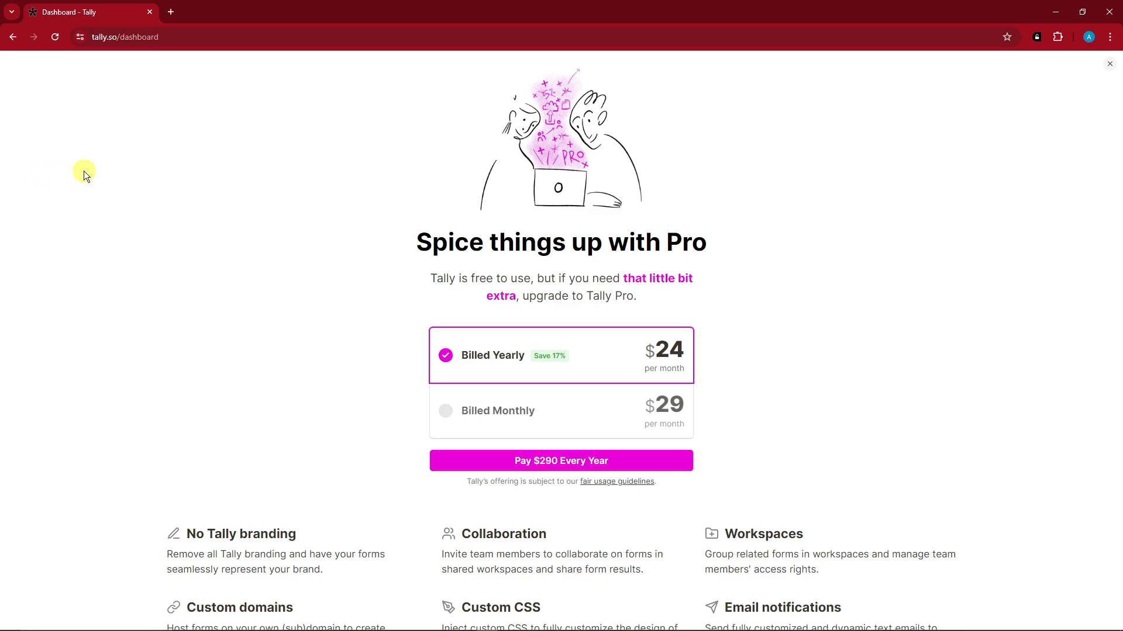
# Step: Examine the Tally Pro yearly and monthly pricing and the included features, and close the upgrade page
pyautogui.scroll(-1, 752, 312)
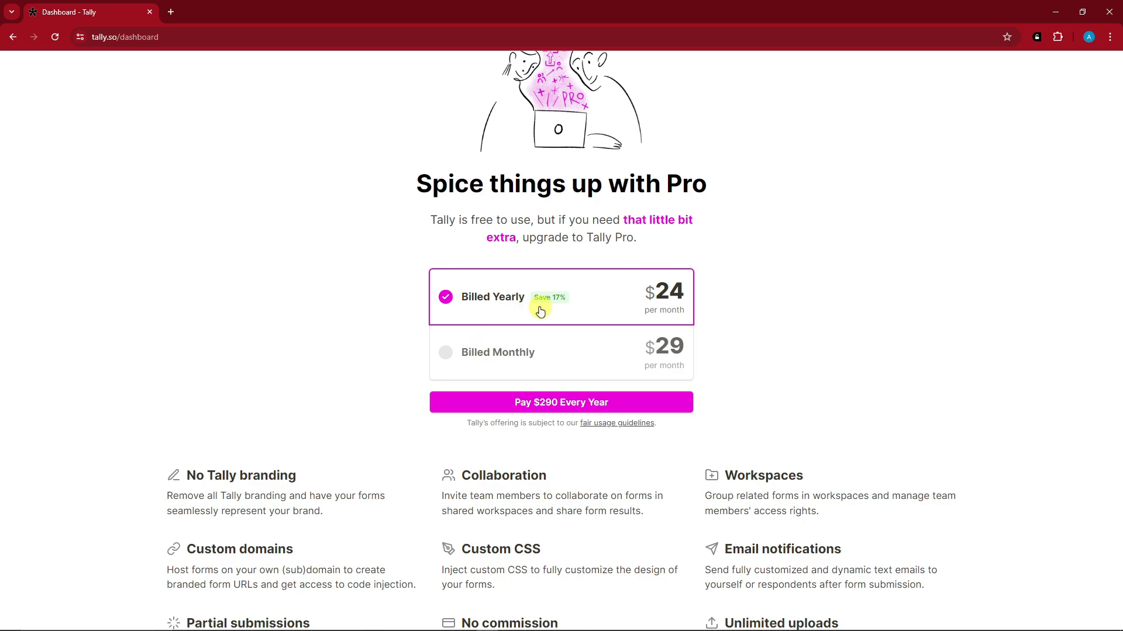
pyautogui.scroll(-1, 370, 319)
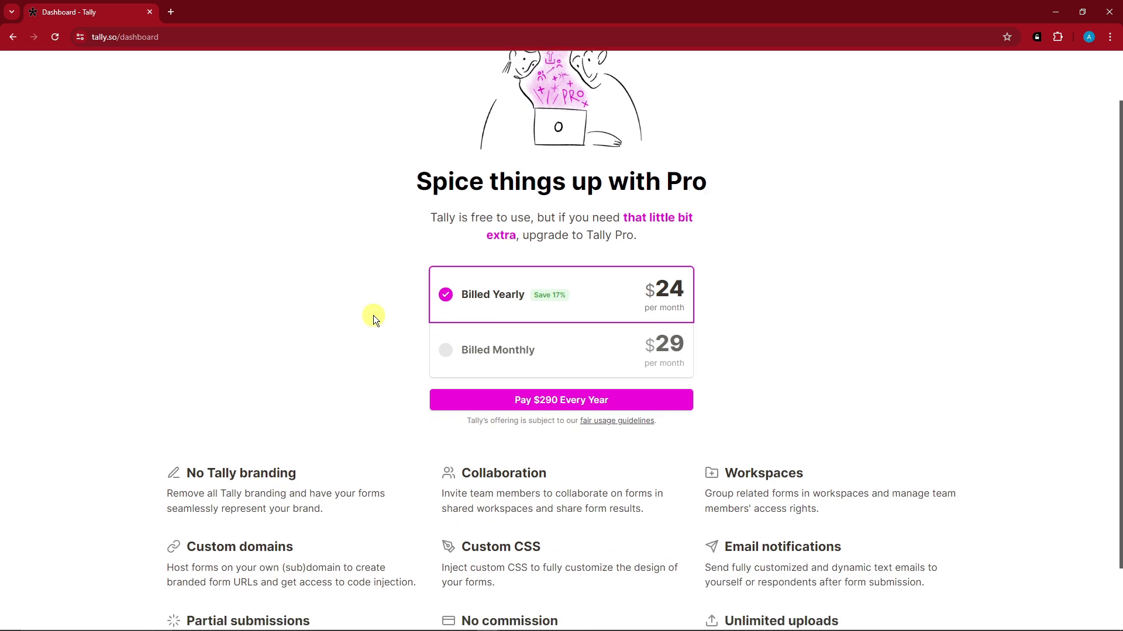
pyautogui.moveTo(185, 399); pyautogui.dragTo(928, 564)
pyautogui.scroll(3, 819, 446)
pyautogui.click(828, 437)
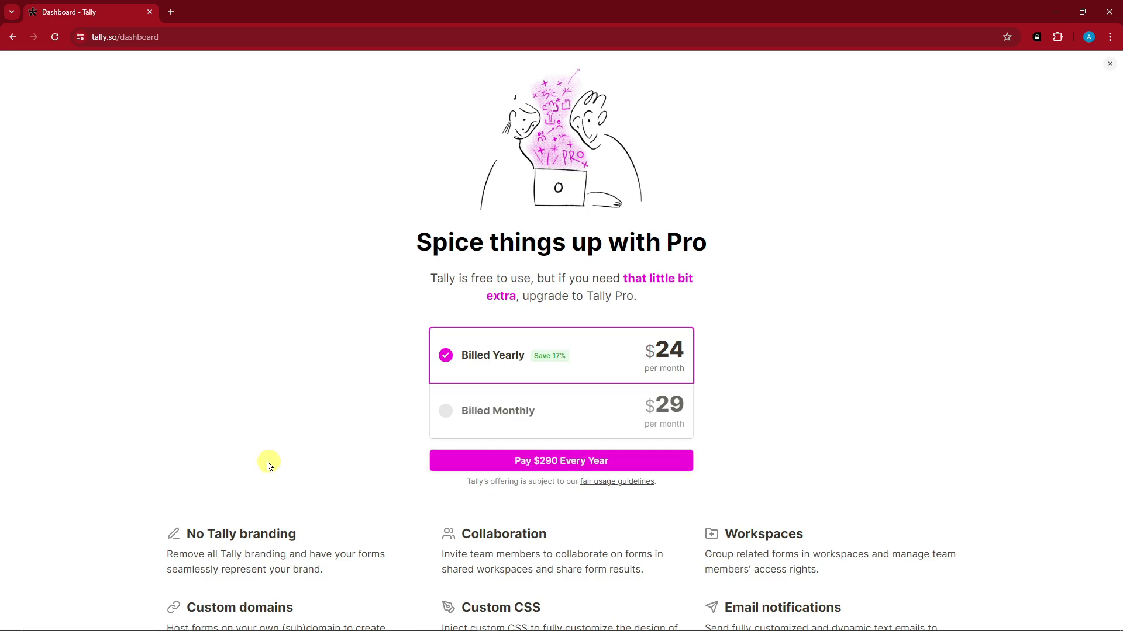
pyautogui.scroll(-2, 267, 462)
pyautogui.scroll(2, 276, 447)
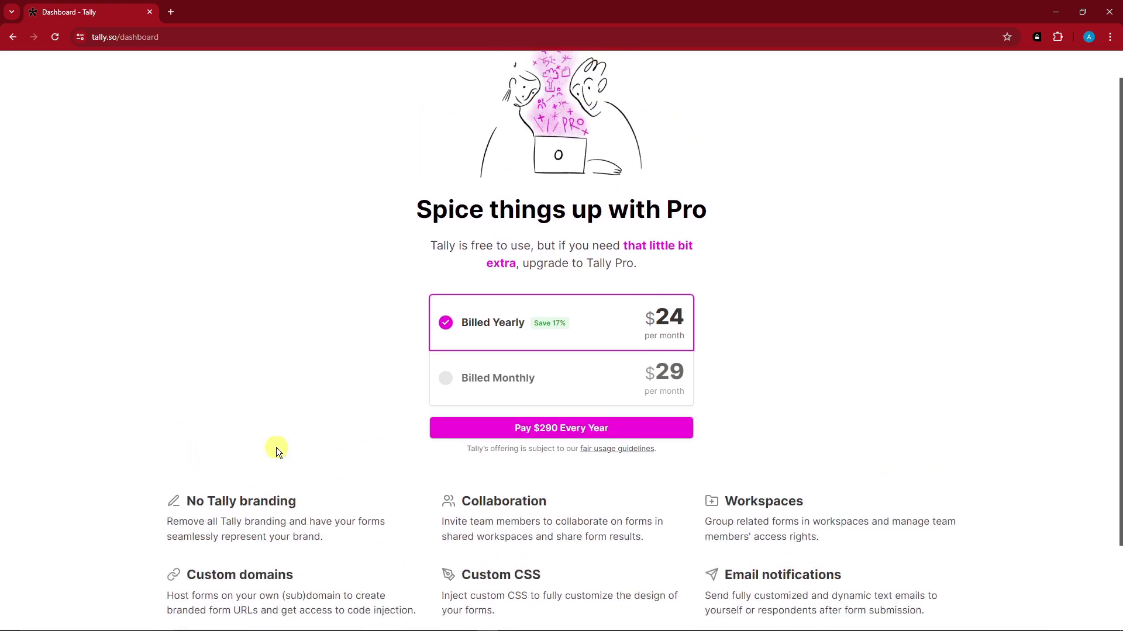
pyautogui.scroll(-2, 276, 447)
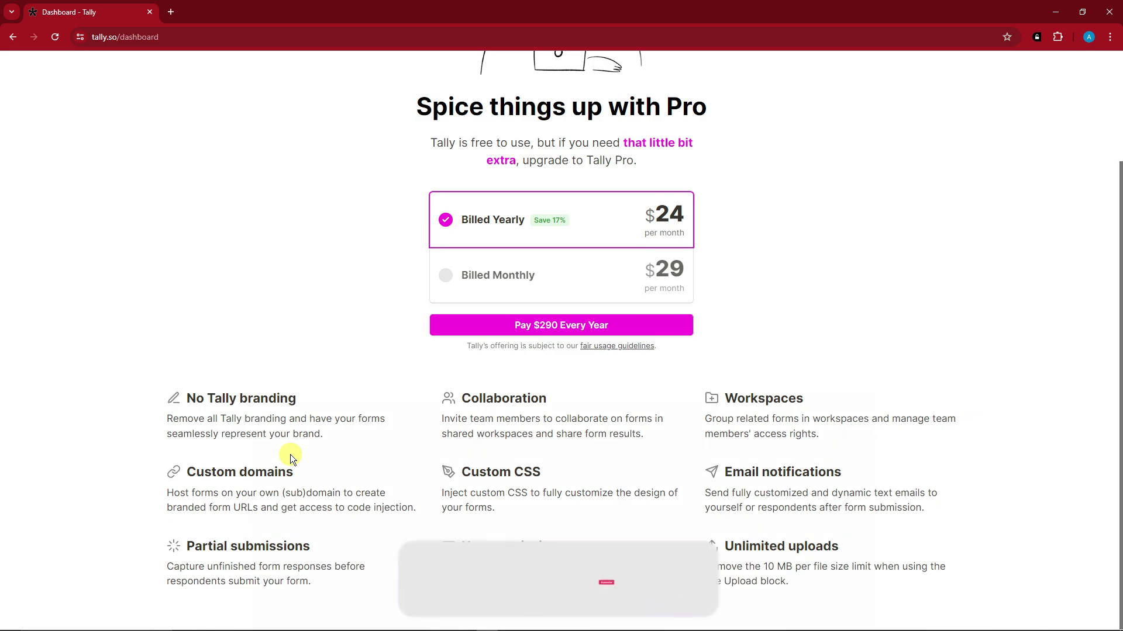
pyautogui.scroll(2, 290, 455)
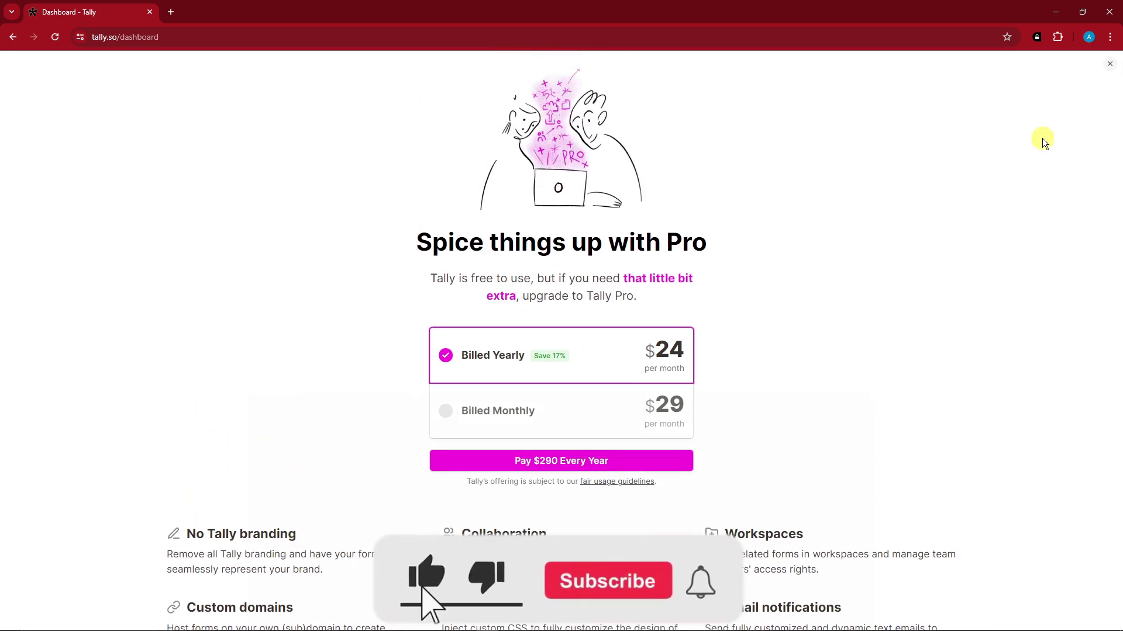
pyautogui.click(1110, 64)
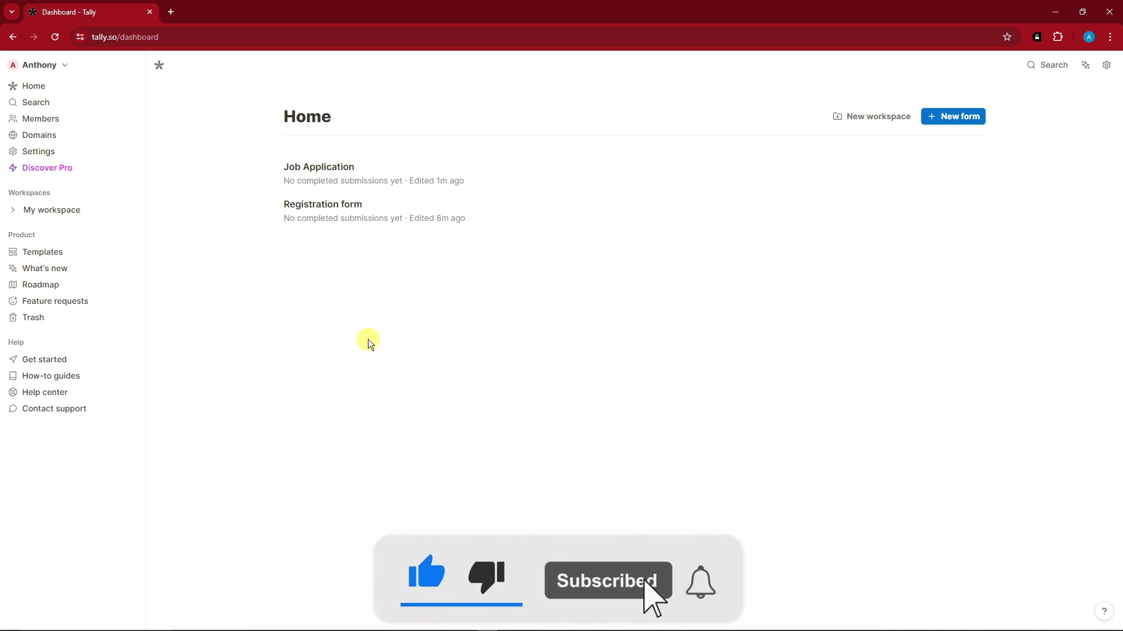